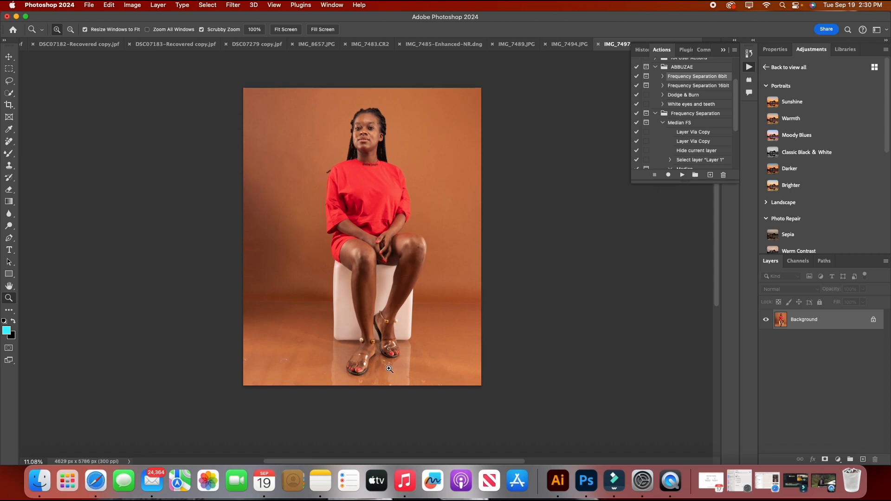
Step: Examine the full portrait in IMG_7497.CR2, then inspect the floor around the subject's feet up close
{"action": "scroll", "coordinate": [393, 365], "scroll_direction": "down", "scroll_amount": 2}
{"action": "scroll", "coordinate": [394, 365], "scroll_direction": "up", "scroll_amount": 5}
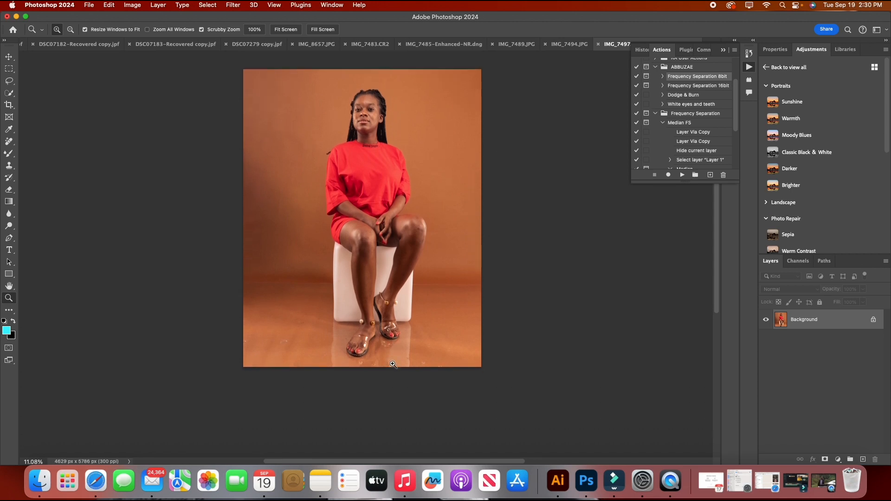
{"action": "scroll", "coordinate": [393, 364], "scroll_direction": "down", "scroll_amount": 2}
{"action": "scroll", "coordinate": [394, 365], "scroll_direction": "down", "scroll_amount": 2}
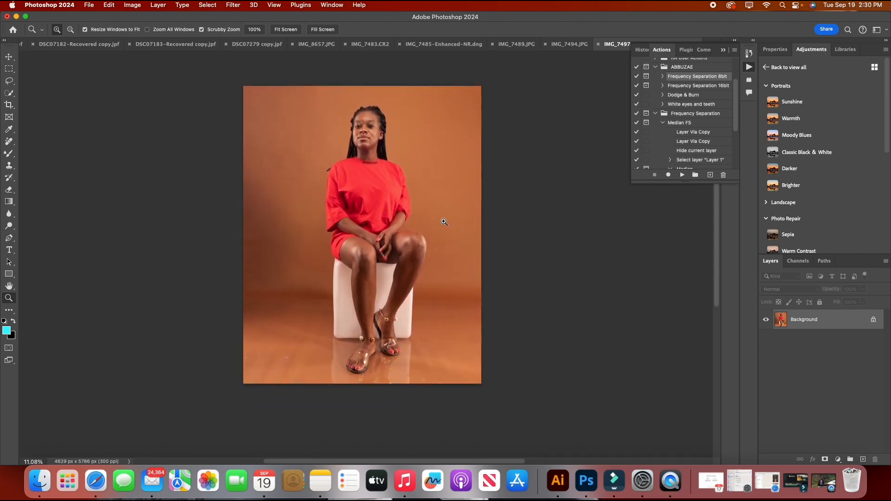
{"action": "left_click_drag", "start_coordinate": [272, 373], "coordinate": [297, 360]}
{"action": "left_click_drag", "start_coordinate": [404, 298], "coordinate": [426, 259]}
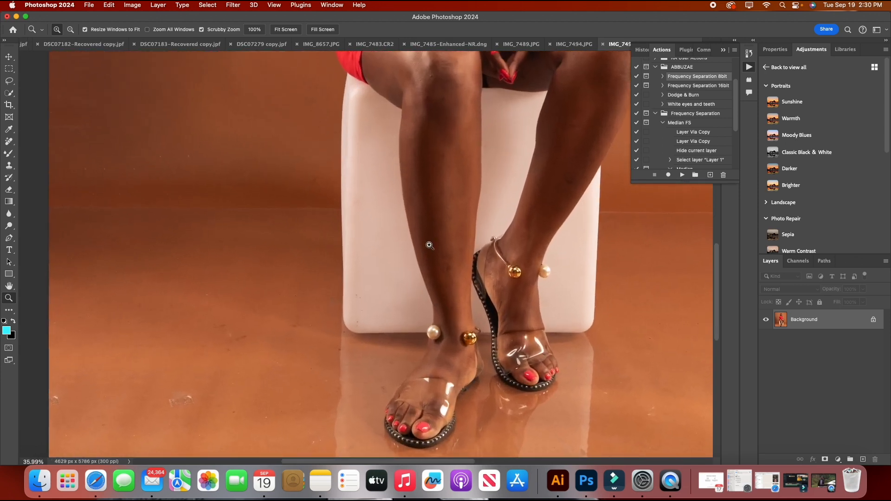
{"action": "scroll", "coordinate": [405, 326], "scroll_direction": "down", "scroll_amount": 2}
{"action": "scroll", "coordinate": [405, 326], "scroll_direction": "down", "scroll_amount": 2}
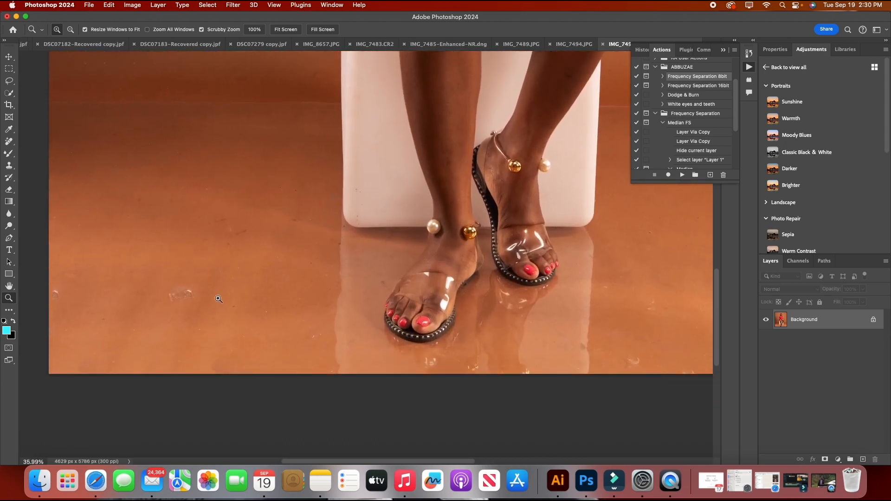
{"action": "left_click_drag", "start_coordinate": [227, 283], "coordinate": [299, 286]}
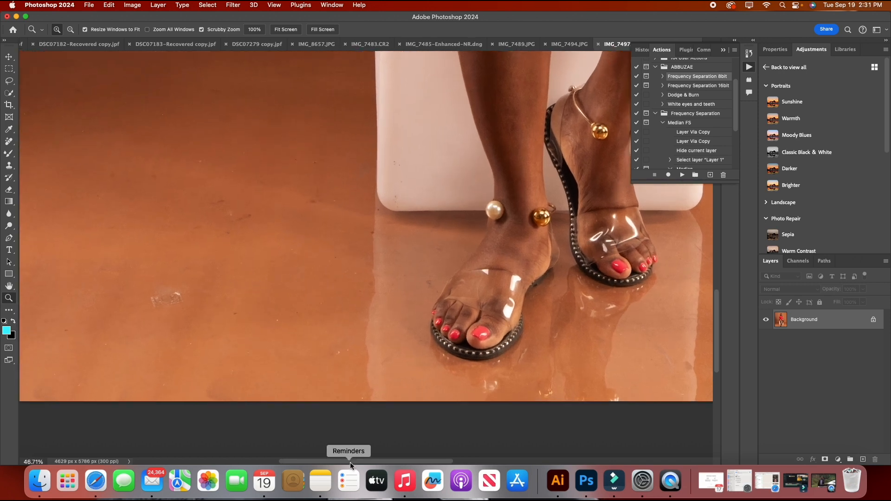
Step: Inspect the floor on both sides of the white seat and the backdrop above it for marks and blemishes
{"action": "scroll", "coordinate": [346, 460], "scroll_direction": "left", "scroll_amount": 5}
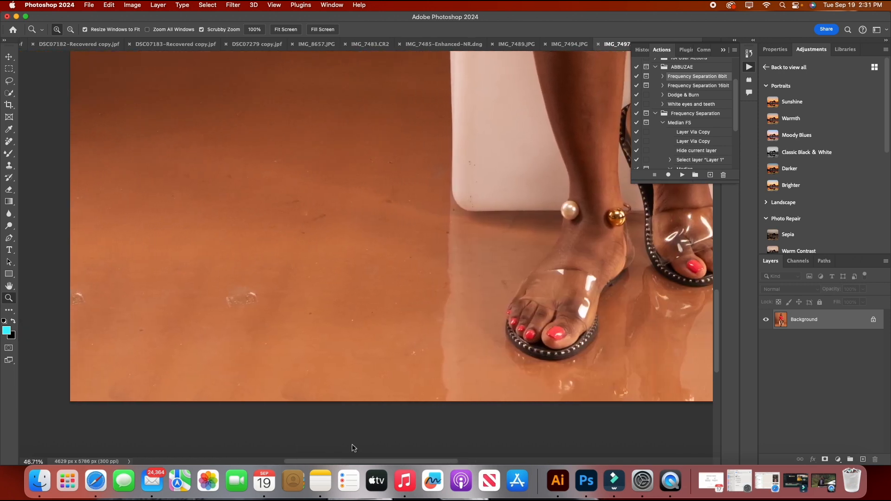
{"action": "scroll", "coordinate": [354, 448], "scroll_direction": "right", "scroll_amount": 5}
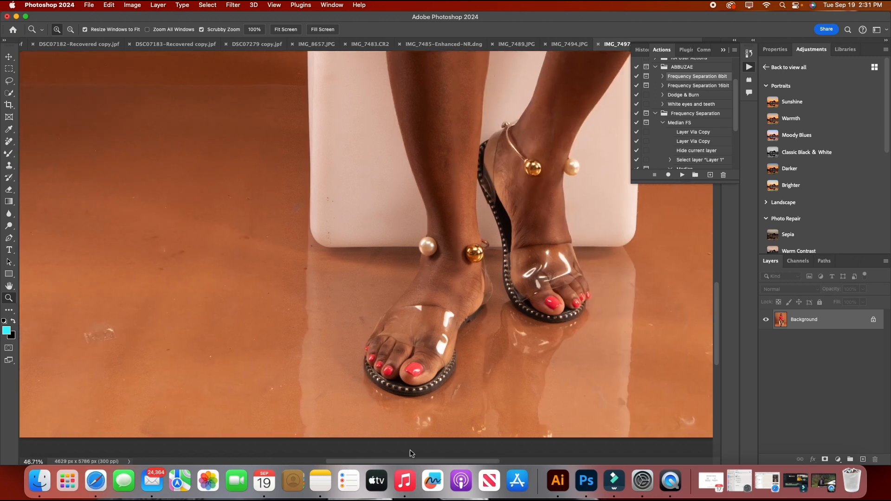
{"action": "scroll", "coordinate": [445, 429], "scroll_direction": "right", "scroll_amount": 5}
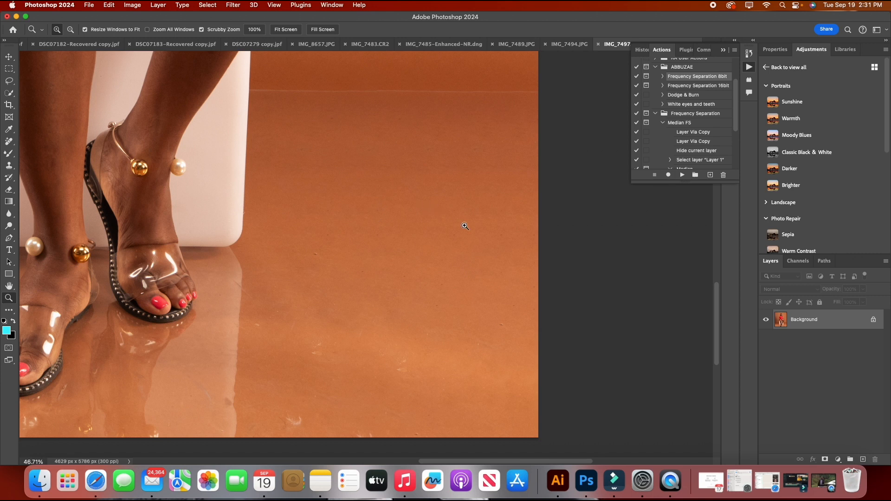
{"action": "scroll", "coordinate": [397, 282], "scroll_direction": "down", "scroll_amount": 4}
{"action": "scroll", "coordinate": [380, 209], "scroll_direction": "up", "scroll_amount": 3}
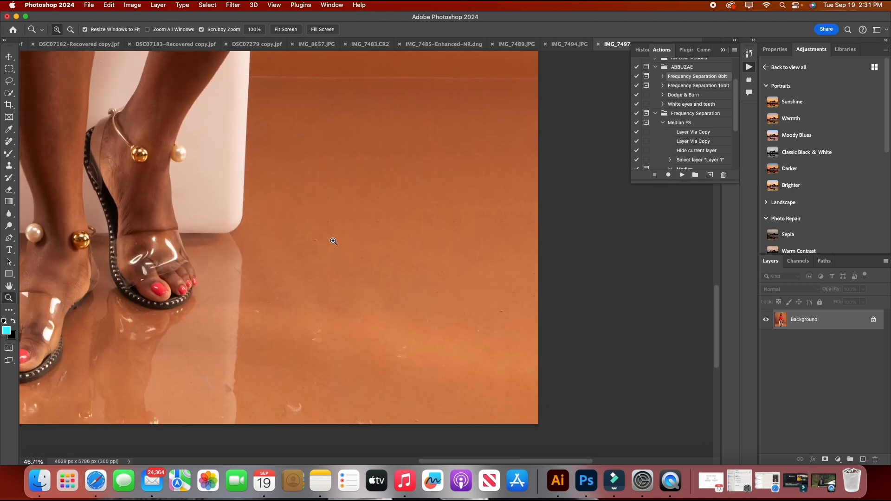
{"action": "scroll", "coordinate": [446, 298], "scroll_direction": "down", "scroll_amount": 4}
{"action": "scroll", "coordinate": [445, 298], "scroll_direction": "up", "scroll_amount": 4}
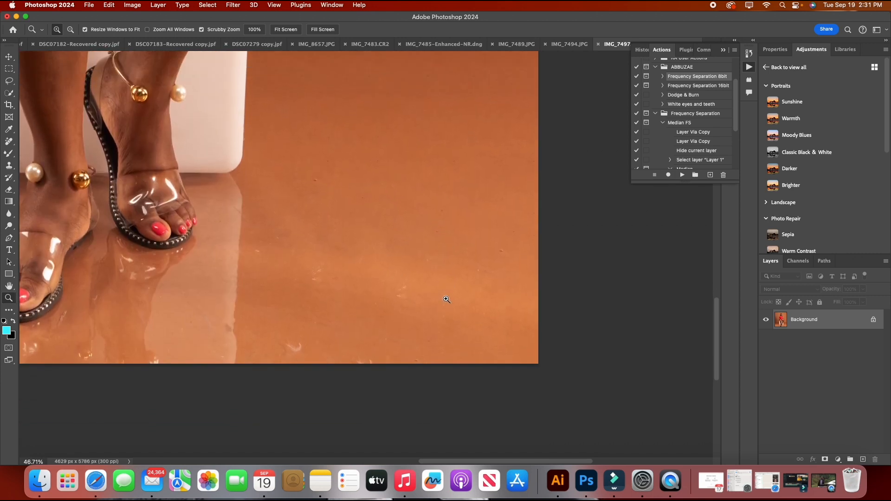
{"action": "scroll", "coordinate": [383, 327], "scroll_direction": "up", "scroll_amount": 10}
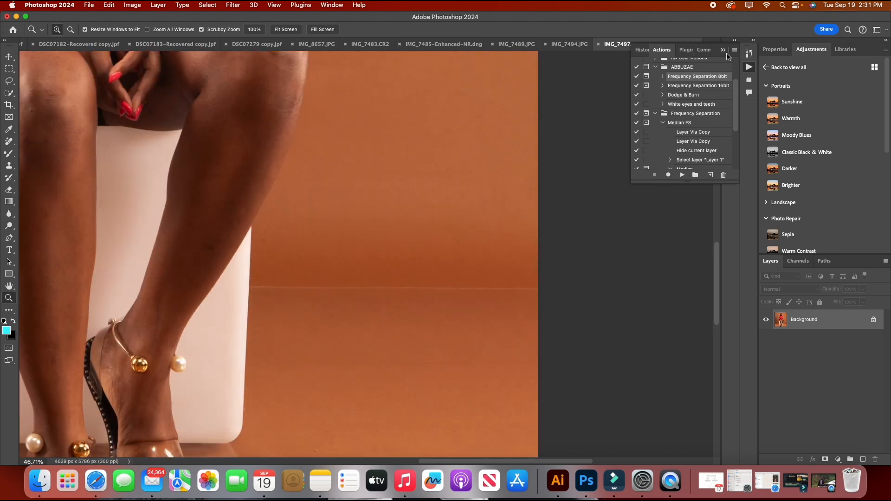
Step: Switch to IMG_7494.JPG and examine the finished edit's subject, floor and window-shadow backdrop
{"action": "left_click", "coordinate": [569, 44]}
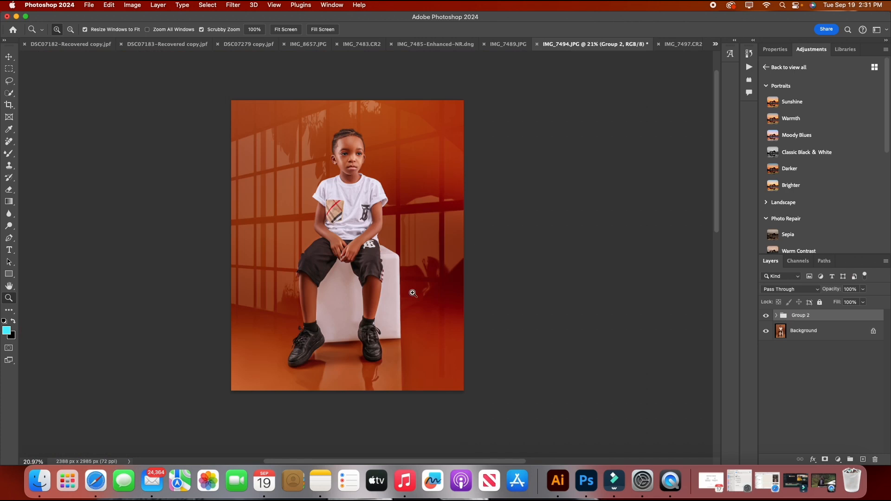
{"action": "scroll", "coordinate": [413, 293], "scroll_direction": "down", "scroll_amount": 2}
{"action": "mouse_move", "coordinate": [424, 324]}
{"action": "left_mouse_down"}
{"action": "mouse_move", "coordinate": [465, 338]}
{"action": "mouse_move", "coordinate": [424, 340]}
{"action": "left_mouse_up"}
{"action": "mouse_move", "coordinate": [429, 219]}
{"action": "left_mouse_down"}
{"action": "mouse_move", "coordinate": [456, 227]}
{"action": "mouse_move", "coordinate": [438, 233]}
{"action": "left_mouse_up"}
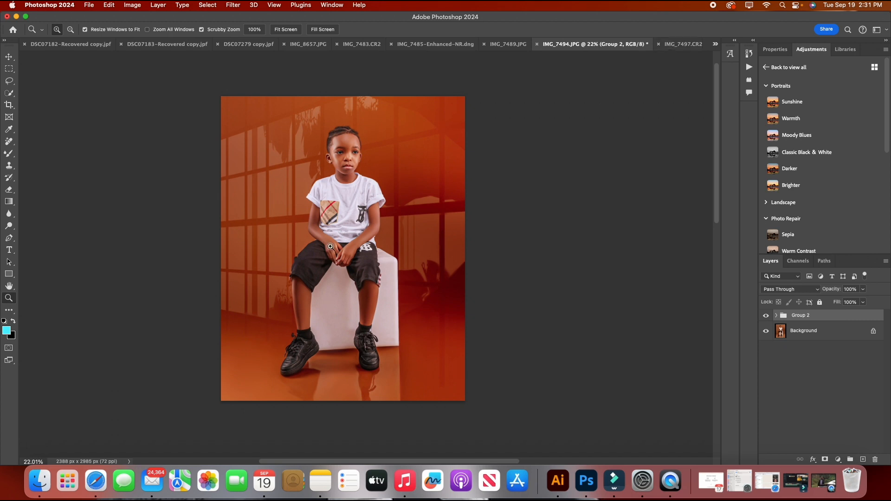
{"action": "scroll", "coordinate": [318, 278], "scroll_direction": "down", "scroll_amount": 1}
{"action": "scroll", "coordinate": [321, 300], "scroll_direction": "down", "scroll_amount": 1}
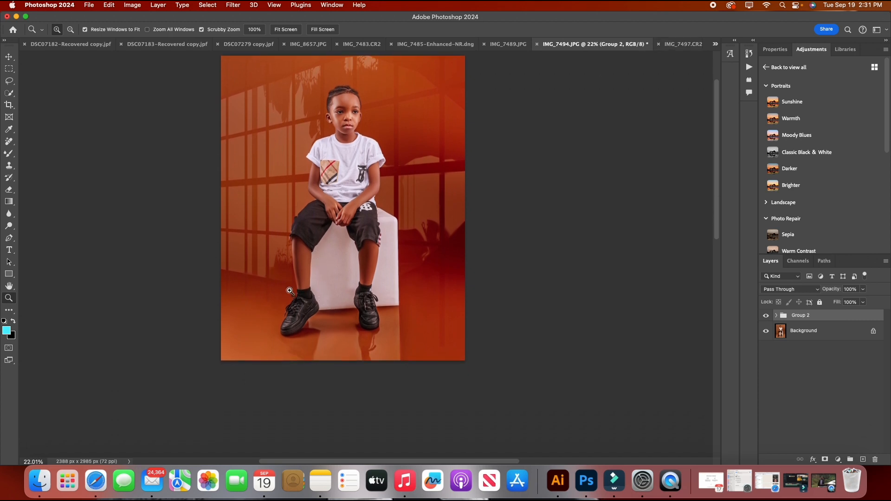
{"action": "scroll", "coordinate": [438, 302], "scroll_direction": "up", "scroll_amount": 1}
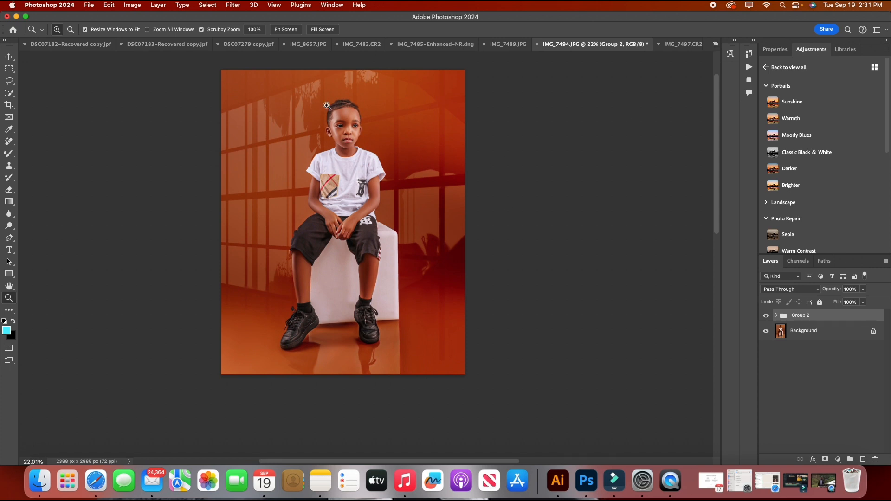
{"action": "scroll", "coordinate": [329, 253], "scroll_direction": "up", "scroll_amount": 1}
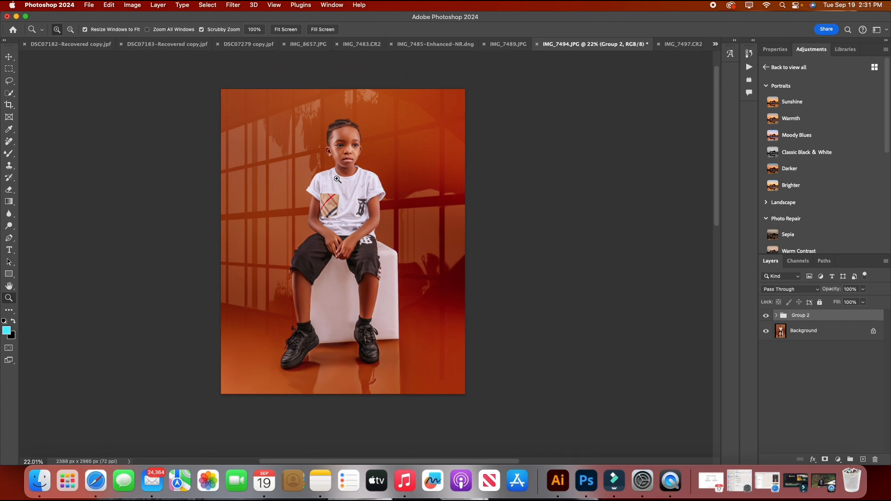
Step: Return to IMG_7497.CR2 and view the whole portrait
{"action": "left_click", "coordinate": [681, 44]}
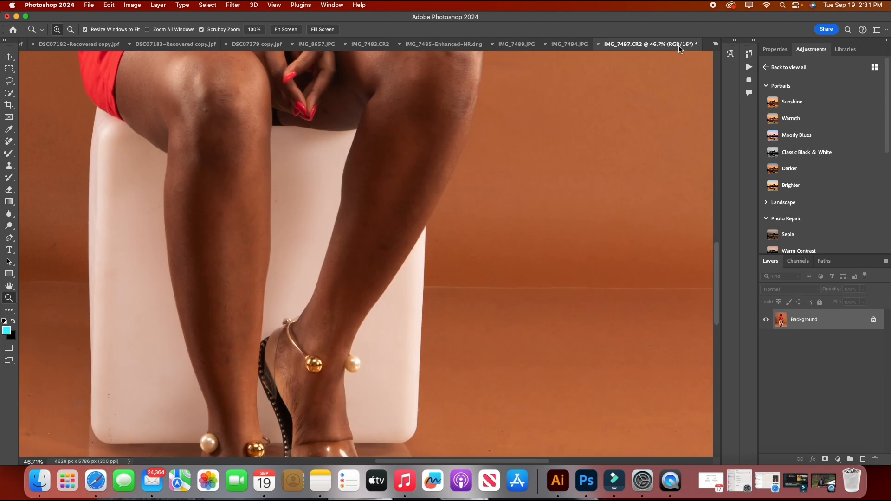
{"action": "left_click_drag", "start_coordinate": [369, 189], "coordinate": [297, 218]}
{"action": "scroll", "coordinate": [315, 216], "scroll_direction": "up", "scroll_amount": 2}
{"action": "left_click_drag", "start_coordinate": [349, 212], "coordinate": [371, 212]}
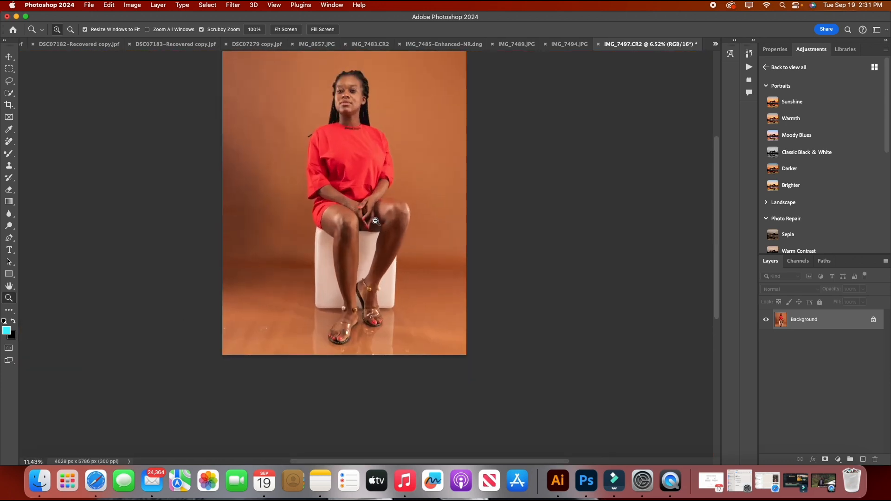
Step: Compare the IMG_7494.JPG edit with its original by hiding and showing Group 2, checking it against IMG_7497.CR2 too
{"action": "left_click", "coordinate": [570, 44]}
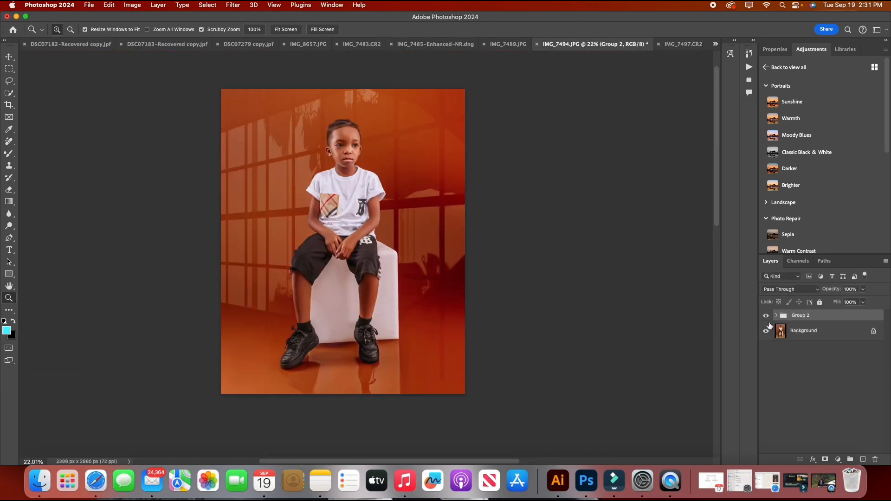
{"action": "left_click", "coordinate": [764, 316]}
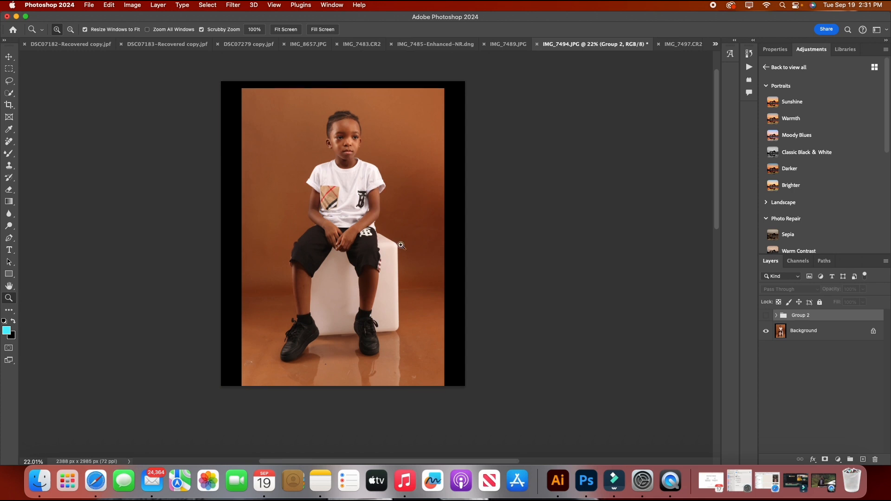
{"action": "left_click", "coordinate": [682, 44]}
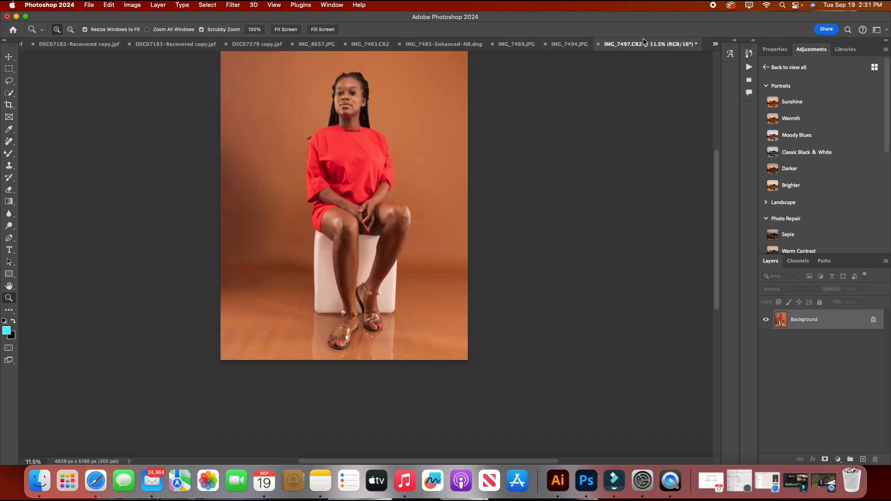
{"action": "left_click", "coordinate": [570, 44]}
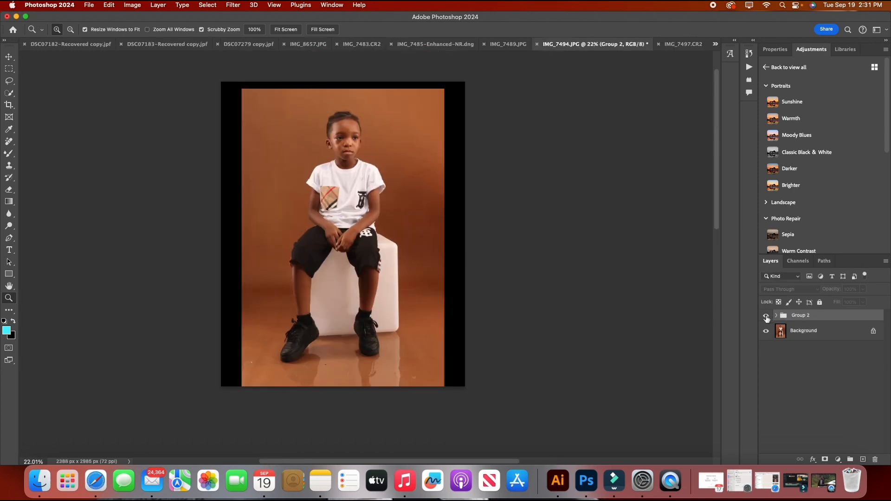
{"action": "left_click", "coordinate": [766, 316]}
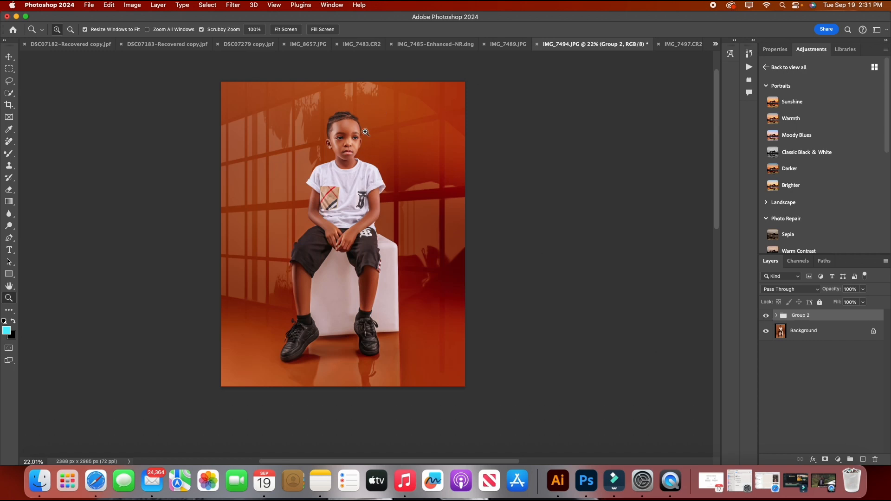
{"action": "scroll", "coordinate": [365, 132], "scroll_direction": "up", "scroll_amount": 3}
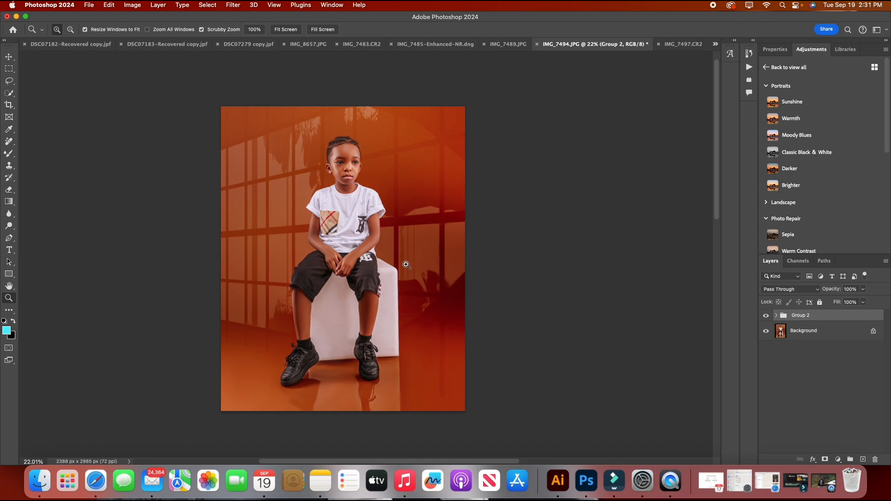
Step: Compare IMG_7497.CR2 with the finished IMG_7494.JPG, then examine the unedited portrait's backdrop, seat and legs
{"action": "left_click", "coordinate": [683, 44]}
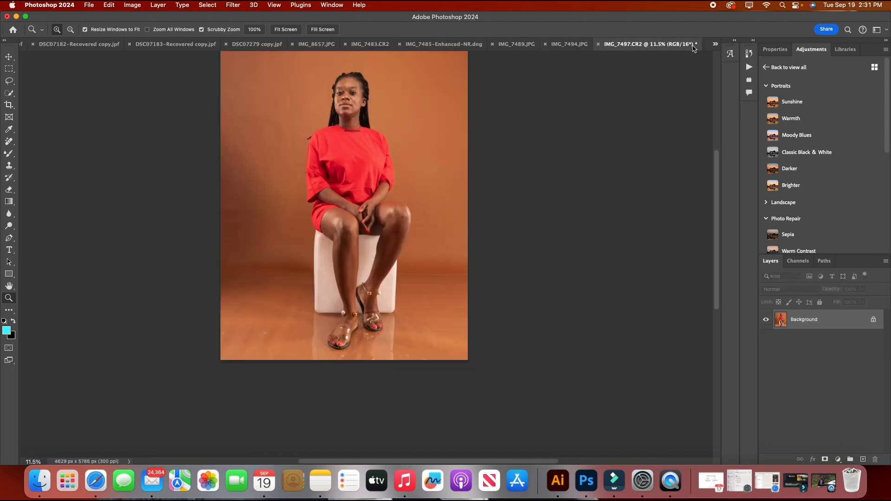
{"action": "left_click", "coordinate": [571, 44]}
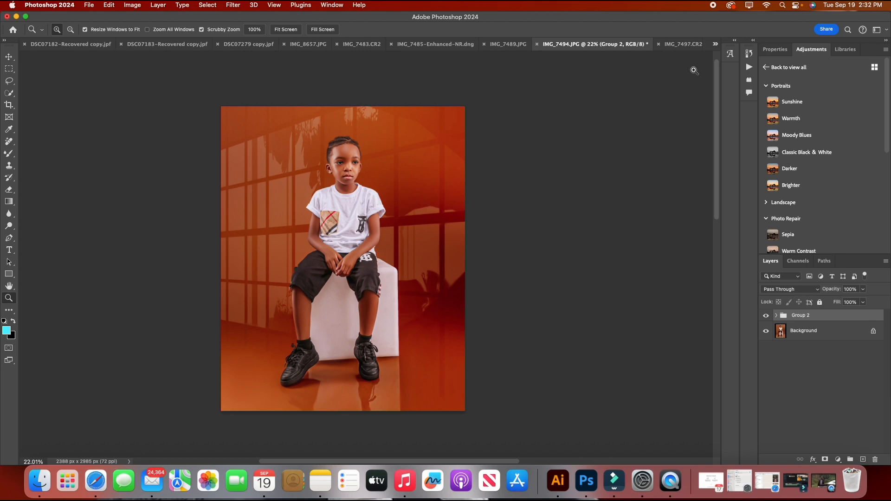
{"action": "left_click", "coordinate": [668, 45]}
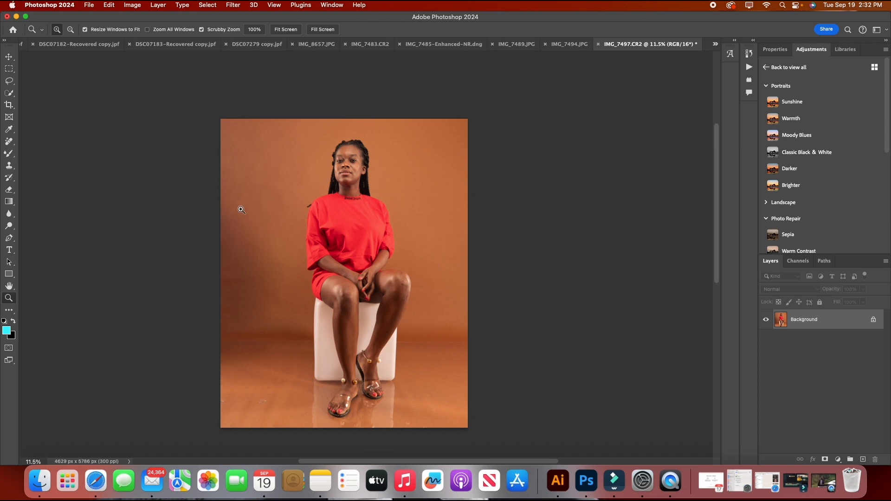
{"action": "scroll", "coordinate": [290, 297], "scroll_direction": "down", "scroll_amount": 2}
{"action": "scroll", "coordinate": [271, 308], "scroll_direction": "up", "scroll_amount": 2}
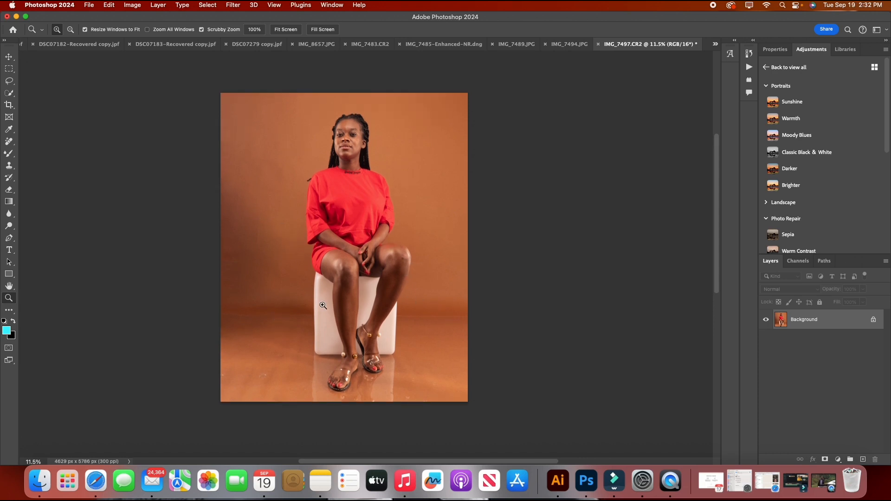
{"action": "scroll", "coordinate": [343, 298], "scroll_direction": "down", "scroll_amount": 1}
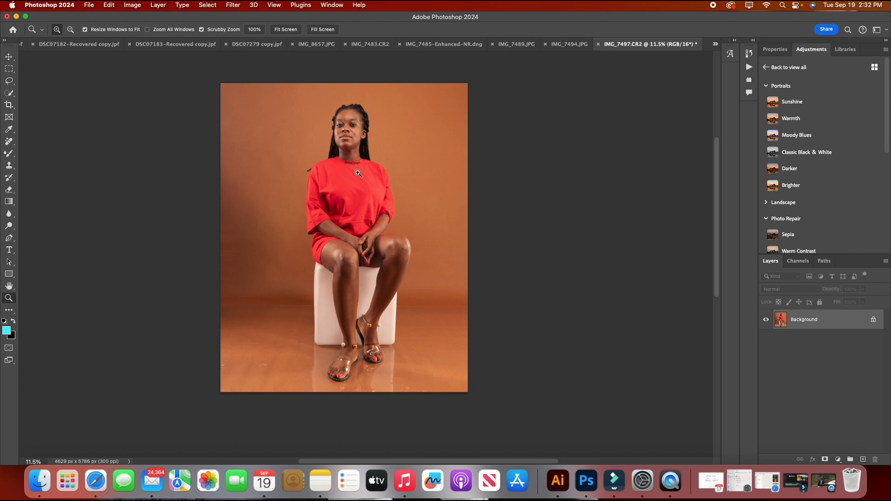
{"action": "left_click_drag", "start_coordinate": [361, 136], "coordinate": [362, 181]}
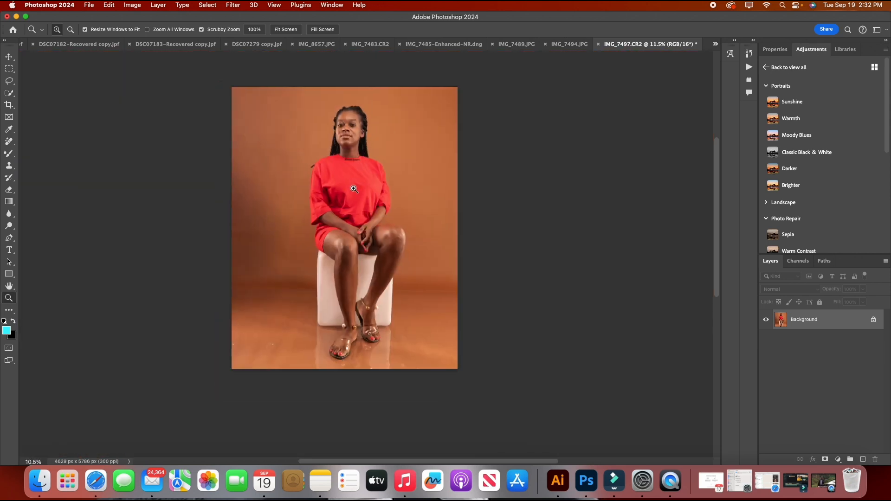
{"action": "left_click_drag", "start_coordinate": [371, 307], "coordinate": [412, 302]}
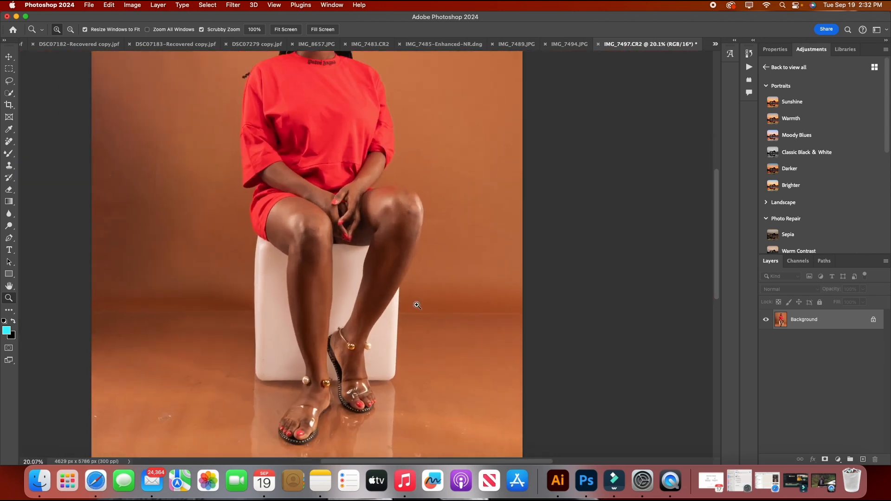
Step: Inspect the face and shirt in IMG_7494.JPG up close, then return to the portrait in IMG_7497.CR2
{"action": "left_click", "coordinate": [575, 44]}
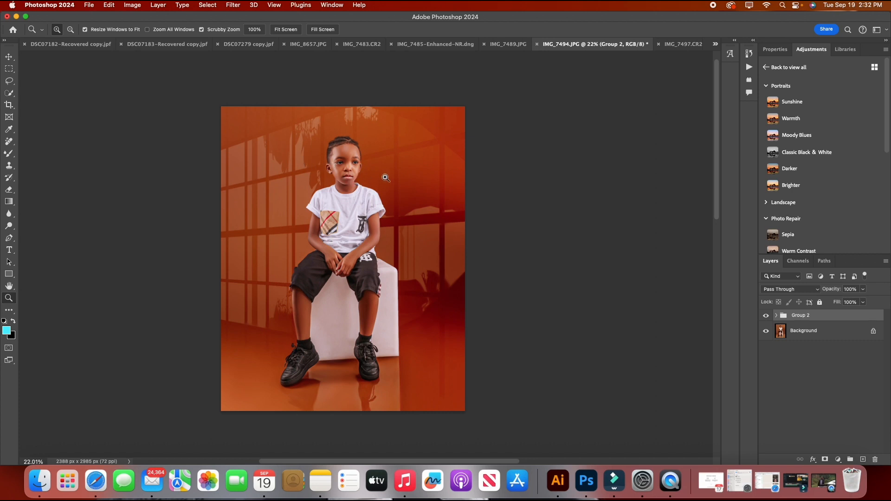
{"action": "left_click_drag", "start_coordinate": [356, 170], "coordinate": [404, 190]}
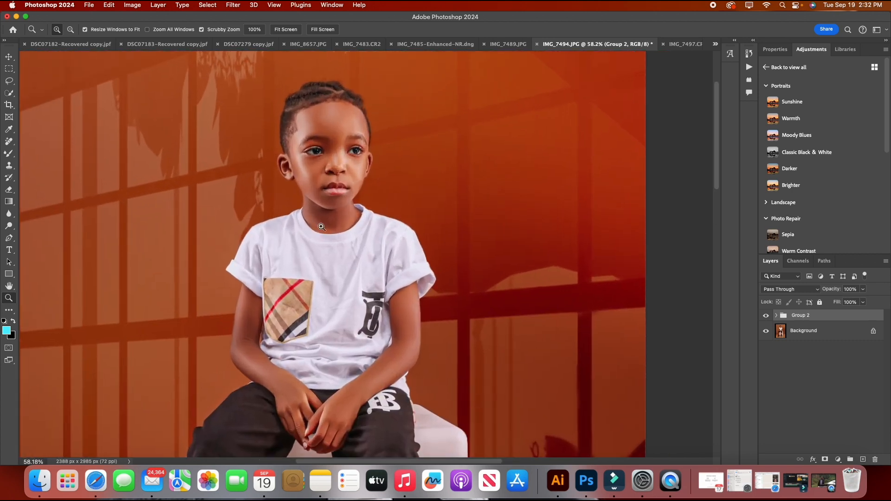
{"action": "left_click_drag", "start_coordinate": [320, 142], "coordinate": [272, 199]}
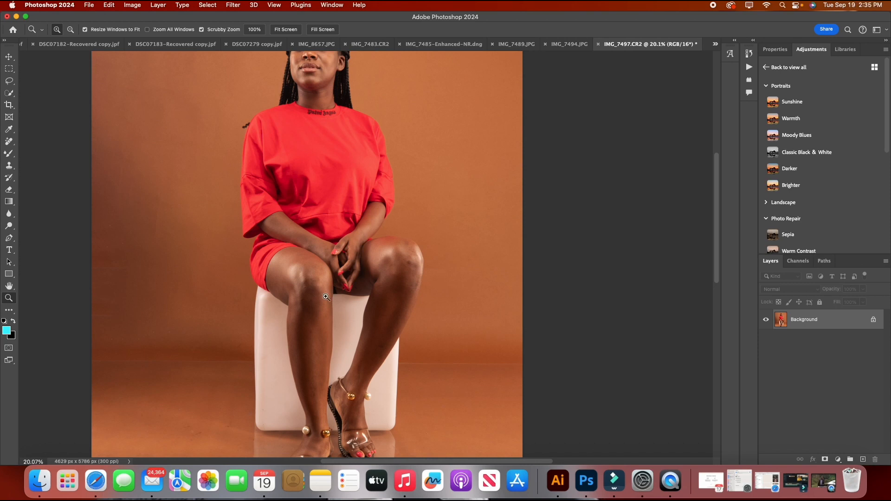
{"action": "scroll", "coordinate": [360, 323], "scroll_direction": "up", "scroll_amount": 3}
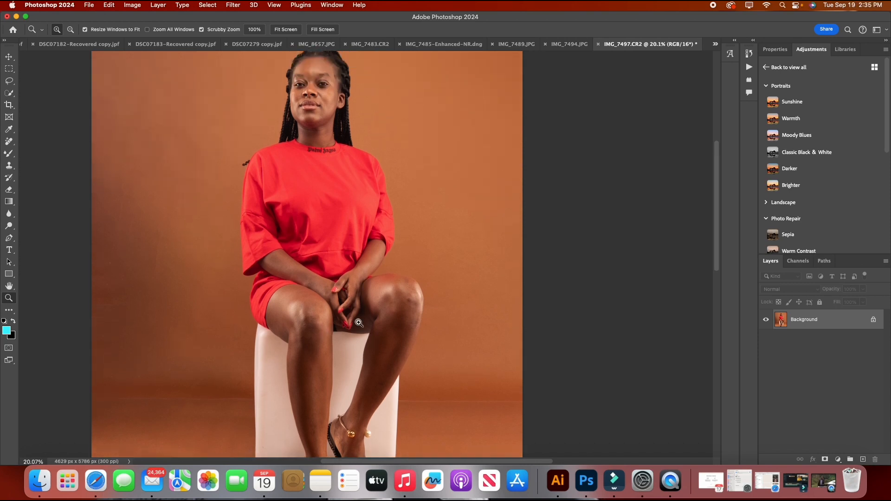
Step: Inspect the neckline, the stray curl by the shoulder and the surrounding backdrop of IMG_7497.CR2 up close
{"action": "left_click_drag", "start_coordinate": [417, 145], "coordinate": [398, 159]}
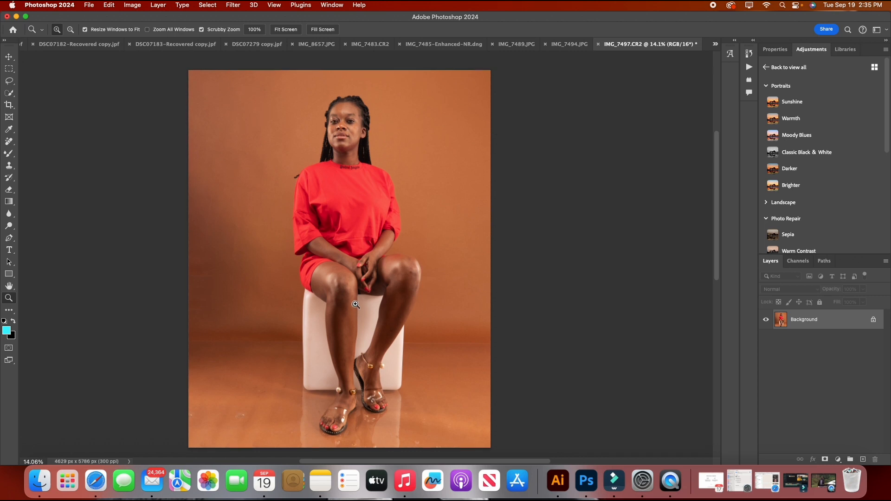
{"action": "left_click_drag", "start_coordinate": [301, 169], "coordinate": [351, 203]}
{"action": "scroll", "coordinate": [351, 203], "scroll_direction": "up", "scroll_amount": 3}
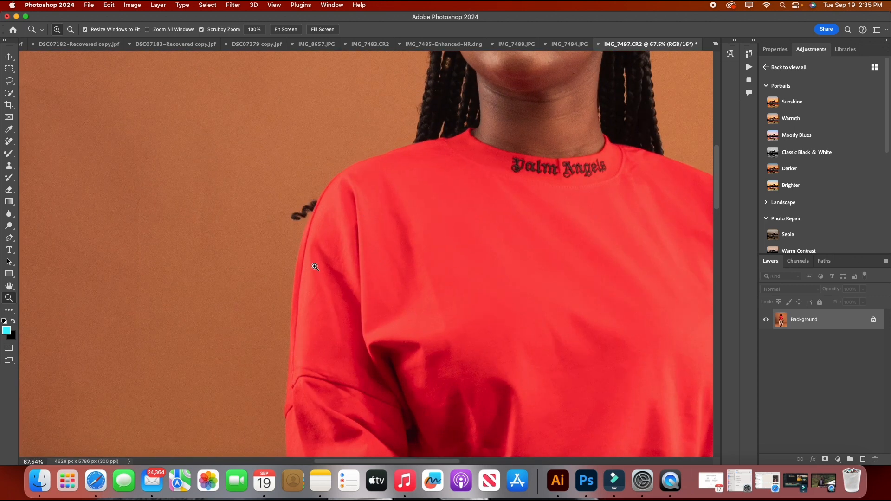
{"action": "scroll", "coordinate": [312, 264], "scroll_direction": "up", "scroll_amount": 3}
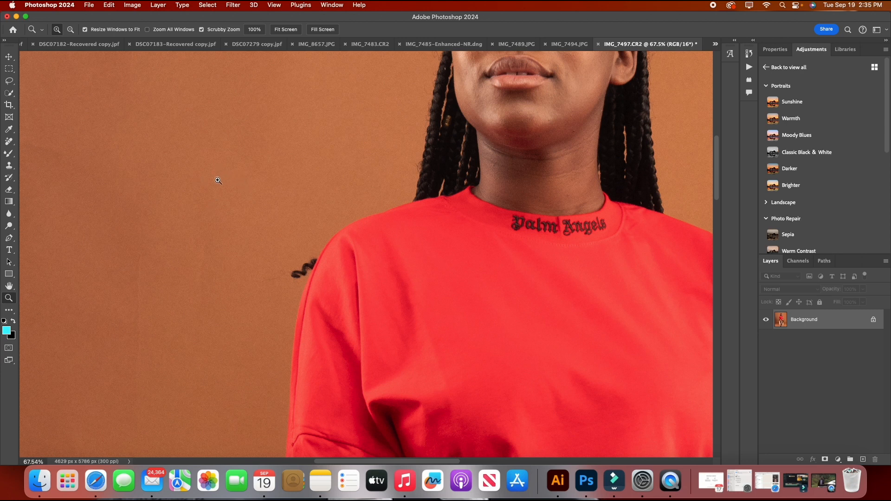
{"action": "scroll", "coordinate": [206, 204], "scroll_direction": "down", "scroll_amount": 3}
{"action": "scroll", "coordinate": [242, 200], "scroll_direction": "down", "scroll_amount": 5}
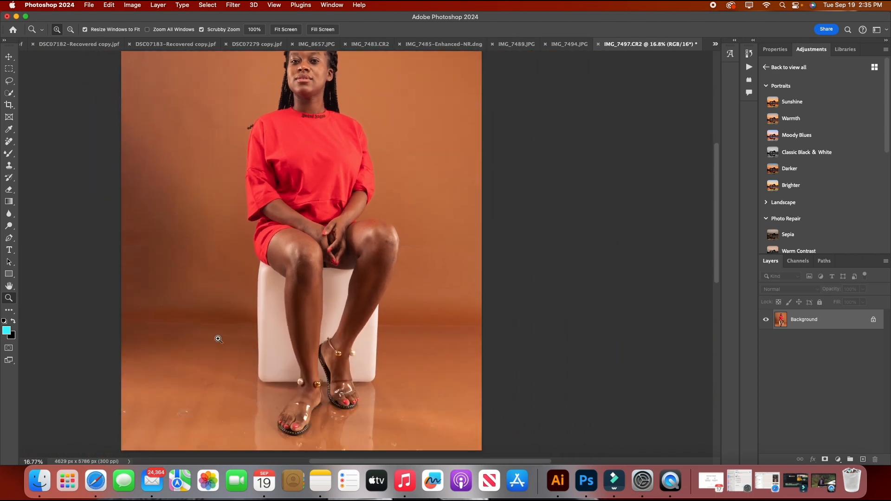
Step: Examine the floor beside the seat and sandals in IMG_7497.CR2 for marks, scuffs and specks
{"action": "scroll", "coordinate": [241, 316], "scroll_direction": "down", "scroll_amount": 1}
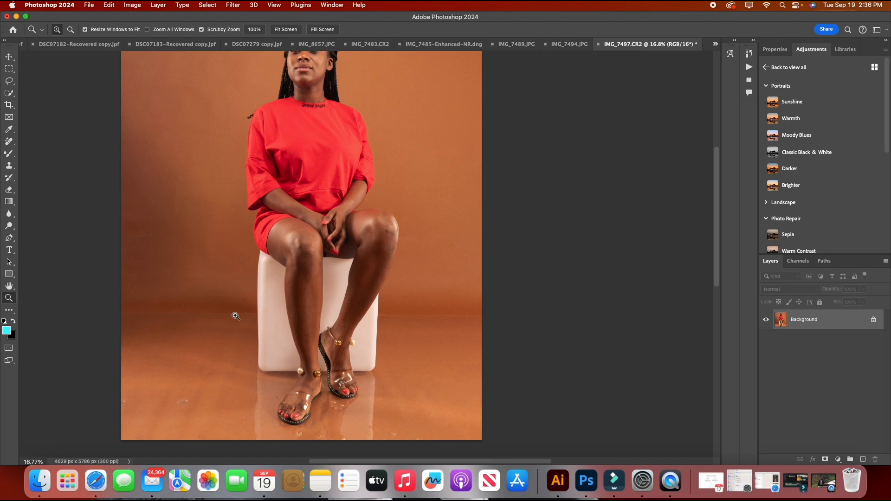
{"action": "scroll", "coordinate": [266, 369], "scroll_direction": "down", "scroll_amount": 4}
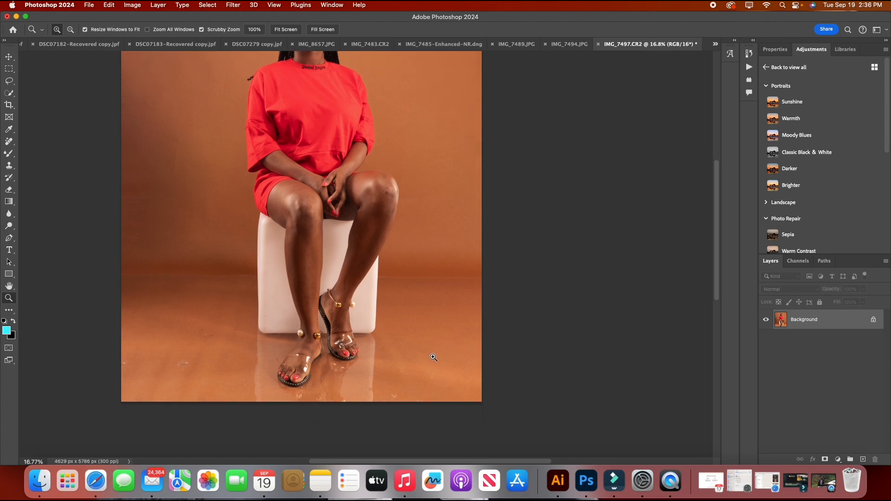
{"action": "scroll", "coordinate": [411, 384], "scroll_direction": "down", "scroll_amount": 3}
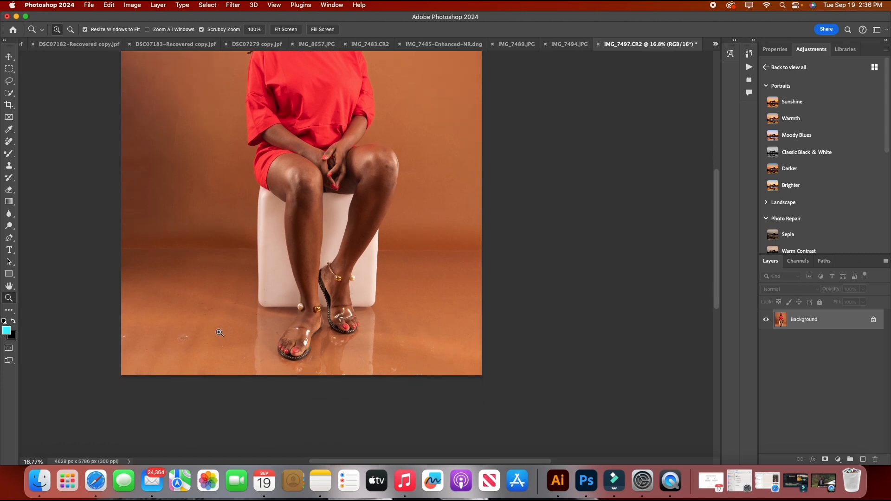
{"action": "scroll", "coordinate": [229, 343], "scroll_direction": "down", "scroll_amount": 2}
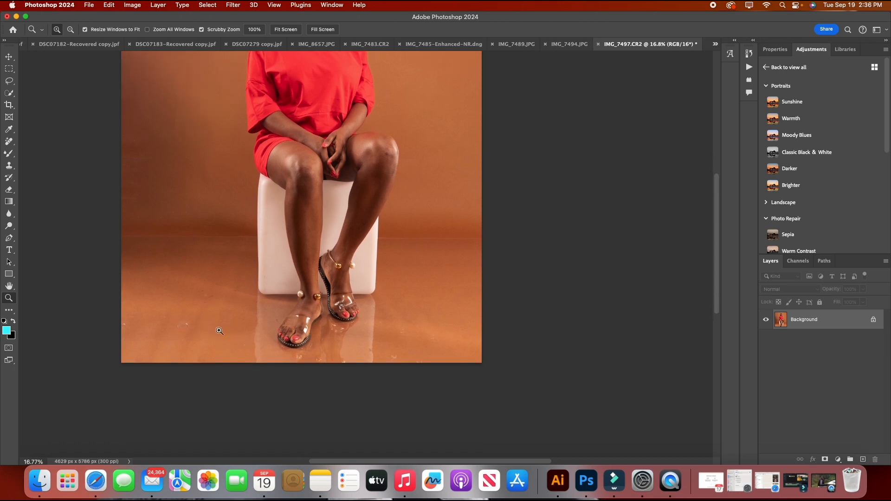
{"action": "left_click_drag", "start_coordinate": [218, 329], "coordinate": [232, 336]}
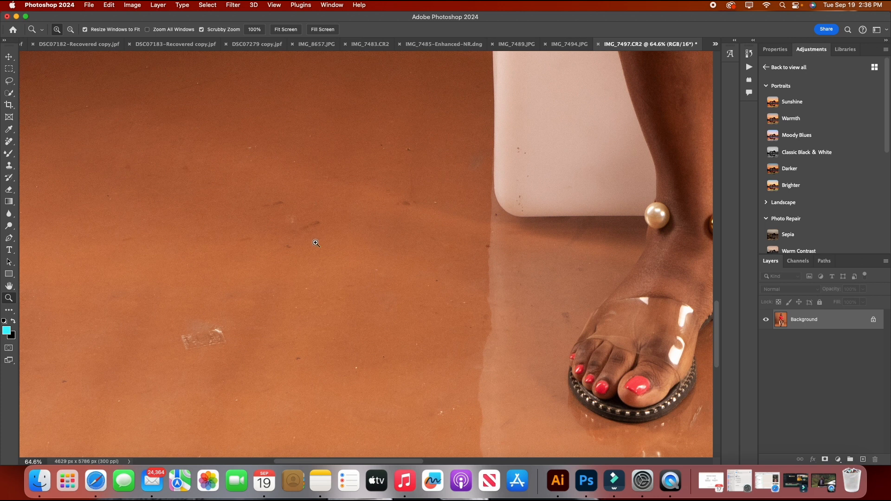
{"action": "scroll", "coordinate": [279, 284], "scroll_direction": "down", "scroll_amount": 3}
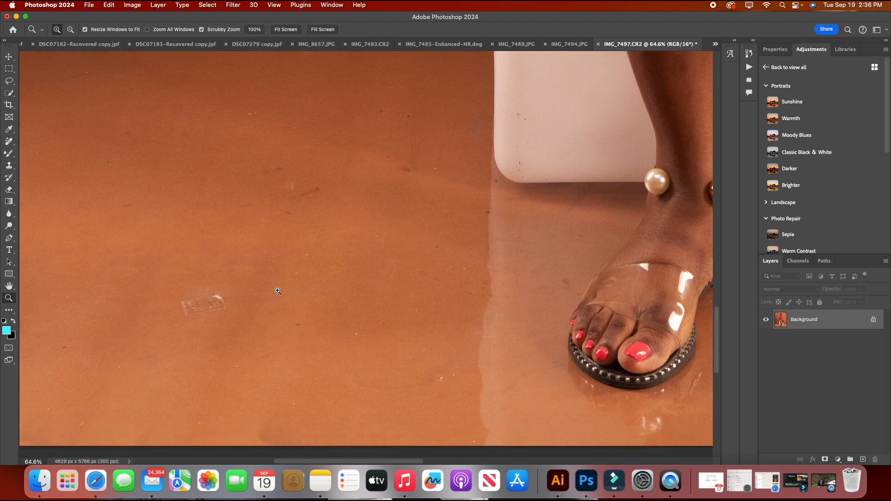
{"action": "scroll", "coordinate": [250, 374], "scroll_direction": "down", "scroll_amount": 2}
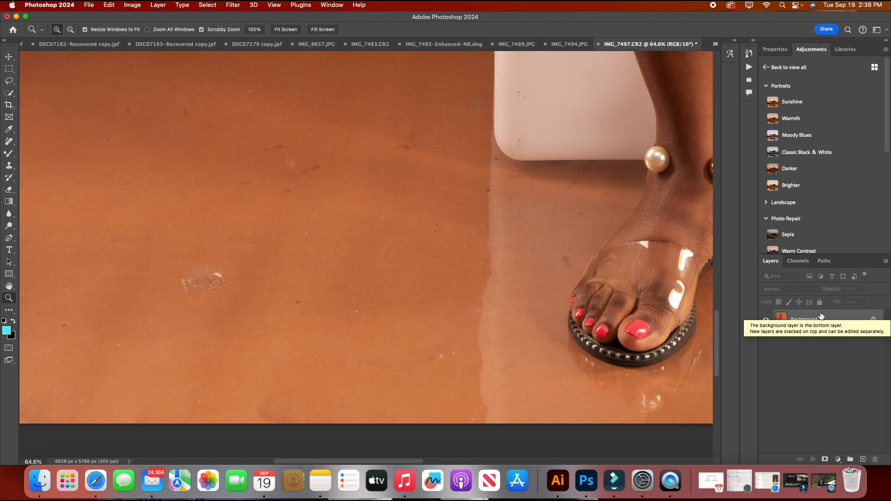
{"action": "key", "text": "super+j"}
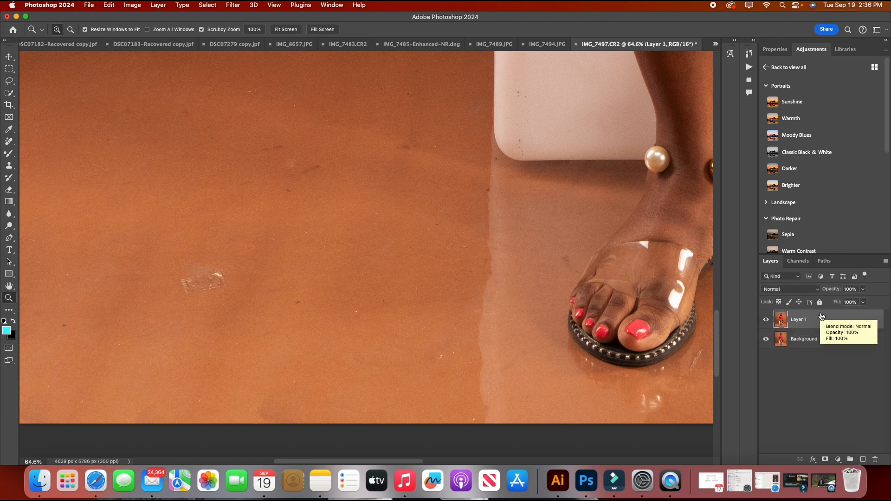
{"action": "left_click_drag", "start_coordinate": [378, 215], "coordinate": [349, 237]}
{"action": "scroll", "coordinate": [326, 195], "scroll_direction": "up", "scroll_amount": 2}
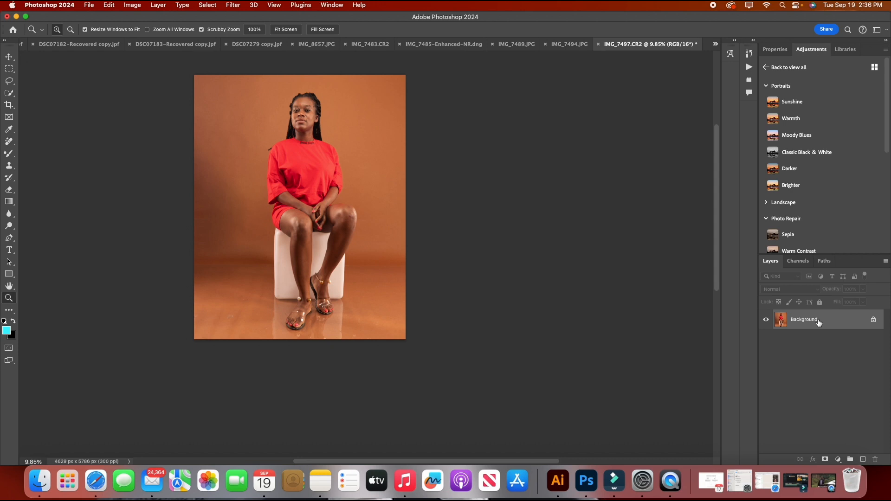
Step: Duplicate the Background layer and rename the copy "netwaye"
{"action": "left_click_drag", "start_coordinate": [818, 321], "coordinate": [867, 459]}
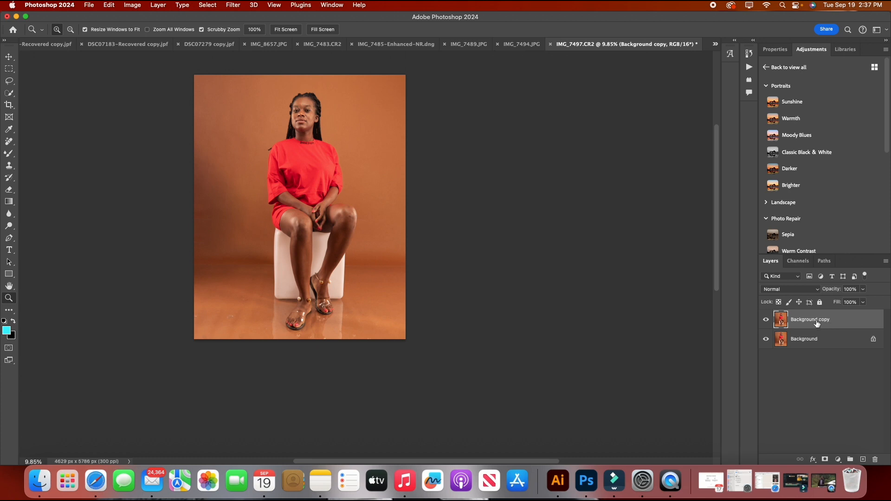
{"action": "scroll", "coordinate": [413, 227], "scroll_direction": "up", "scroll_amount": 3}
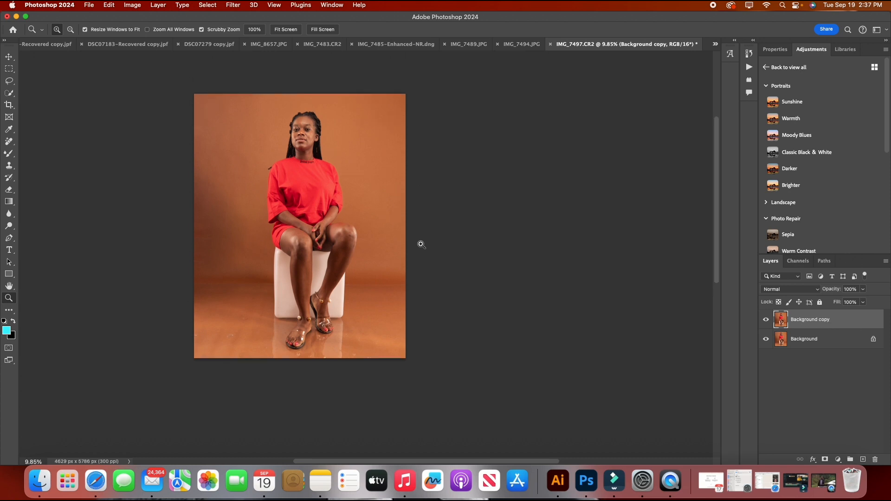
{"action": "double_click", "coordinate": [819, 323]}
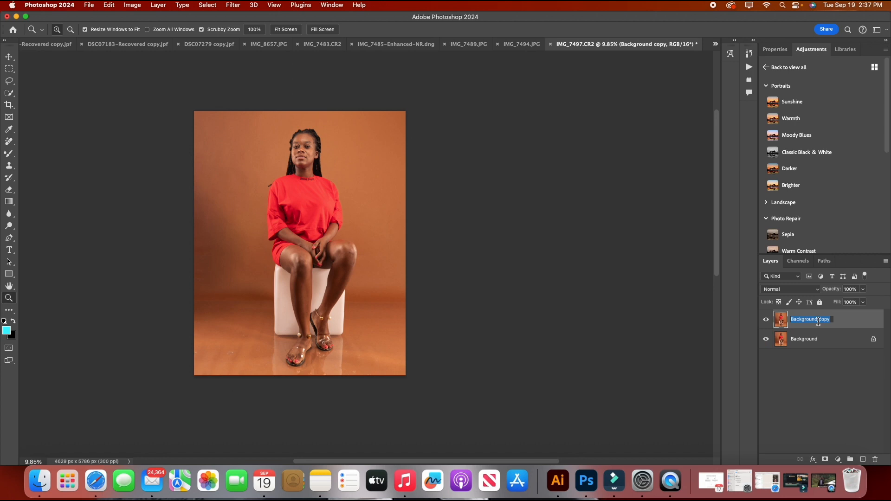
{"action": "type", "text": "d"}
{"action": "key", "text": "Return"}
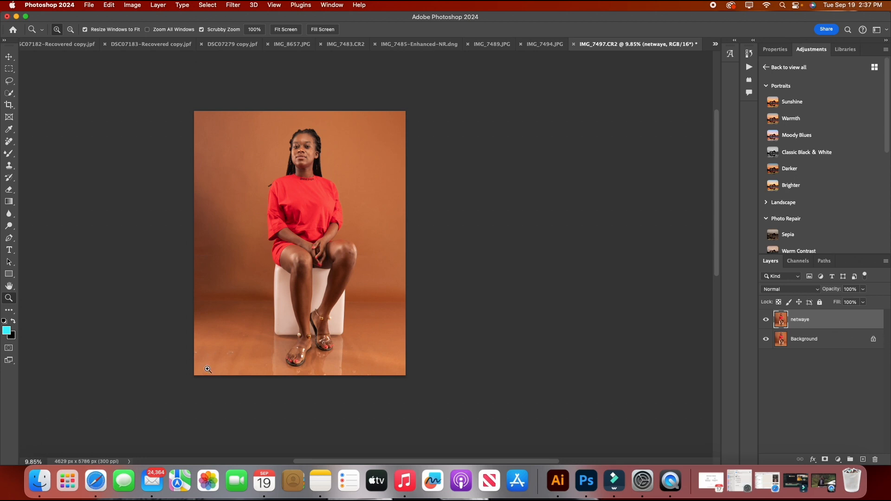
Step: Inspect the floor area around the feet and seat for blemishes that need cleaning
{"action": "scroll", "coordinate": [207, 369], "scroll_direction": "down", "scroll_amount": 3}
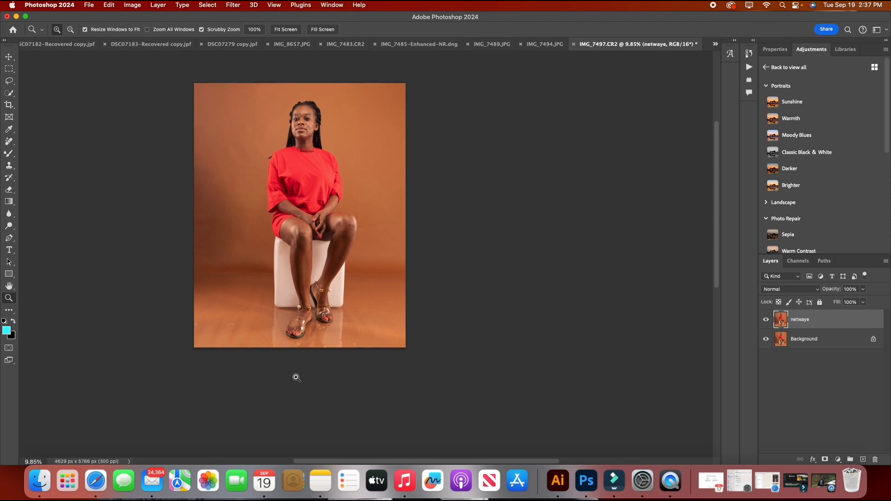
{"action": "left_click_drag", "start_coordinate": [239, 318], "coordinate": [303, 334]}
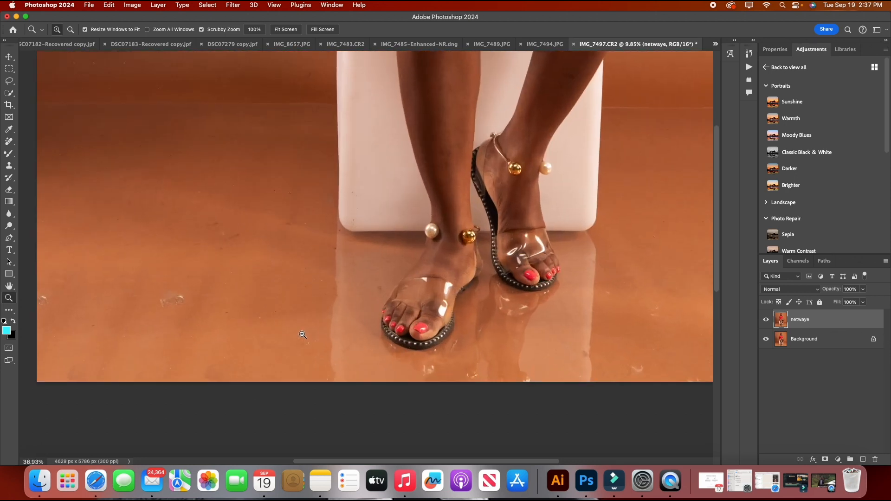
{"action": "scroll", "coordinate": [282, 273], "scroll_direction": "up", "scroll_amount": 3}
{"action": "left_click_drag", "start_coordinate": [435, 281], "coordinate": [413, 280]}
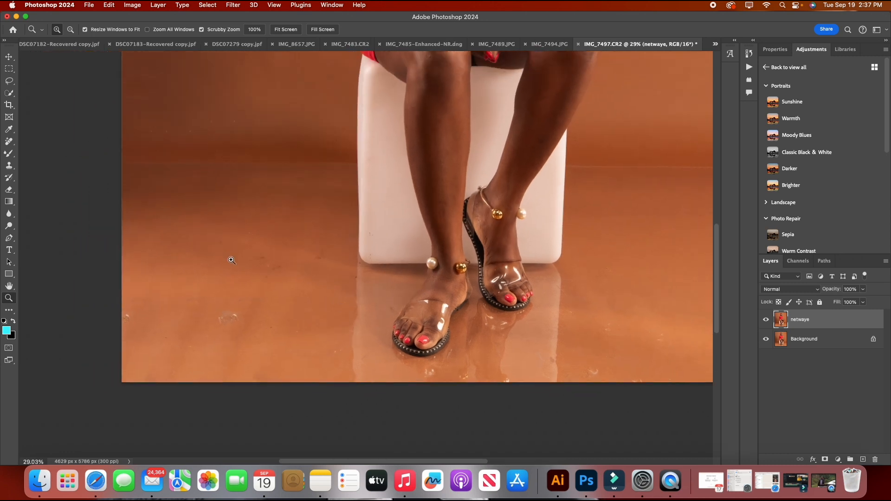
{"action": "scroll", "coordinate": [219, 291], "scroll_direction": "down", "scroll_amount": 2}
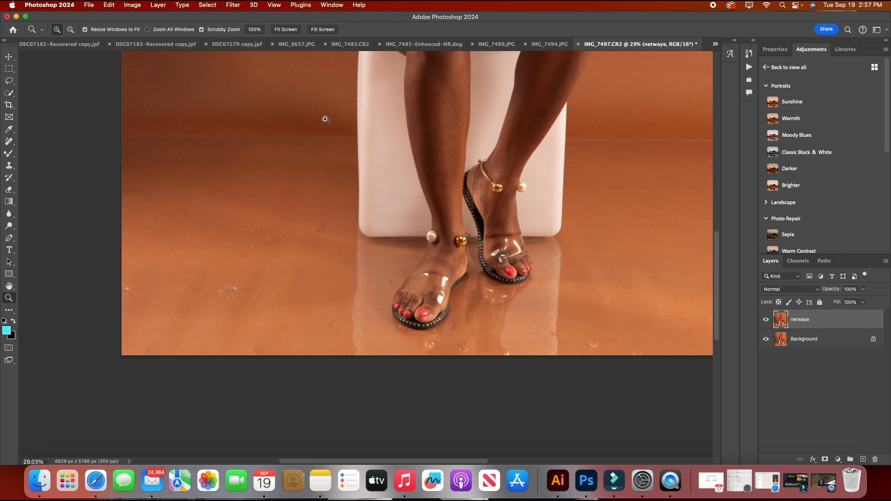
{"action": "scroll", "coordinate": [235, 242], "scroll_direction": "up", "scroll_amount": 2}
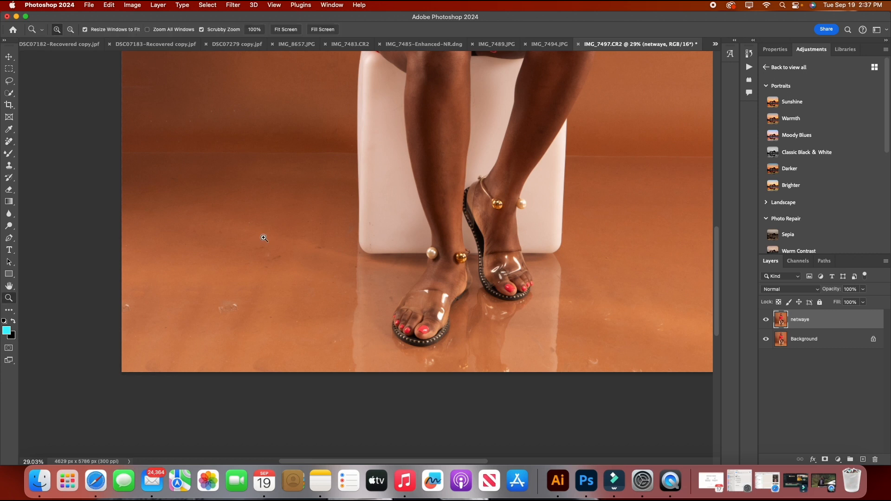
Step: Try to erase the clear tape-like mark on the floor with the Remove Tool at size 116
{"action": "key", "text": "j"}
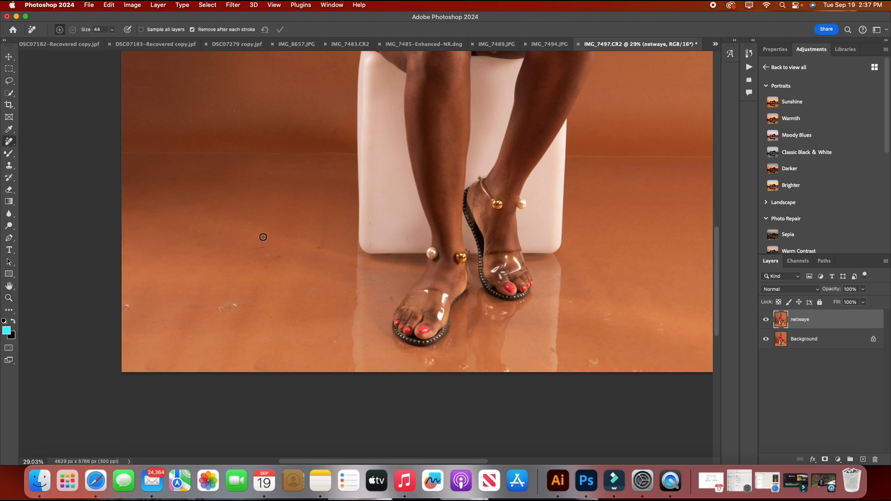
{"action": "right_click", "coordinate": [8, 144]}
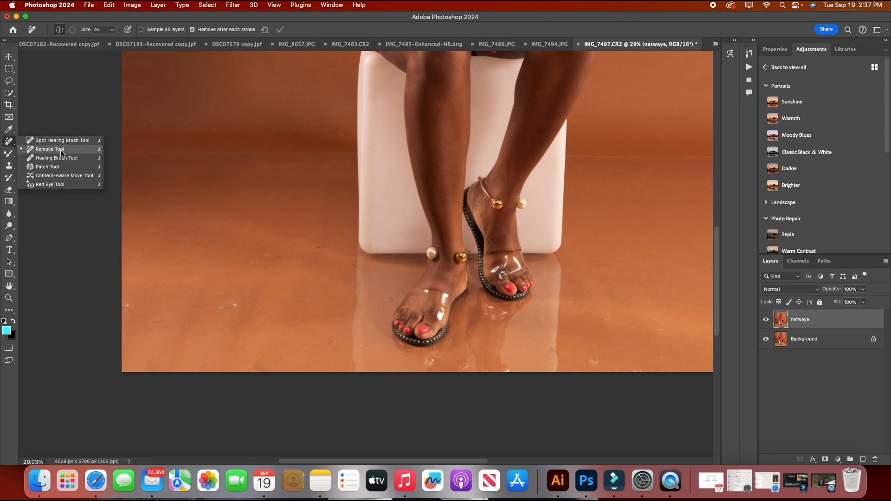
{"action": "left_click", "coordinate": [230, 304]}
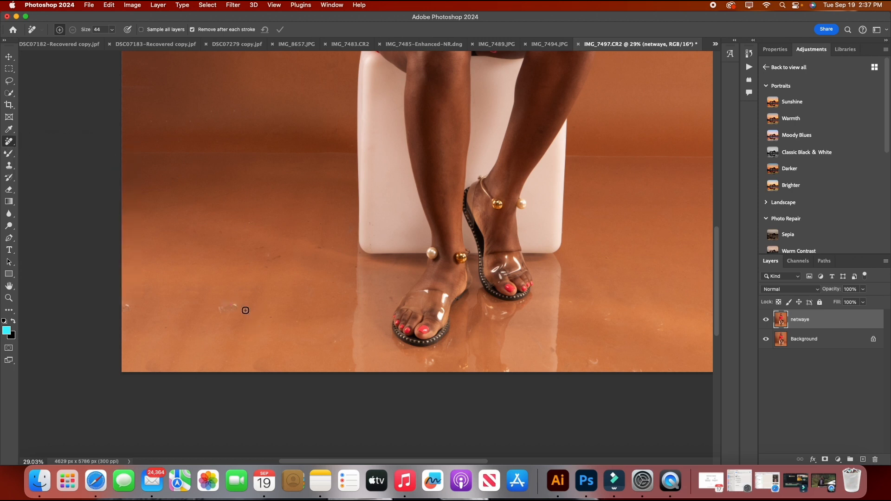
{"action": "left_click", "coordinate": [111, 31]}
{"action": "left_click", "coordinate": [137, 44]}
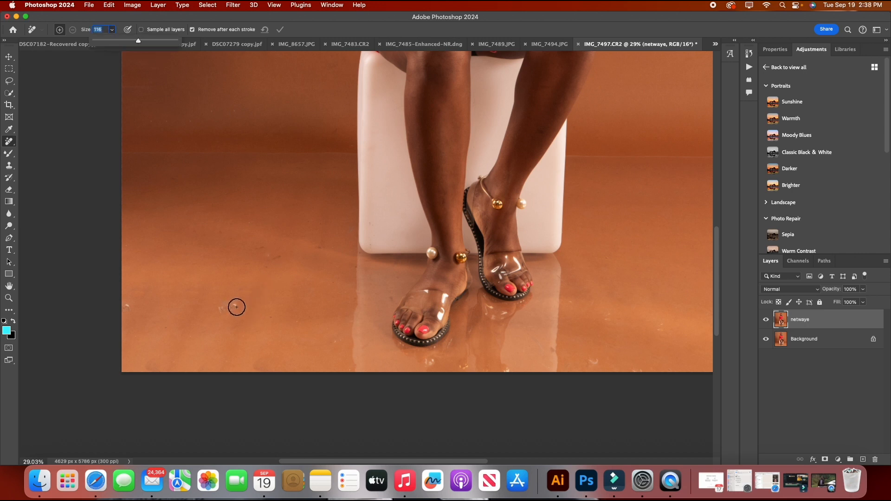
{"action": "left_click_drag", "start_coordinate": [234, 306], "coordinate": [223, 310]}
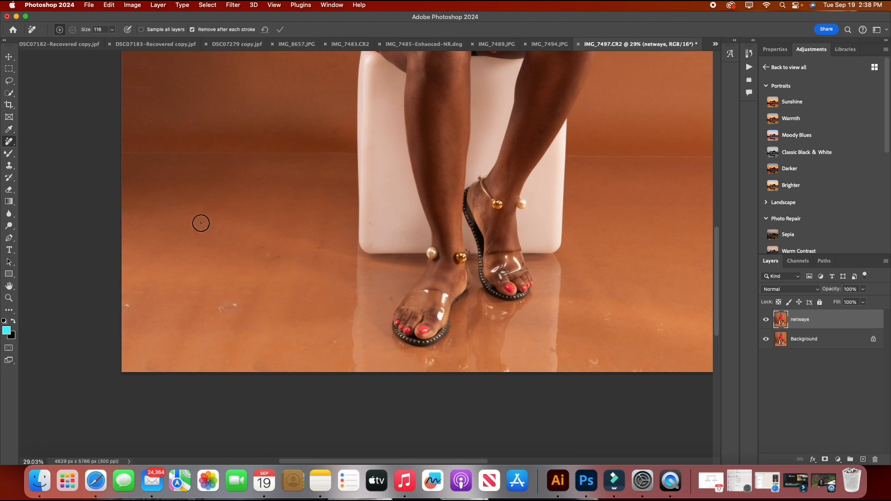
Step: Patch the tape-like mark on the floor with the clean floor area just beside it using the Patch Tool, then deselect
{"action": "right_click", "coordinate": [9, 142]}
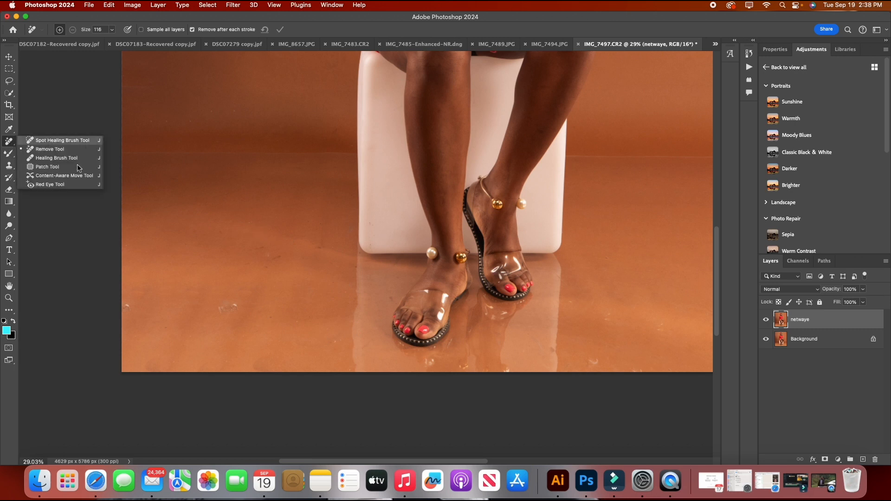
{"action": "left_click", "coordinate": [48, 166]}
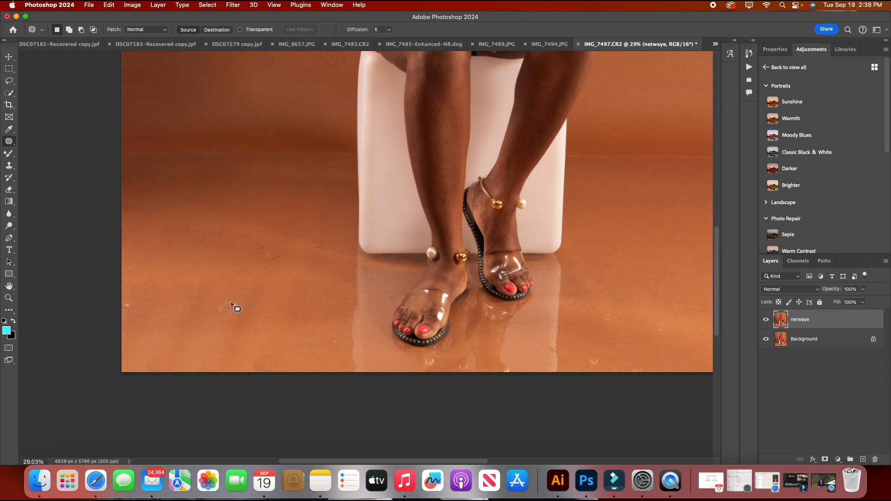
{"action": "mouse_move", "coordinate": [237, 302]}
{"action": "left_mouse_down"}
{"action": "mouse_move", "coordinate": [216, 298]}
{"action": "mouse_move", "coordinate": [217, 318]}
{"action": "mouse_move", "coordinate": [245, 314]}
{"action": "mouse_move", "coordinate": [237, 302]}
{"action": "left_mouse_up"}
{"action": "scroll", "coordinate": [278, 374], "scroll_direction": "up", "scroll_amount": 1}
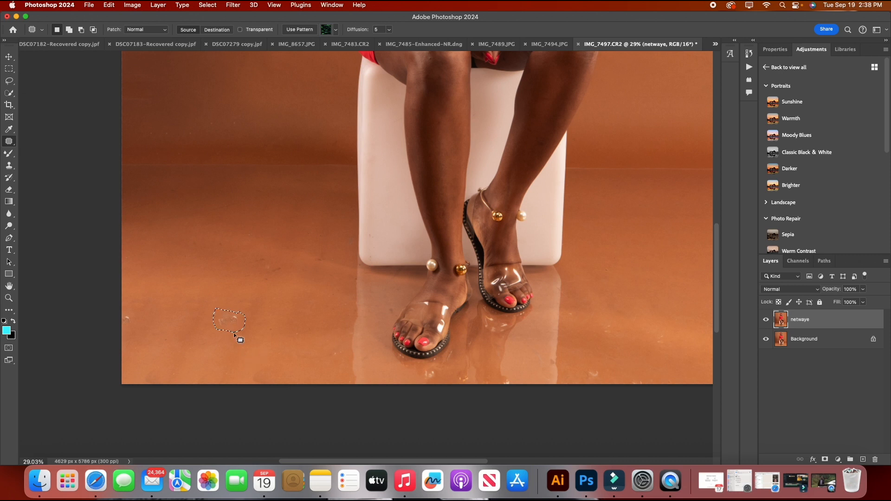
{"action": "left_click_drag", "start_coordinate": [242, 323], "coordinate": [279, 319]}
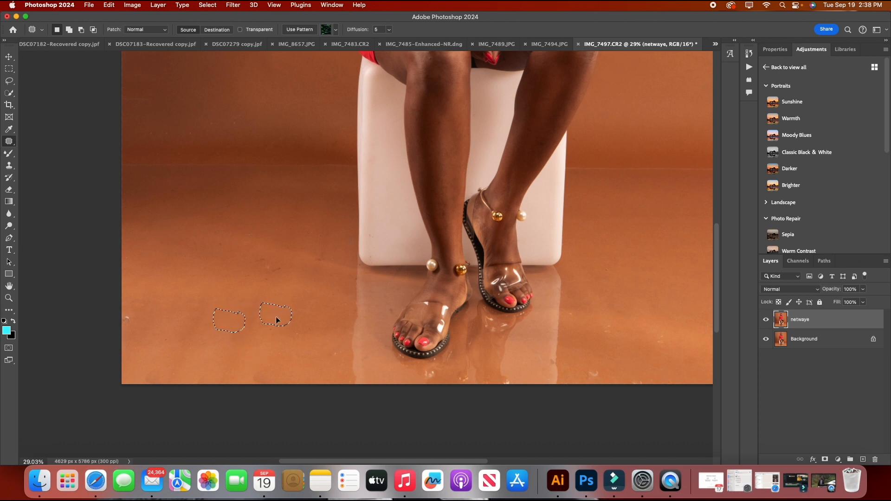
{"action": "left_click", "coordinate": [239, 357]}
Step: Heal the small dark scuffs on the floor beside the seat using the Spot Healing Brush at 61 px
{"action": "right_click", "coordinate": [9, 141]}
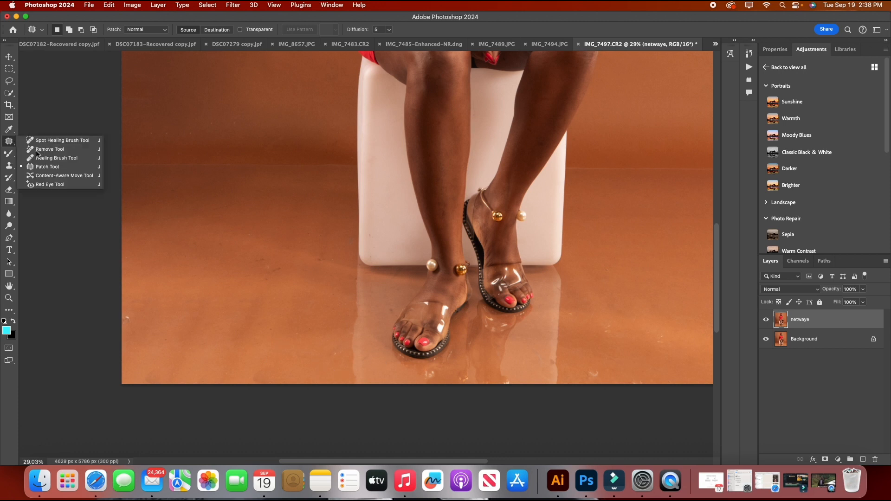
{"action": "left_click", "coordinate": [68, 141]}
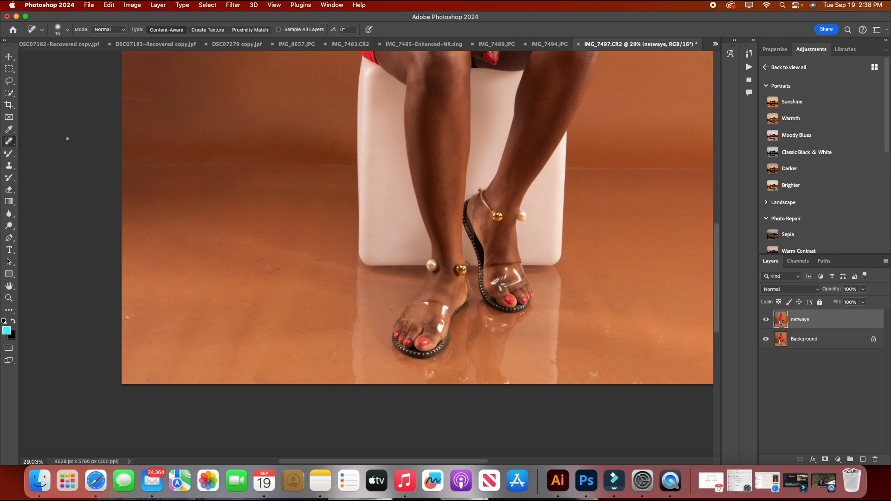
{"action": "left_click", "coordinate": [67, 30]}
{"action": "left_click_drag", "start_coordinate": [33, 55], "coordinate": [45, 55]}
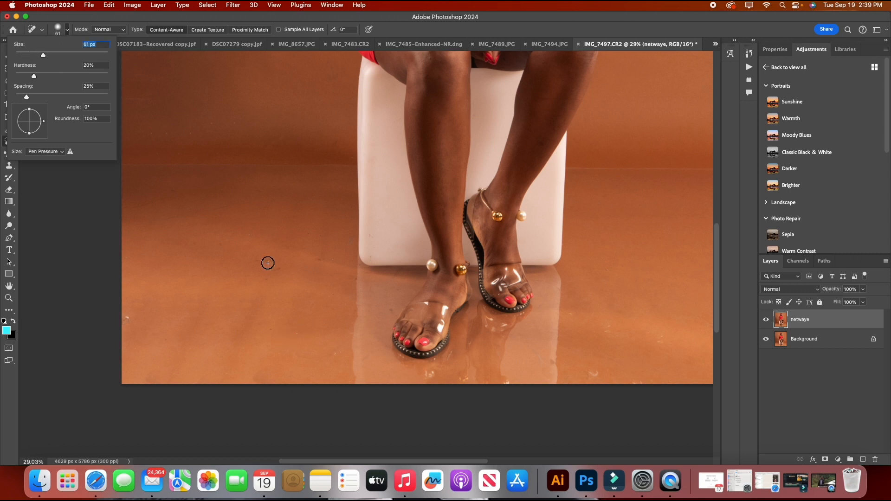
{"action": "mouse_move", "coordinate": [264, 272]}
{"action": "left_mouse_down"}
{"action": "mouse_move", "coordinate": [281, 270]}
{"action": "mouse_move", "coordinate": [257, 261]}
{"action": "left_mouse_up"}
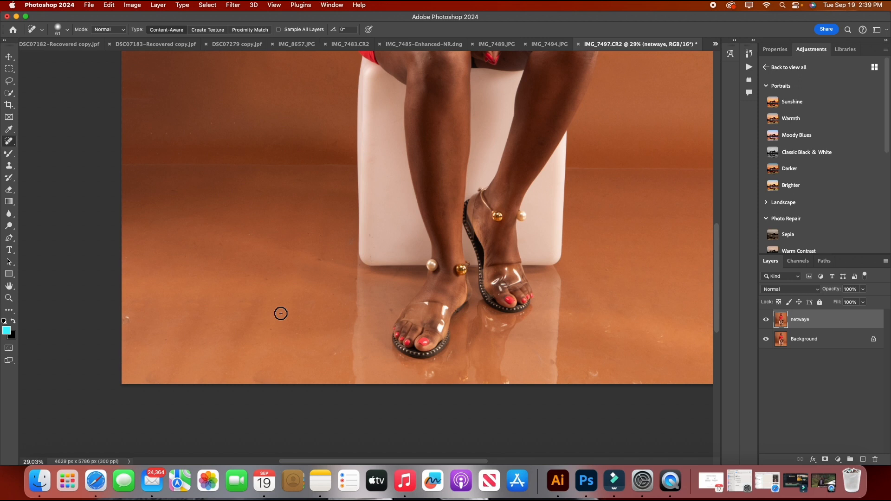
Step: Heal the faint scuff on the floor beside the seat, and erase the white speck near the photo's left edge with the Remove Tool at size 116
{"action": "scroll", "coordinate": [281, 314], "scroll_direction": "down", "scroll_amount": 1}
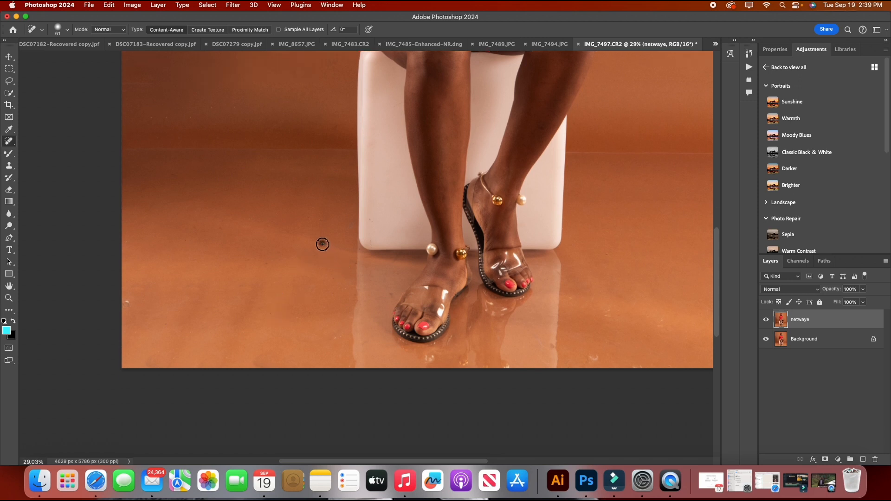
{"action": "mouse_move", "coordinate": [323, 244]}
{"action": "left_mouse_down"}
{"action": "mouse_move", "coordinate": [302, 242]}
{"action": "mouse_move", "coordinate": [309, 218]}
{"action": "left_mouse_up"}
{"action": "left_click", "coordinate": [9, 141]}
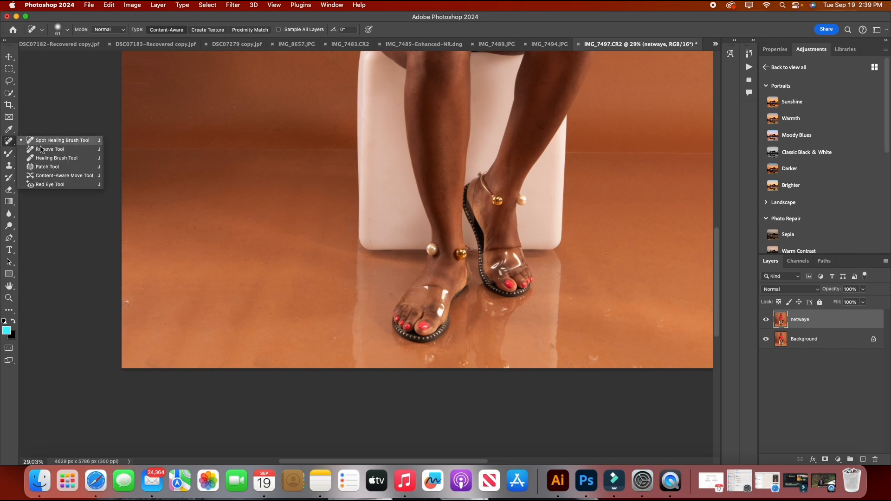
{"action": "left_click", "coordinate": [74, 152]}
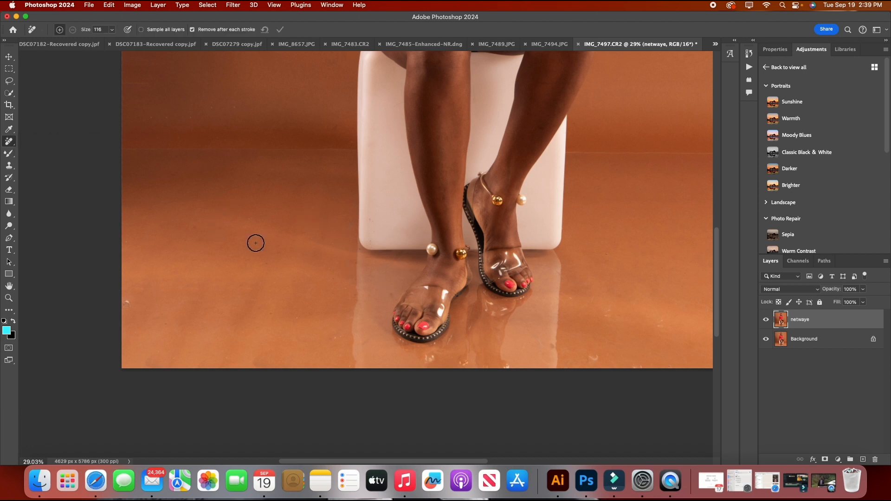
{"action": "left_click", "coordinate": [128, 304]}
Step: Try to heal the left edge of the seat's floor reflection down to the photo's lower border using the Spot Healing Brush at 112 px
{"action": "left_click", "coordinate": [9, 141]}
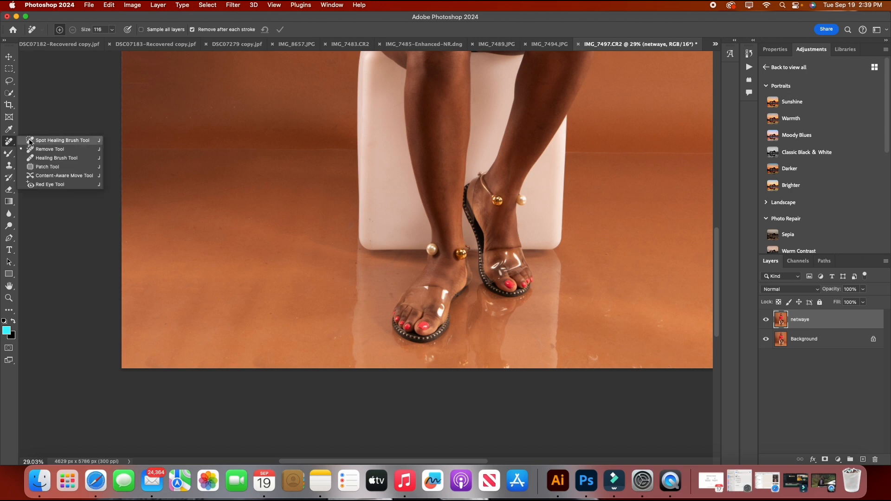
{"action": "left_click", "coordinate": [53, 145]}
{"action": "left_click", "coordinate": [9, 141]}
{"action": "left_click", "coordinate": [61, 140]}
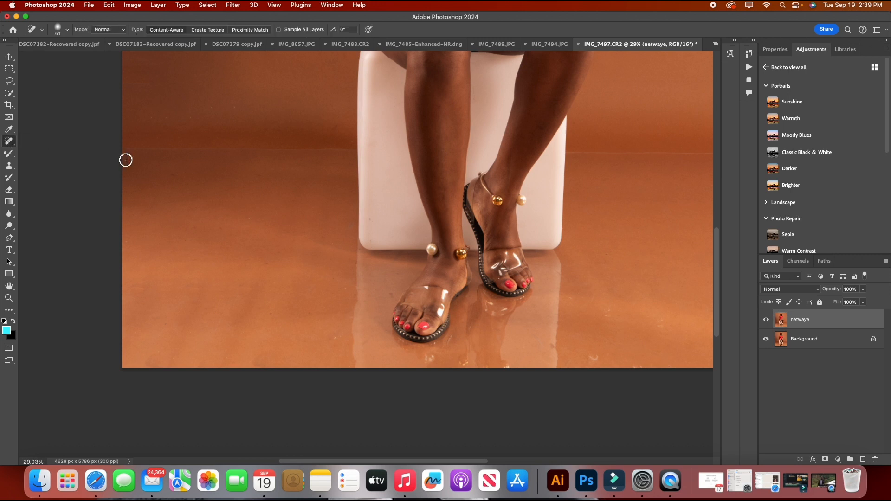
{"action": "right_click", "coordinate": [352, 302]}
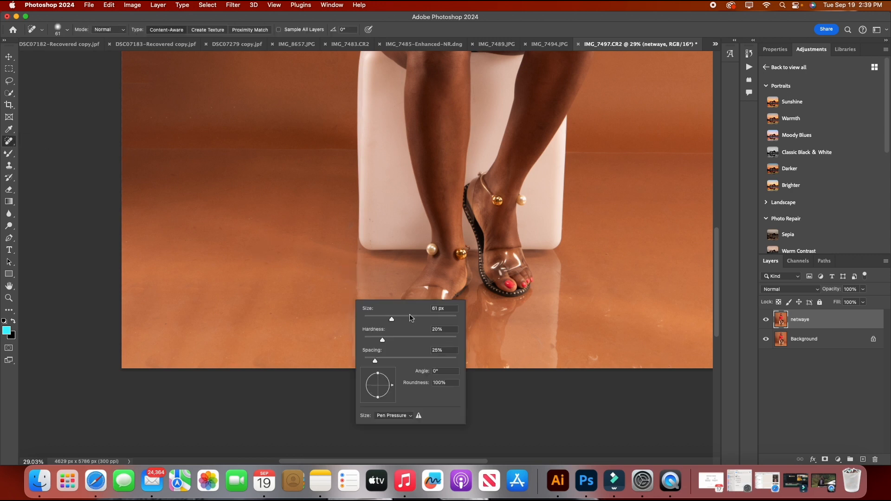
{"action": "left_click_drag", "start_coordinate": [410, 317], "coordinate": [414, 318]}
{"action": "left_click_drag", "start_coordinate": [355, 265], "coordinate": [356, 367]}
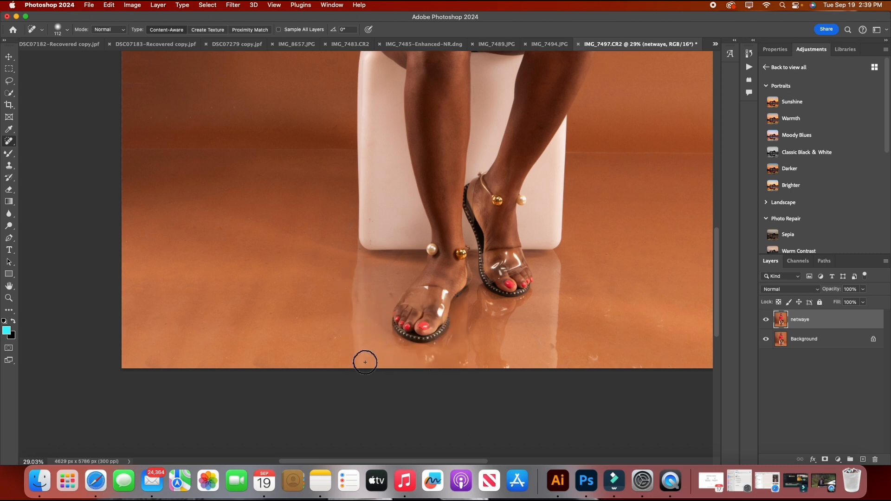
Step: Switch to the Remove Tool and set its brush size to 321
{"action": "right_click", "coordinate": [9, 141]}
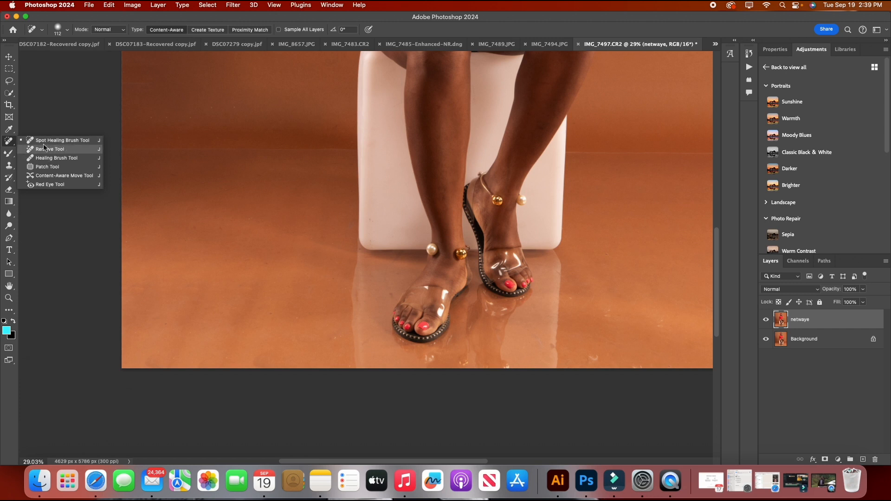
{"action": "left_click", "coordinate": [65, 149]}
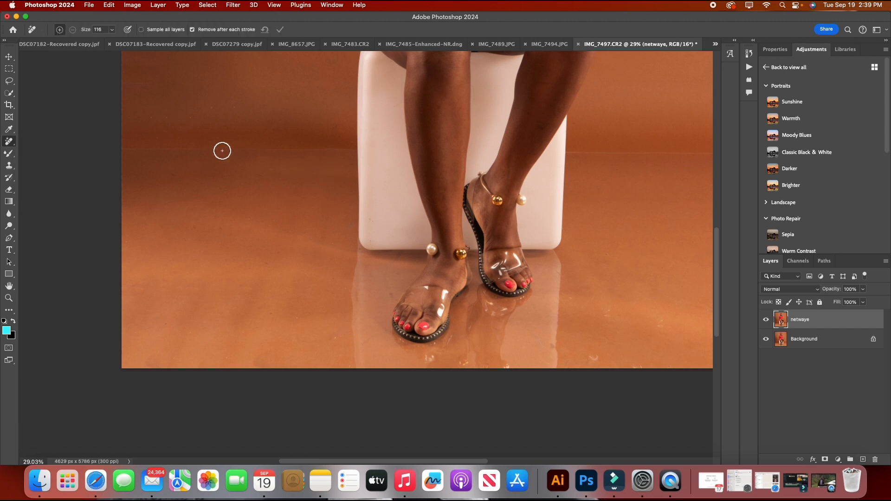
{"action": "left_click", "coordinate": [112, 31]}
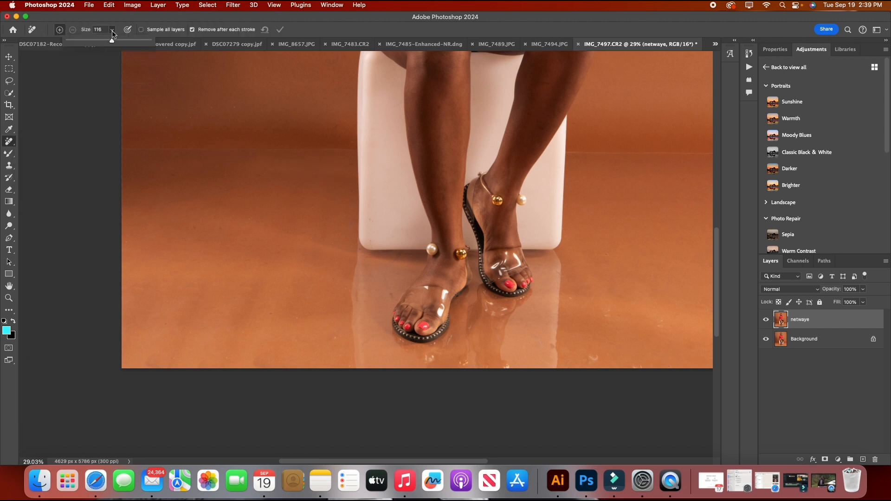
{"action": "left_click", "coordinate": [134, 42]}
{"action": "left_click", "coordinate": [208, 235]}
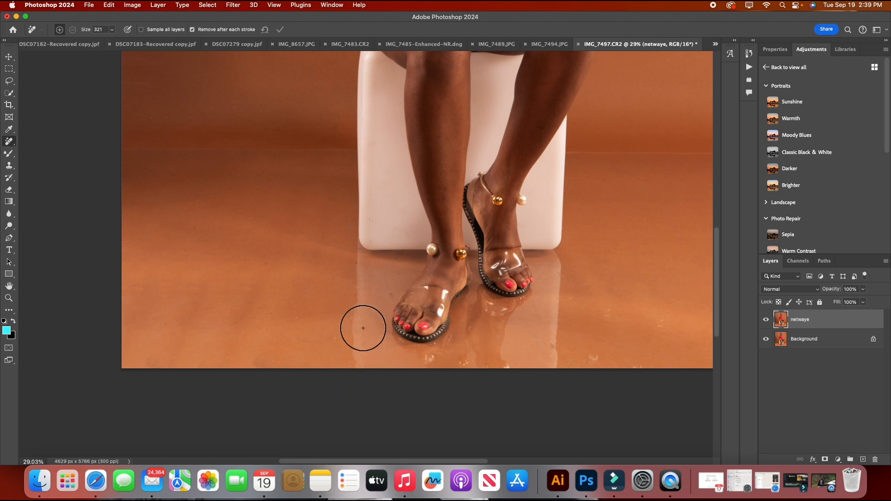
Step: Try to erase the left edge of the seat's floor reflection in sections with the Remove Tool
{"action": "left_click", "coordinate": [358, 349]}
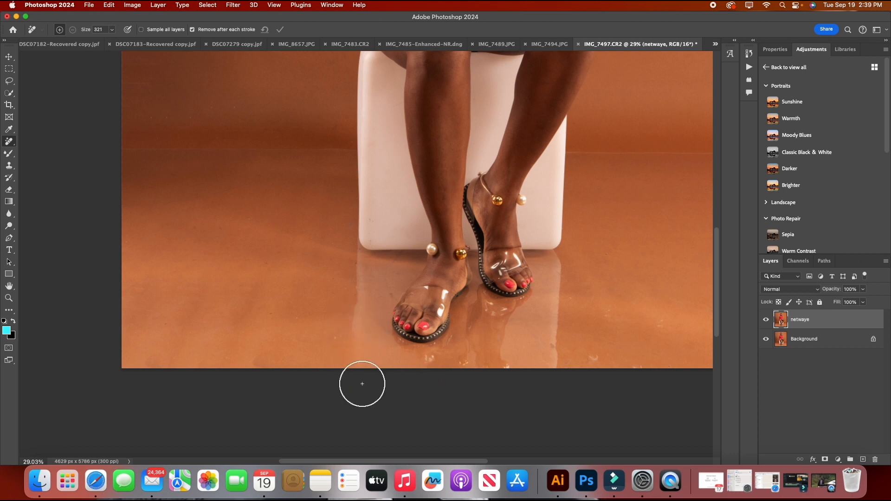
{"action": "left_click", "coordinate": [358, 321]}
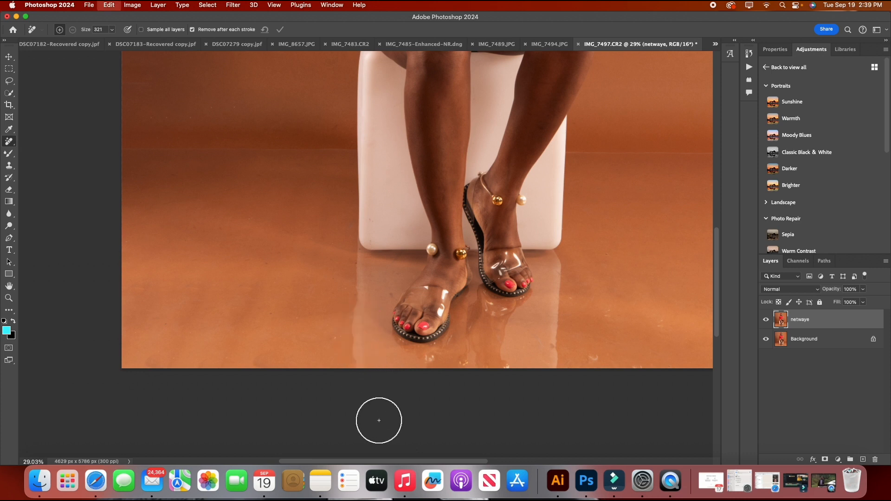
{"action": "left_click", "coordinate": [356, 270]}
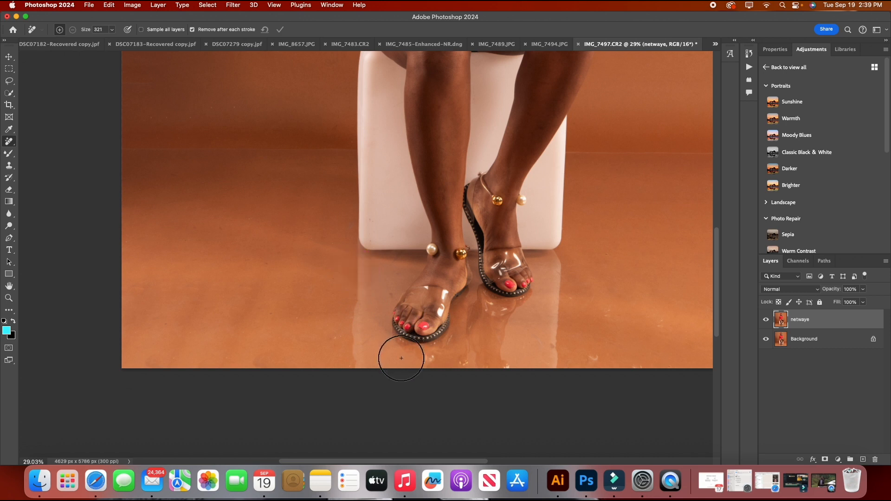
{"action": "left_click", "coordinate": [358, 312]}
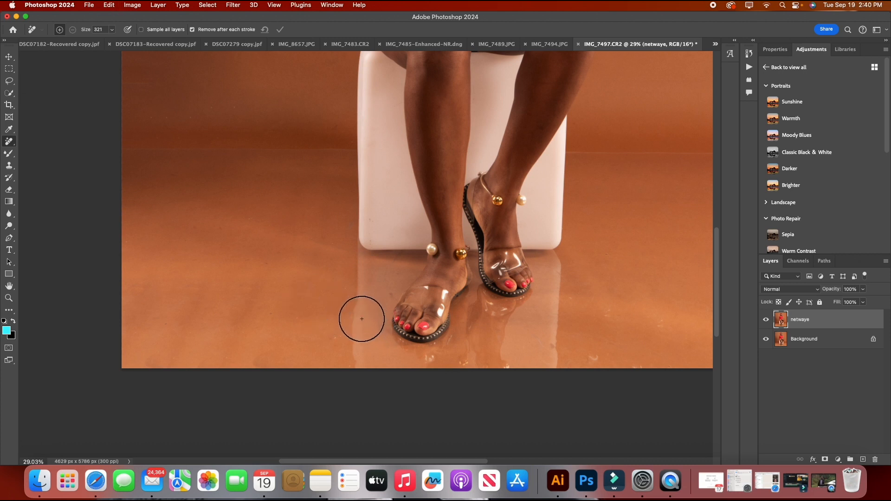
{"action": "left_click", "coordinate": [361, 316]}
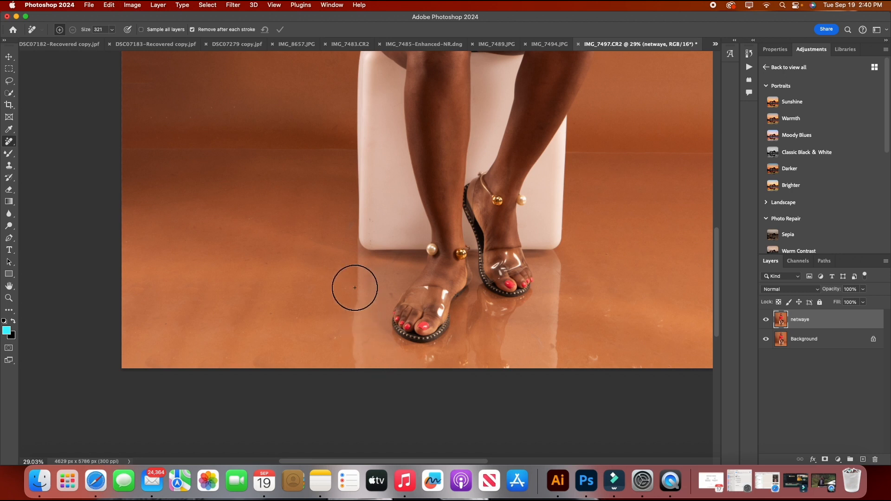
Step: Clean up the seat's lower-left corner and the reflection edge beneath it, down to the photo's border, with the Remove Tool at size 321
{"action": "left_click", "coordinate": [358, 239]}
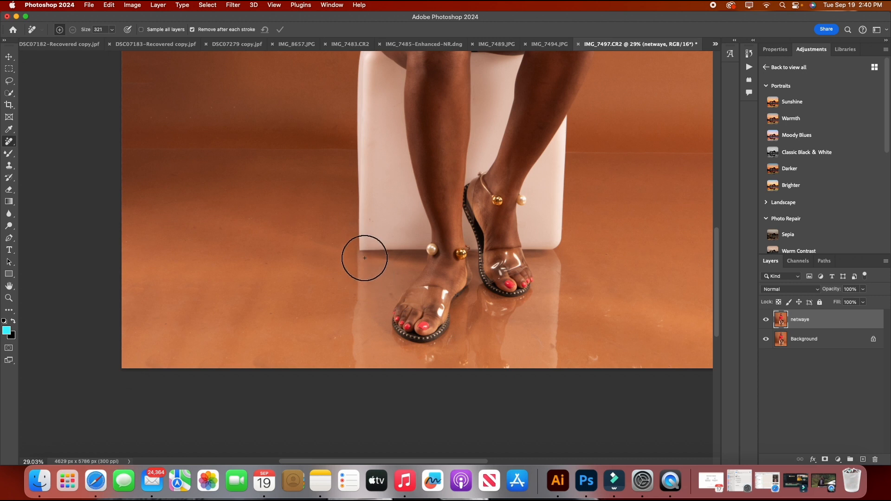
{"action": "left_click", "coordinate": [364, 252]}
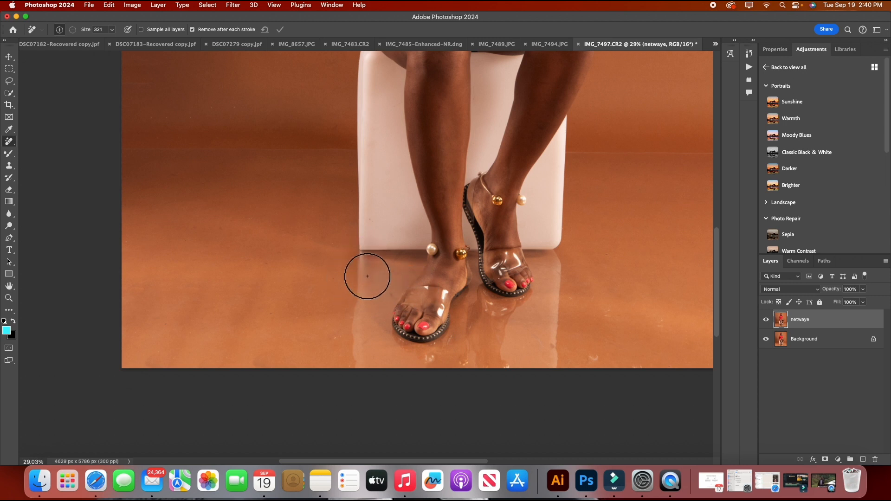
{"action": "left_click", "coordinate": [365, 274]}
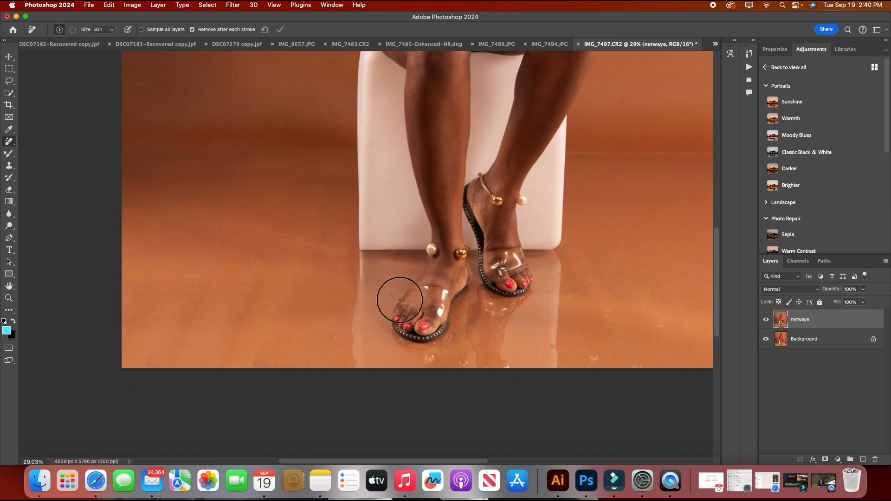
{"action": "left_click", "coordinate": [358, 291]}
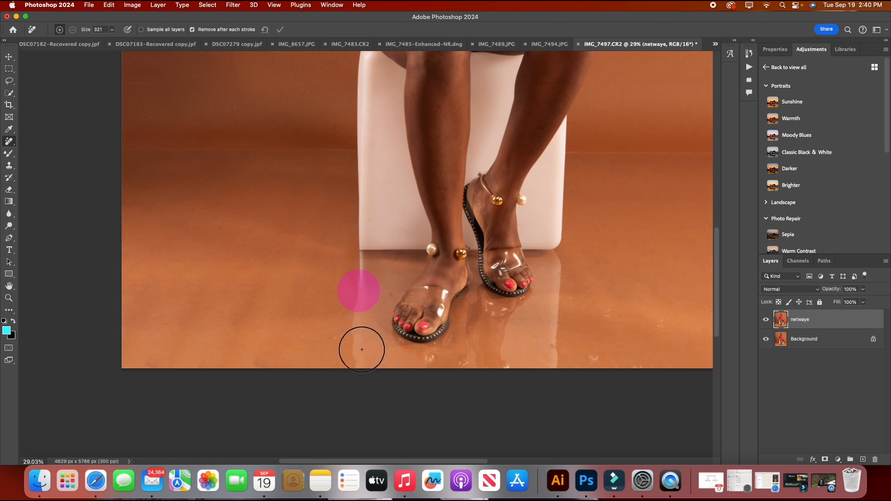
{"action": "left_click_drag", "start_coordinate": [359, 310], "coordinate": [356, 355]}
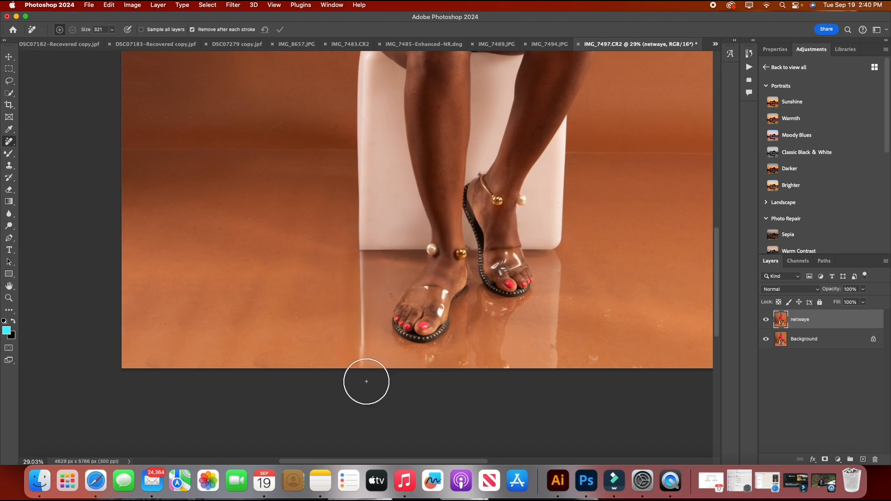
{"action": "left_click", "coordinate": [365, 362]}
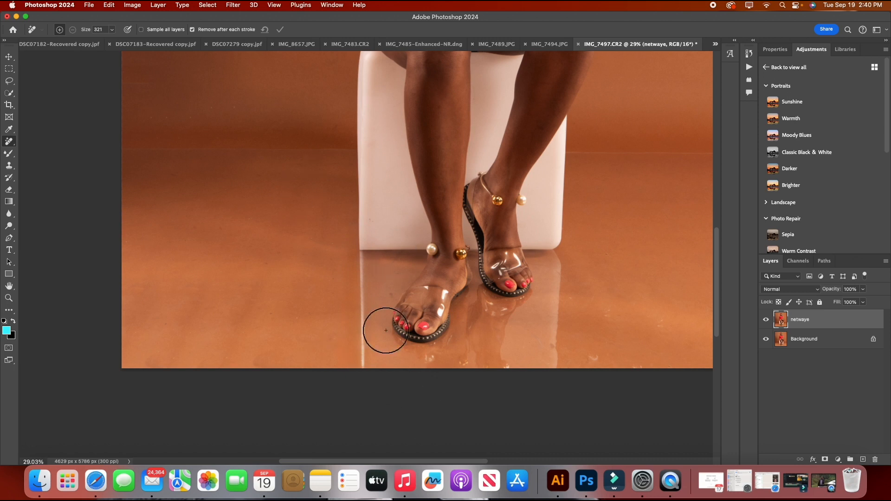
Step: Try to clean up the seat's lower-right corner with the Remove Tool and the Spot Healing Brush at 210 px, and undo the healing
{"action": "left_click", "coordinate": [564, 256]}
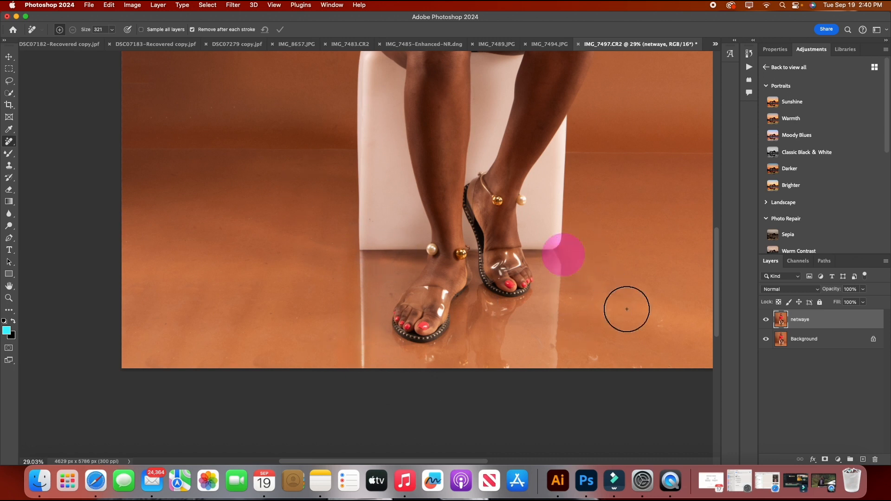
{"action": "left_click", "coordinate": [561, 258]}
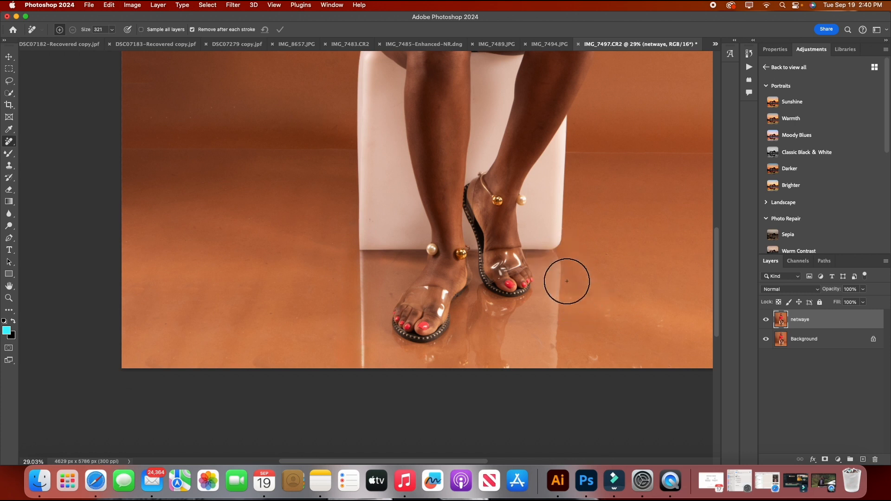
{"action": "right_click", "coordinate": [9, 141]}
{"action": "left_click", "coordinate": [56, 140]}
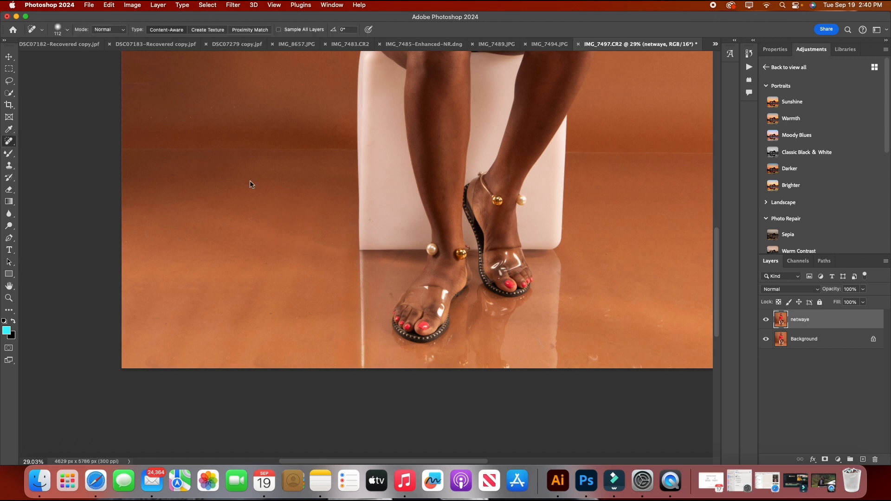
{"action": "right_click", "coordinate": [569, 263]}
{"action": "left_click_drag", "start_coordinate": [661, 281], "coordinate": [673, 280]}
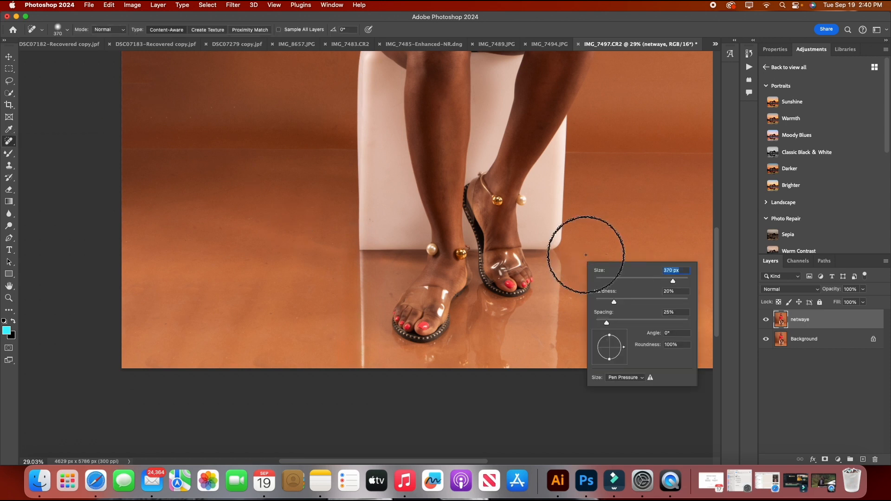
{"action": "type", "text": "210"}
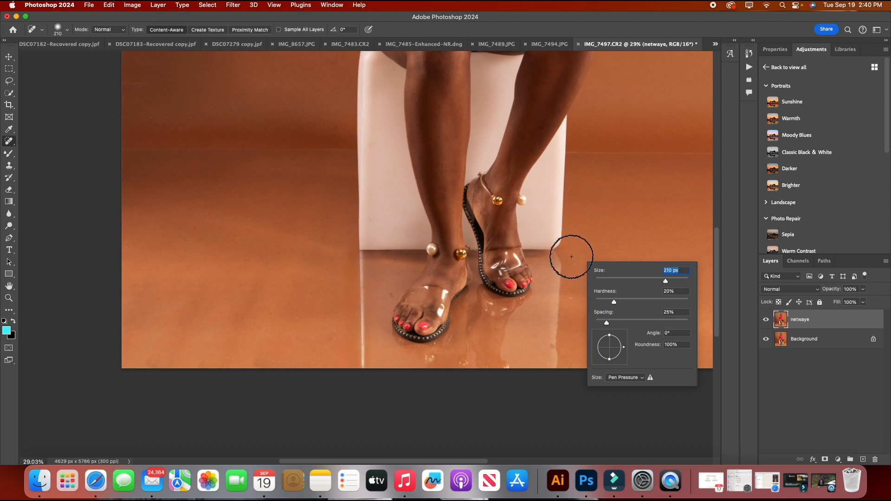
{"action": "key", "text": "Return"}
{"action": "left_click", "coordinate": [563, 255]}
{"action": "left_click", "coordinate": [556, 248]}
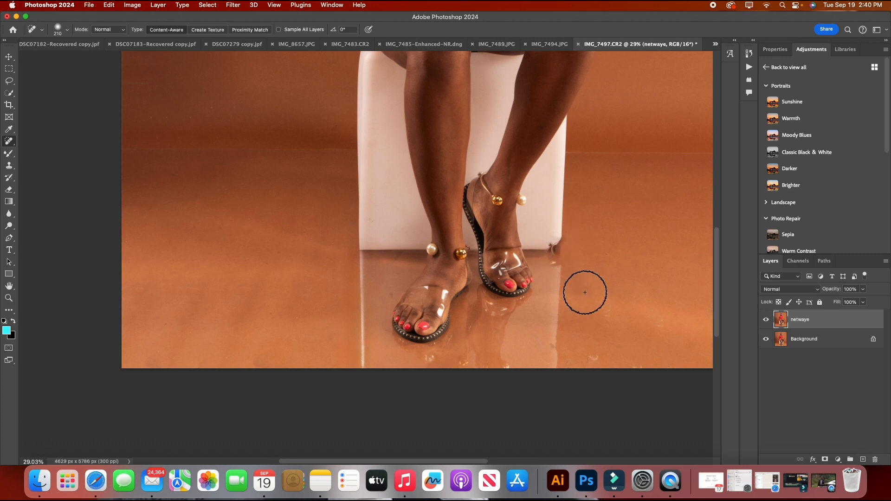
{"action": "key", "text": "z"}
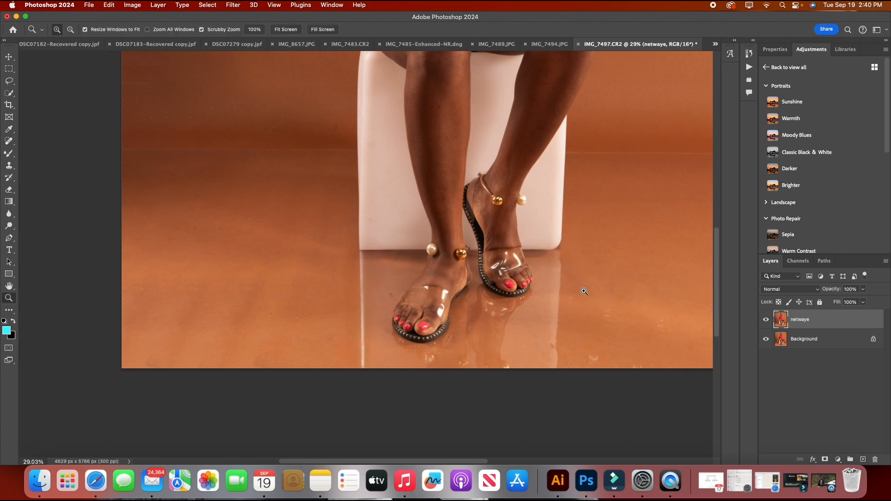
{"action": "key", "text": "j"}
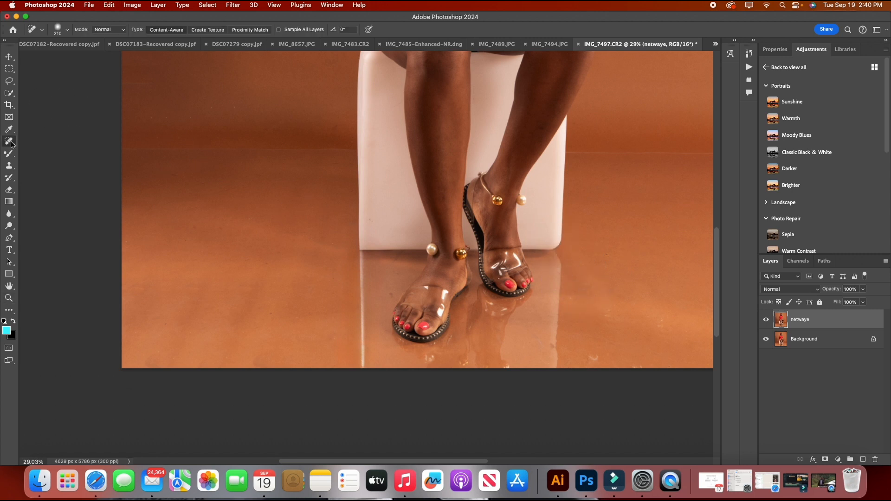
Step: Clean up the seat's lower-right corner and erase the reflection edge beneath it, down to the photo's border, with the Remove Tool at size 321
{"action": "right_click", "coordinate": [9, 143]}
{"action": "left_click", "coordinate": [53, 152]}
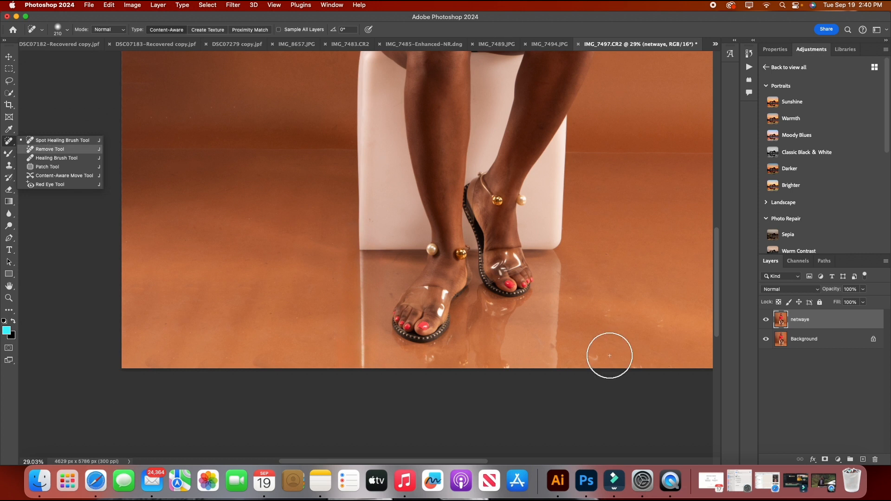
{"action": "left_click", "coordinate": [562, 255]}
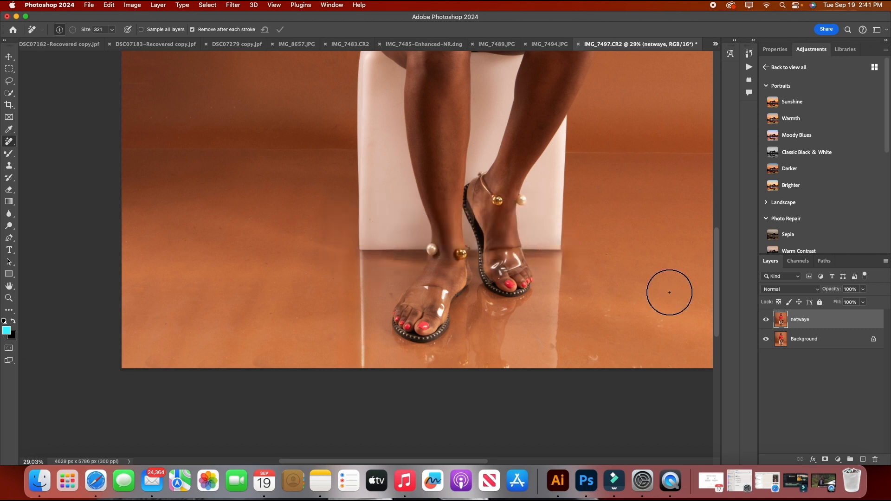
{"action": "left_click", "coordinate": [559, 259]}
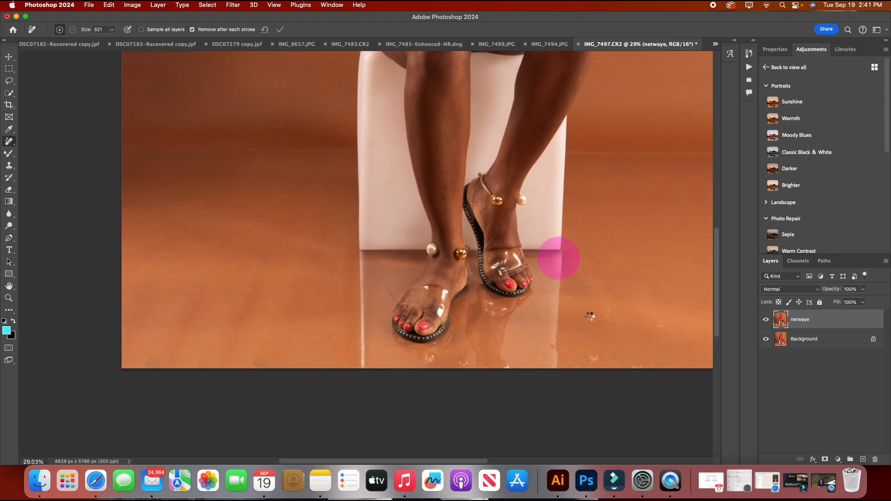
{"action": "left_click", "coordinate": [566, 268]}
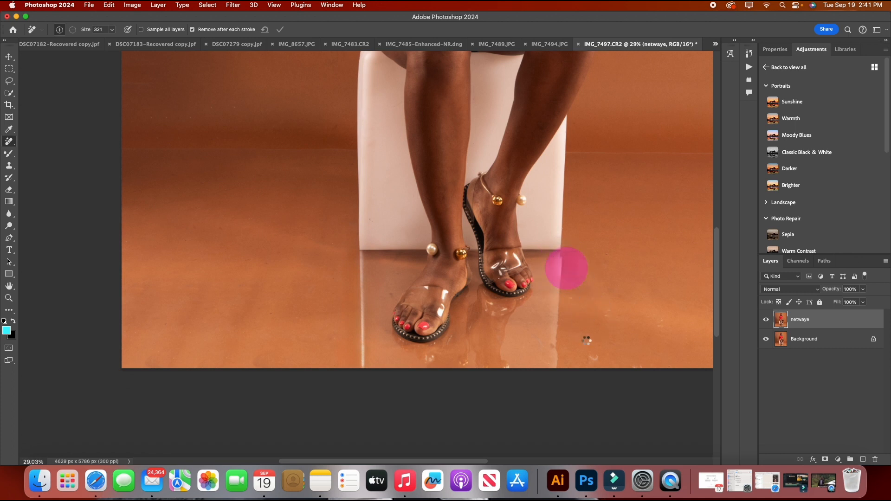
{"action": "left_click_drag", "start_coordinate": [567, 272], "coordinate": [569, 365]}
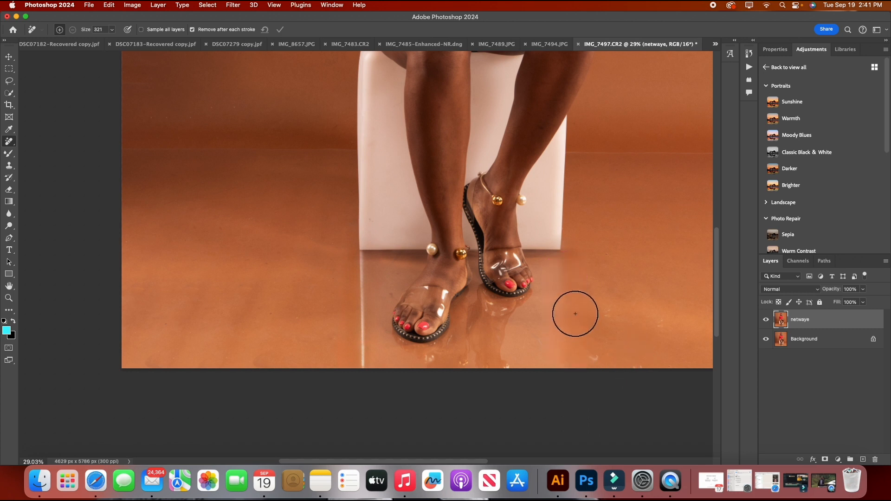
Step: Undo the last removal and touch up the seat reflection's edge below the lower-right corner with the Remove Tool at size 436
{"action": "key", "text": "super+z"}
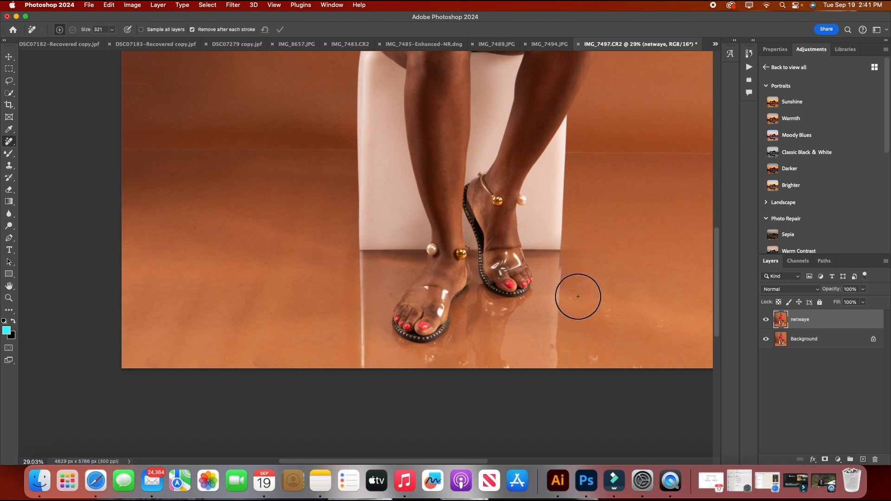
{"action": "left_click", "coordinate": [111, 30]}
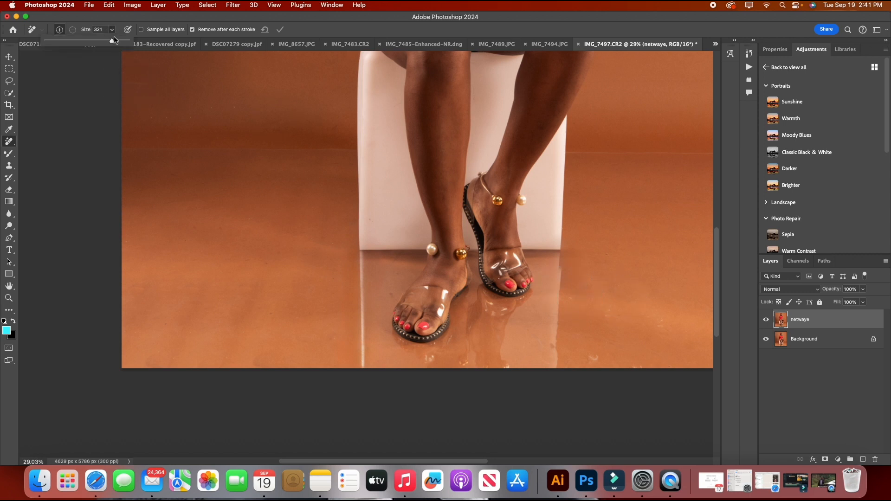
{"action": "left_click", "coordinate": [556, 344]}
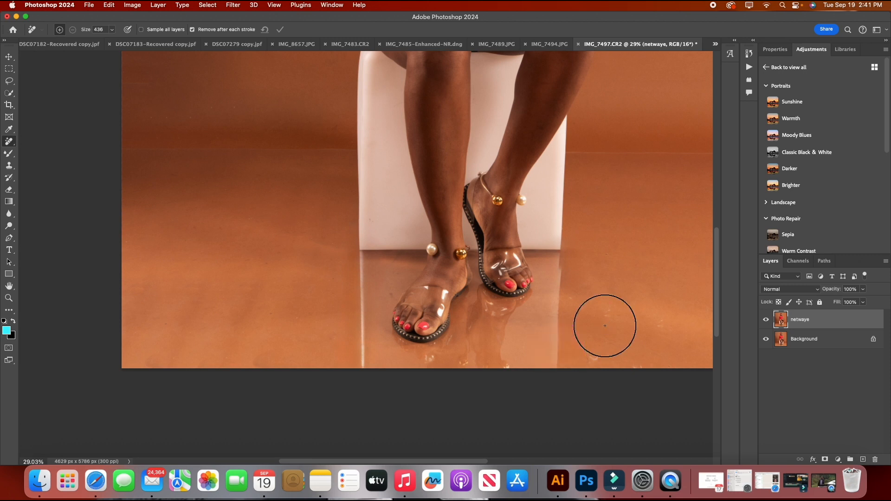
{"action": "left_click", "coordinate": [564, 306]}
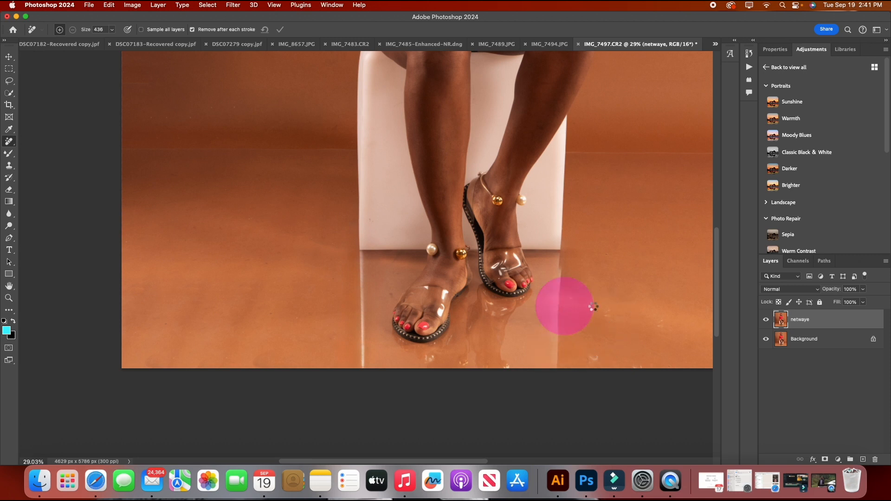
{"action": "left_click", "coordinate": [567, 275]}
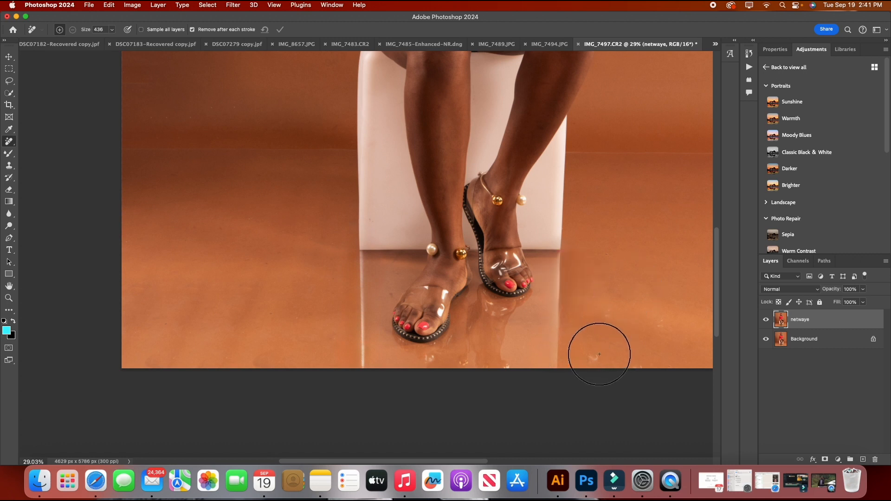
Step: Remove the specks and marks on the floor to the right of the seat, down to the photo's lower border, with the Remove Tool
{"action": "left_click", "coordinate": [599, 354]}
{"action": "left_click_drag", "start_coordinate": [616, 315], "coordinate": [617, 330]}
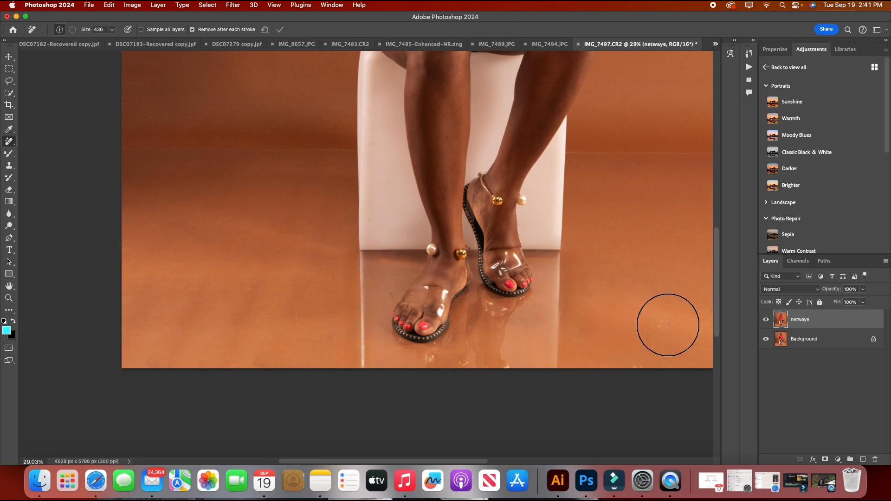
{"action": "left_click_drag", "start_coordinate": [658, 316], "coordinate": [668, 329]}
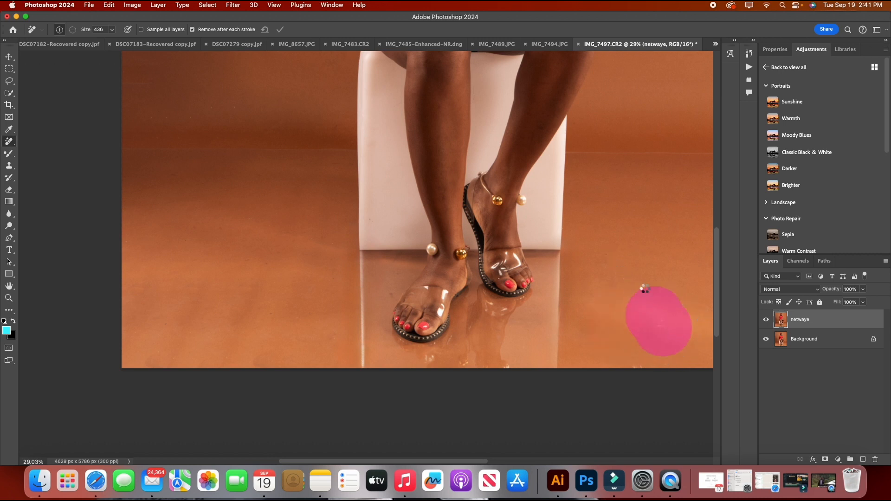
{"action": "left_click_drag", "start_coordinate": [609, 250], "coordinate": [613, 265]}
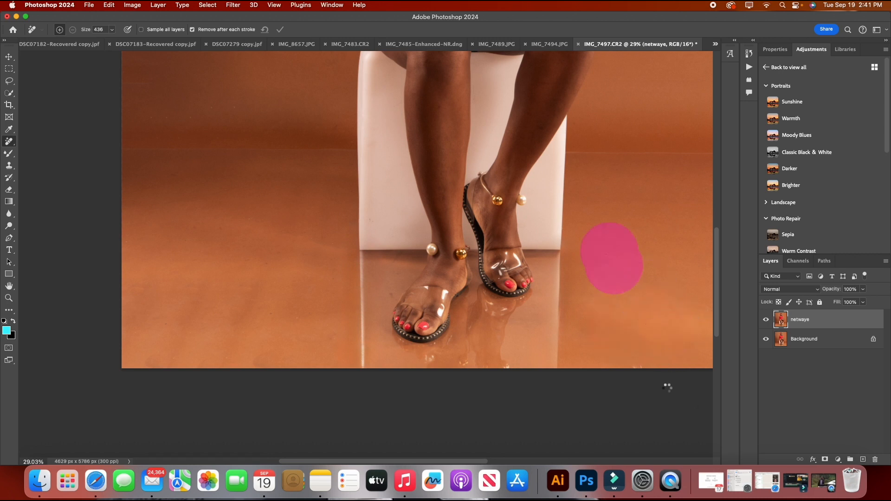
{"action": "left_click_drag", "start_coordinate": [672, 355], "coordinate": [635, 358]}
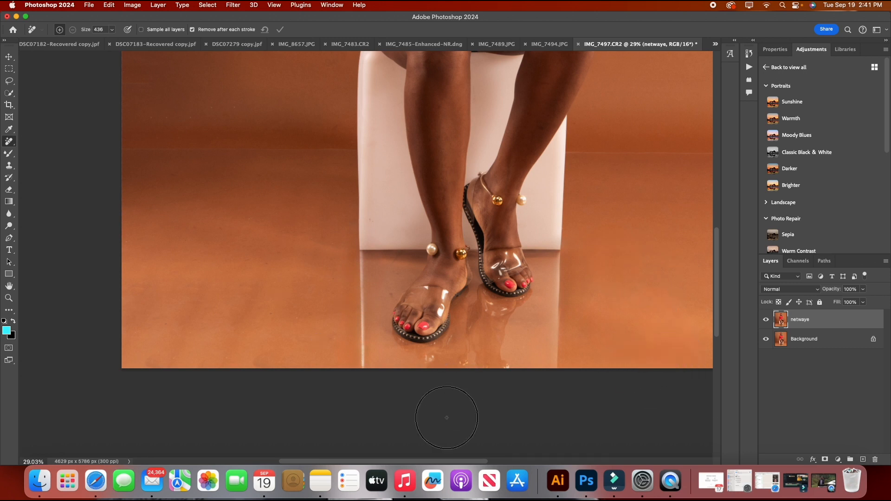
Step: Clean up the blemishes on the floor to the left of the seat with the Remove Tool
{"action": "scroll", "coordinate": [264, 278], "scroll_direction": "up", "scroll_amount": 3}
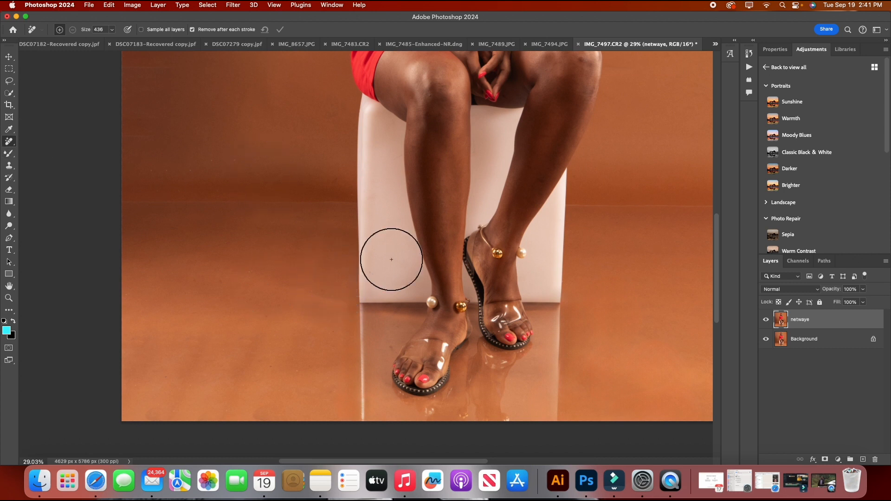
{"action": "scroll", "coordinate": [193, 342], "scroll_direction": "down", "scroll_amount": 2}
{"action": "left_click", "coordinate": [274, 278]}
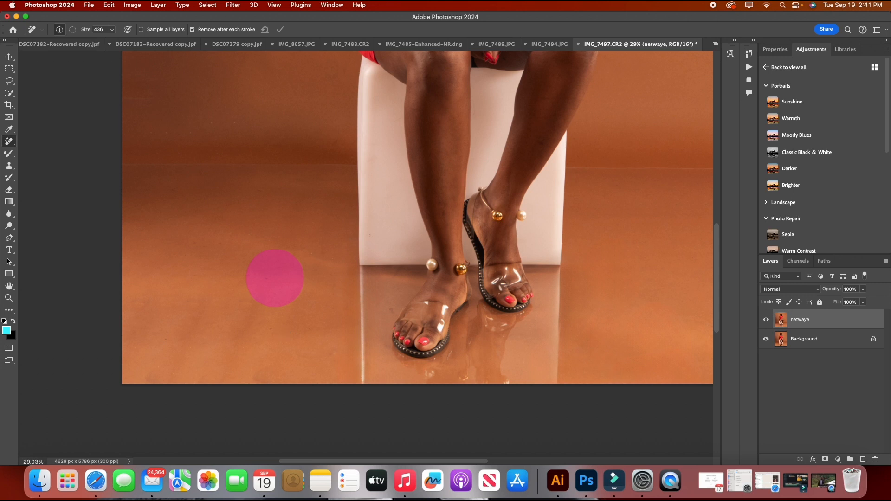
{"action": "left_click", "coordinate": [280, 341]}
{"action": "left_click_drag", "start_coordinate": [153, 327], "coordinate": [216, 330]}
Step: Even out the blotchy backdrop areas to the model's left, near the photo's left border, with the Remove Tool
{"action": "scroll", "coordinate": [206, 375], "scroll_direction": "up", "scroll_amount": 10}
{"action": "scroll", "coordinate": [213, 374], "scroll_direction": "down", "scroll_amount": 2}
{"action": "left_click_drag", "start_coordinate": [156, 197], "coordinate": [162, 205]}
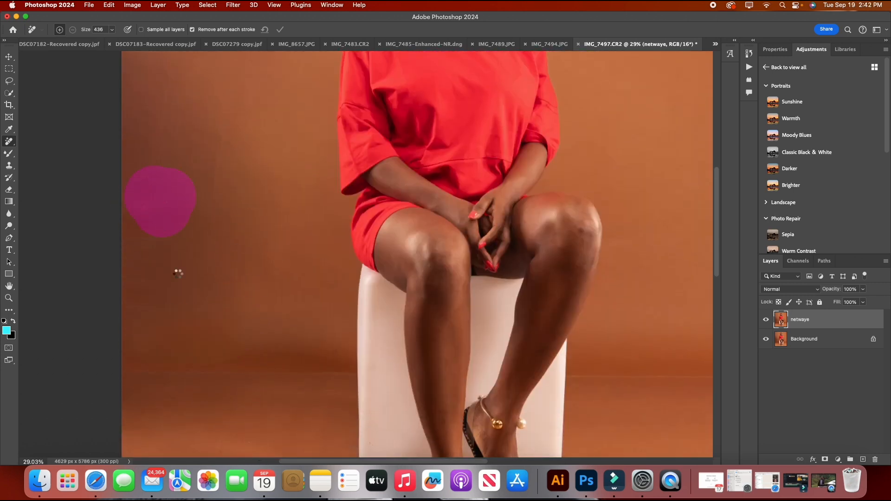
{"action": "left_click_drag", "start_coordinate": [224, 143], "coordinate": [222, 171]}
{"action": "left_click_drag", "start_coordinate": [166, 237], "coordinate": [133, 242]}
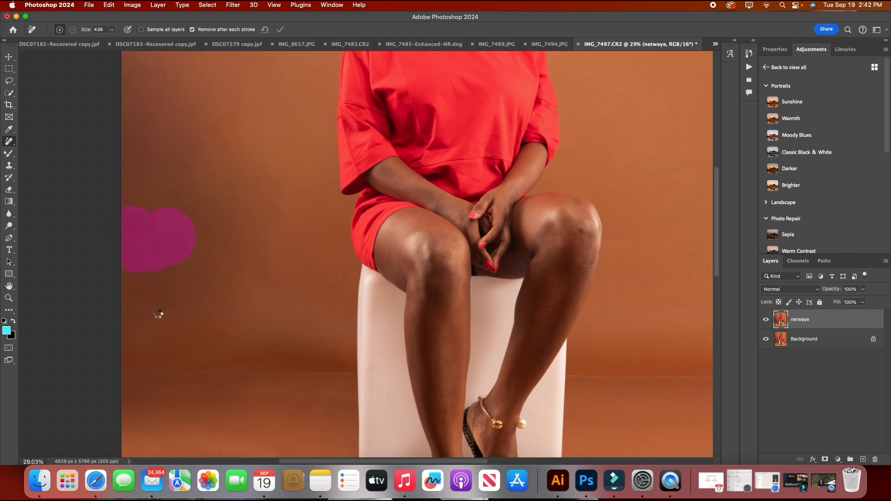
Step: Review the cleaned floor and backdrop across the whole photo for remaining blemishes
{"action": "scroll", "coordinate": [328, 244], "scroll_direction": "down", "scroll_amount": 5}
{"action": "scroll", "coordinate": [356, 247], "scroll_direction": "right", "scroll_amount": 6}
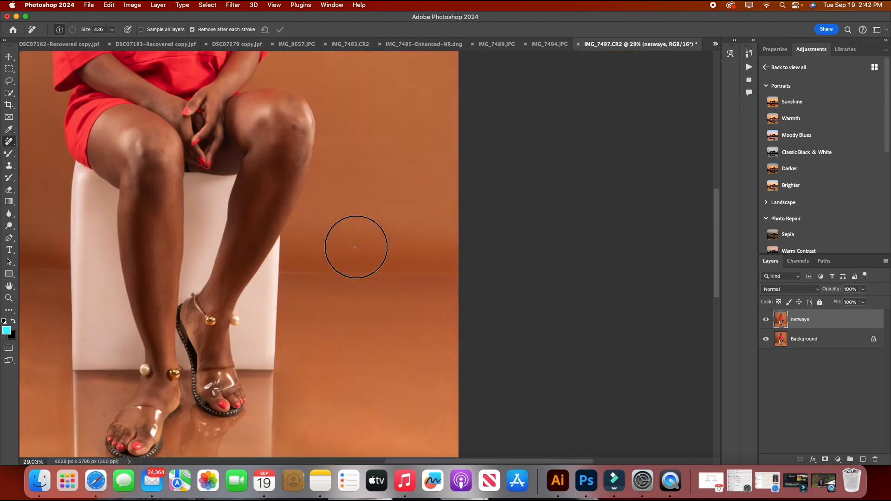
{"action": "scroll", "coordinate": [357, 247], "scroll_direction": "up", "scroll_amount": 8}
{"action": "key", "text": "z"}
{"action": "left_click_drag", "start_coordinate": [343, 219], "coordinate": [301, 299]}
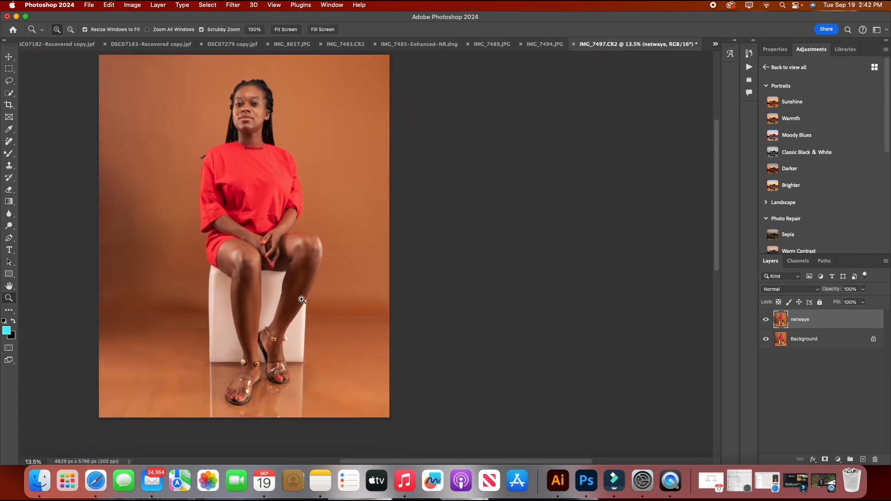
{"action": "left_click", "coordinate": [9, 141]}
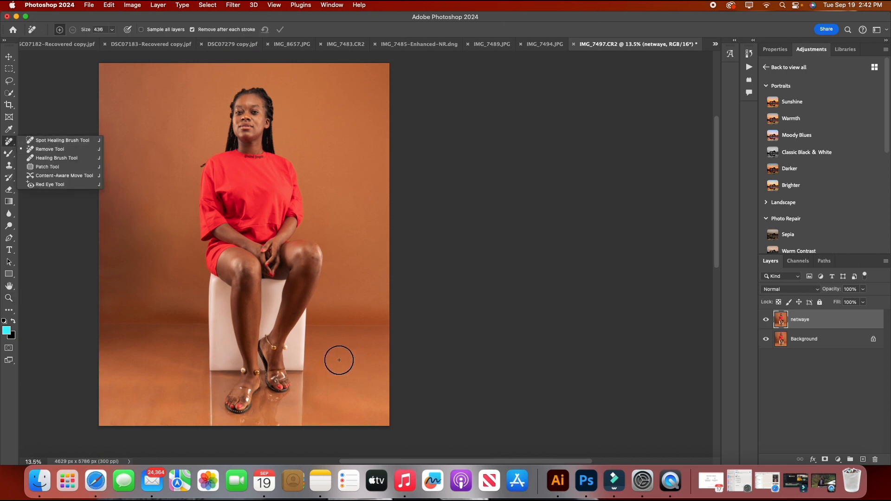
{"action": "scroll", "coordinate": [187, 350], "scroll_direction": "down", "scroll_amount": 3}
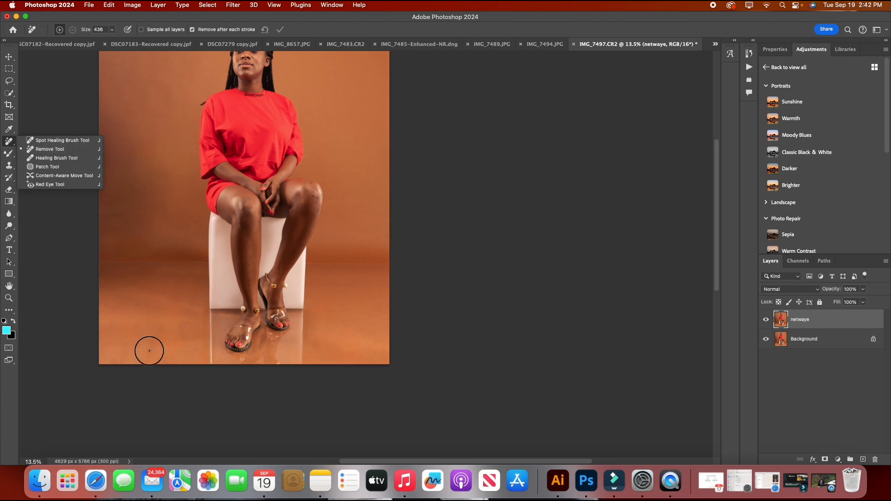
{"action": "scroll", "coordinate": [181, 349], "scroll_direction": "down", "scroll_amount": 1}
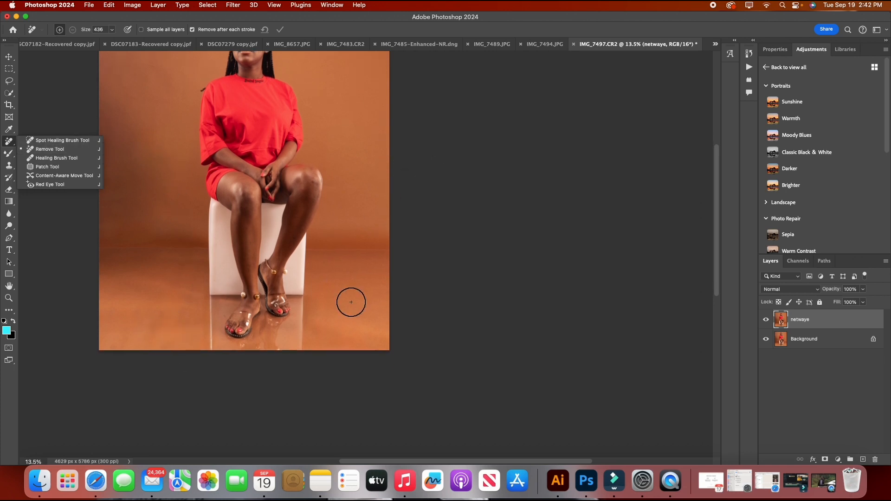
{"action": "scroll", "coordinate": [352, 302], "scroll_direction": "up", "scroll_amount": 3}
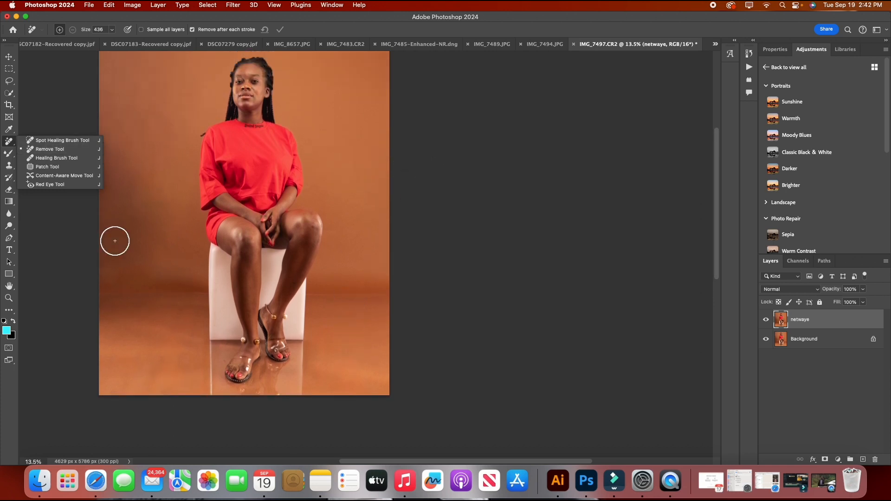
Step: Examine the right-hand knee and the backdrop beside it up close, along with the legs, seat and full figure
{"action": "left_click", "coordinate": [9, 298]}
{"action": "left_click_drag", "start_coordinate": [322, 225], "coordinate": [384, 252]}
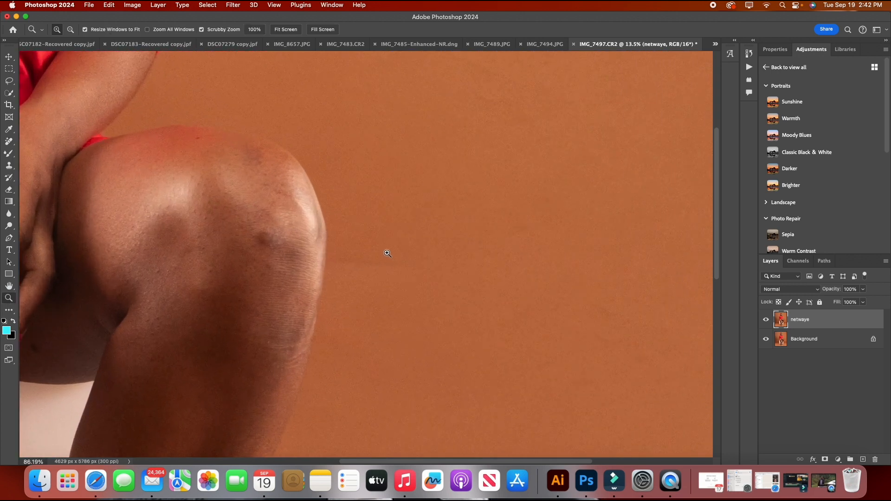
{"action": "scroll", "coordinate": [318, 275], "scroll_direction": "down", "scroll_amount": 1}
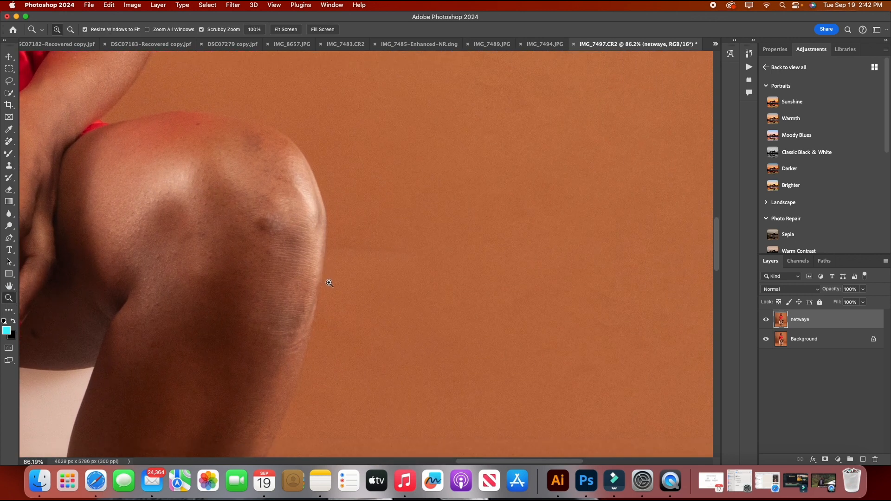
{"action": "scroll", "coordinate": [340, 290], "scroll_direction": "down", "scroll_amount": 1}
{"action": "scroll", "coordinate": [340, 290], "scroll_direction": "up", "scroll_amount": 5}
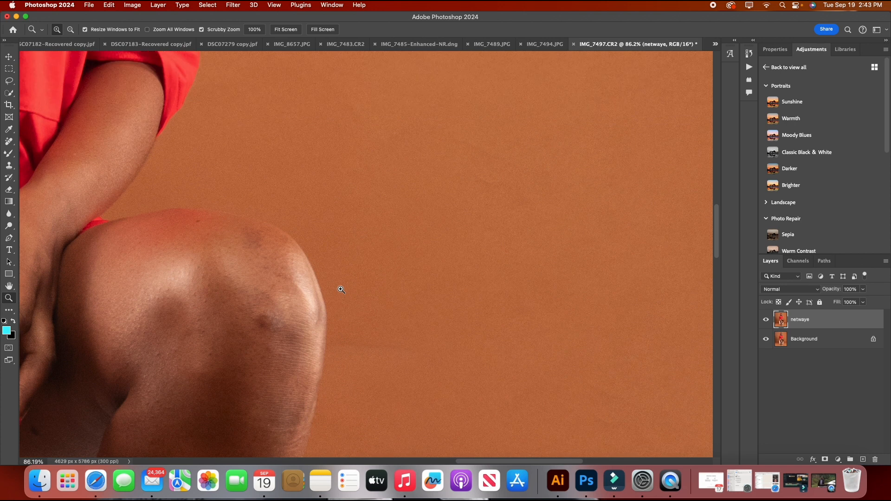
{"action": "scroll", "coordinate": [358, 269], "scroll_direction": "down", "scroll_amount": 3}
{"action": "left_click_drag", "start_coordinate": [411, 249], "coordinate": [373, 260]}
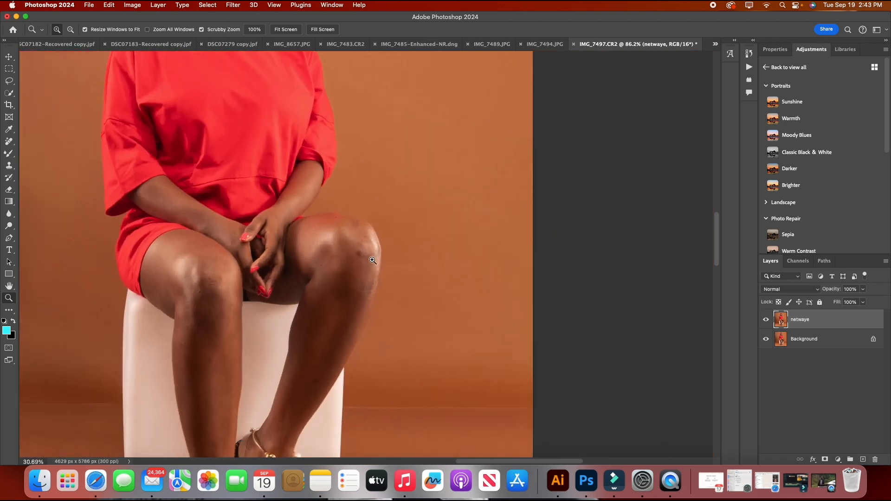
{"action": "scroll", "coordinate": [372, 261], "scroll_direction": "up", "scroll_amount": 5}
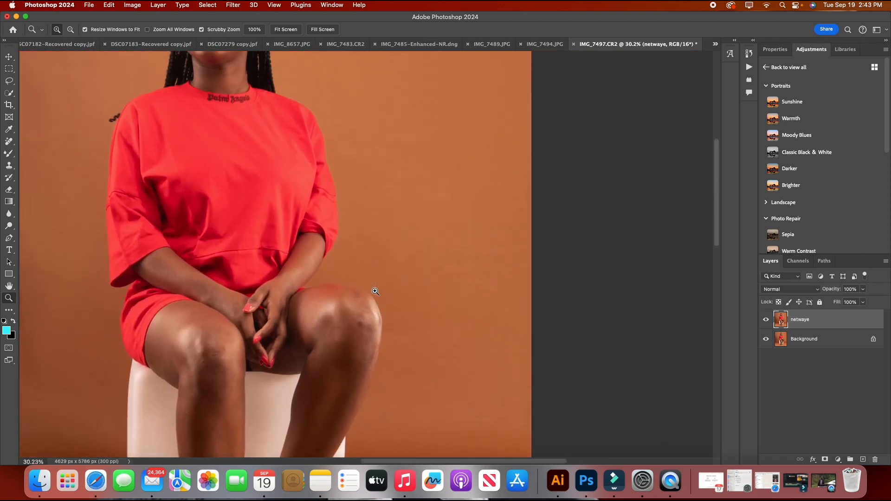
{"action": "scroll", "coordinate": [364, 279], "scroll_direction": "down", "scroll_amount": 3}
{"action": "scroll", "coordinate": [153, 319], "scroll_direction": "down", "scroll_amount": 3}
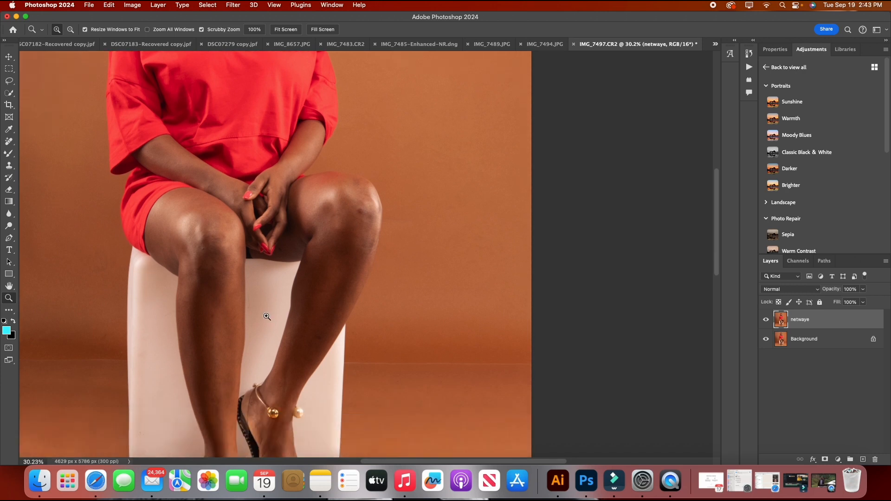
{"action": "scroll", "coordinate": [266, 316], "scroll_direction": "down", "scroll_amount": 3}
{"action": "scroll", "coordinate": [388, 258], "scroll_direction": "down", "scroll_amount": 1}
{"action": "left_click_drag", "start_coordinate": [388, 259], "coordinate": [334, 286]}
{"action": "scroll", "coordinate": [335, 287], "scroll_direction": "up", "scroll_amount": 2}
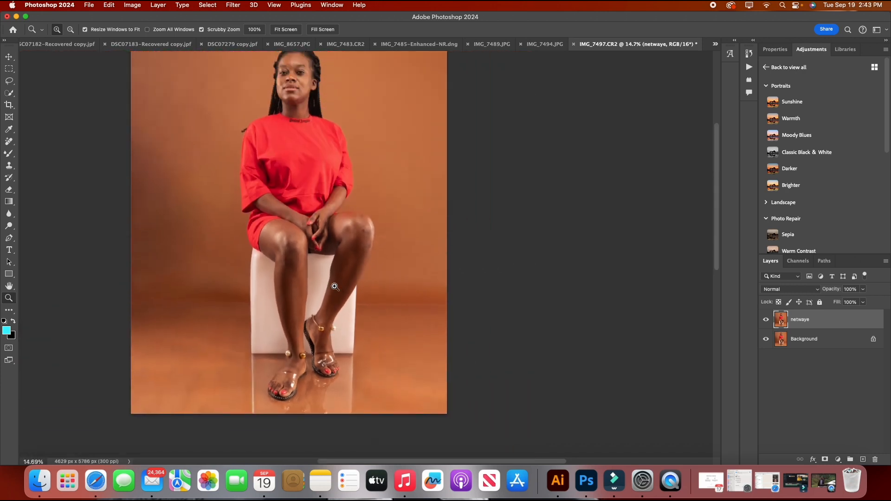
{"action": "scroll", "coordinate": [334, 287], "scroll_direction": "up", "scroll_amount": 1}
{"action": "scroll", "coordinate": [335, 287], "scroll_direction": "up", "scroll_amount": 1}
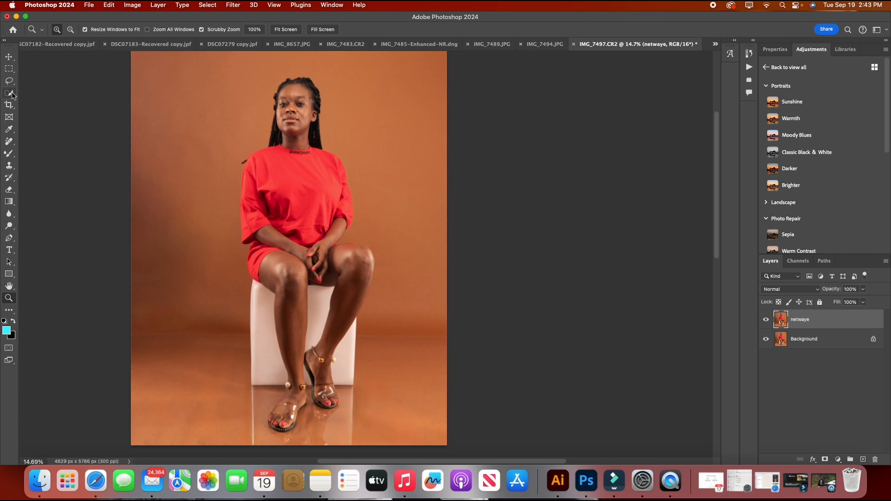
Step: Select the model automatically with Select Subject from the Quick Selection Tool
{"action": "key", "text": "w"}
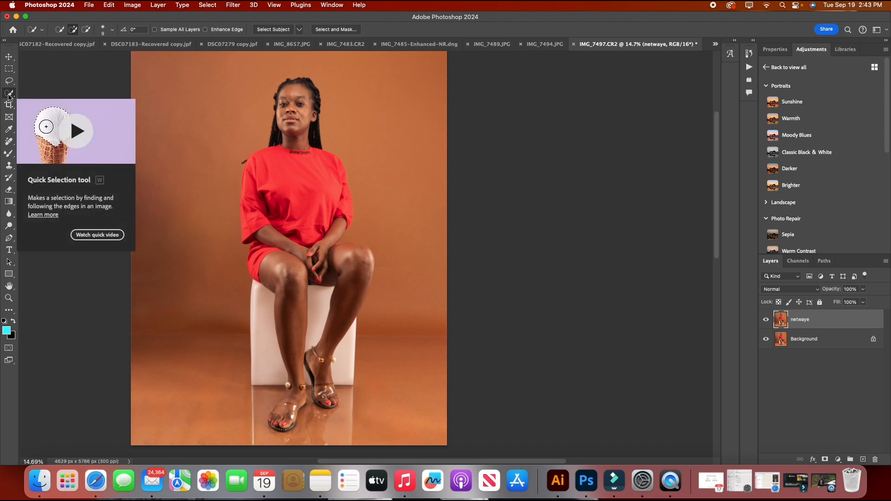
{"action": "right_click", "coordinate": [12, 94]}
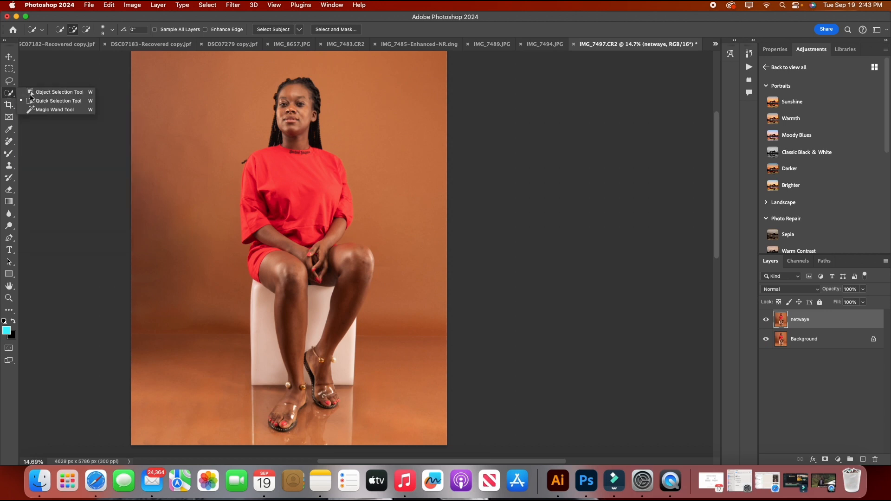
{"action": "left_click", "coordinate": [51, 102]}
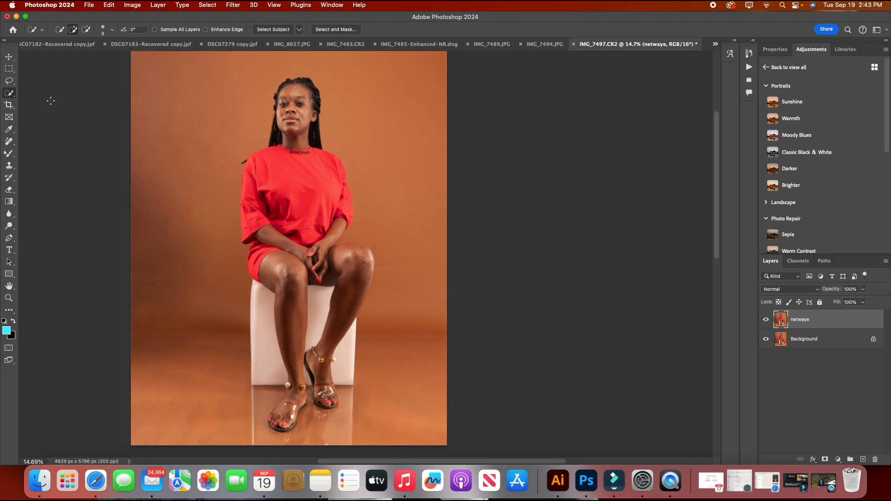
{"action": "left_click", "coordinate": [278, 29]}
Step: Inspect the selection outline around the feet, knee, arm and hair for accuracy
{"action": "scroll", "coordinate": [346, 239], "scroll_direction": "down", "scroll_amount": 3}
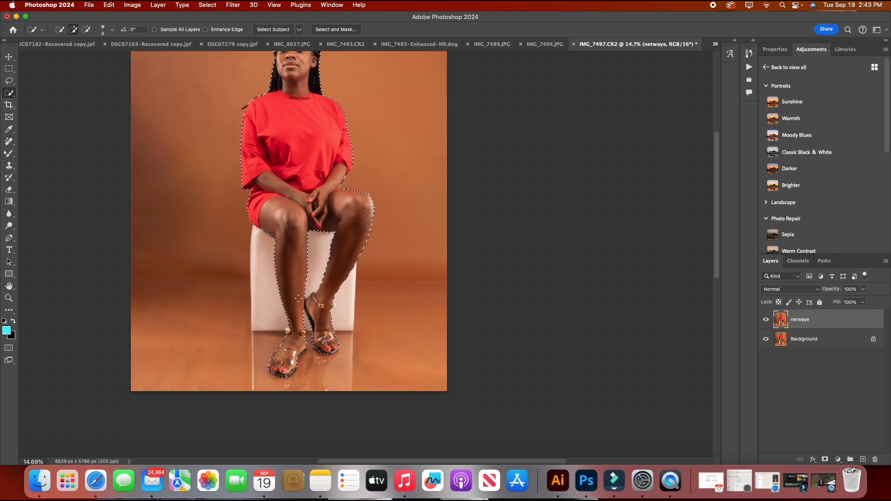
{"action": "scroll", "coordinate": [298, 299], "scroll_direction": "up", "scroll_amount": 1}
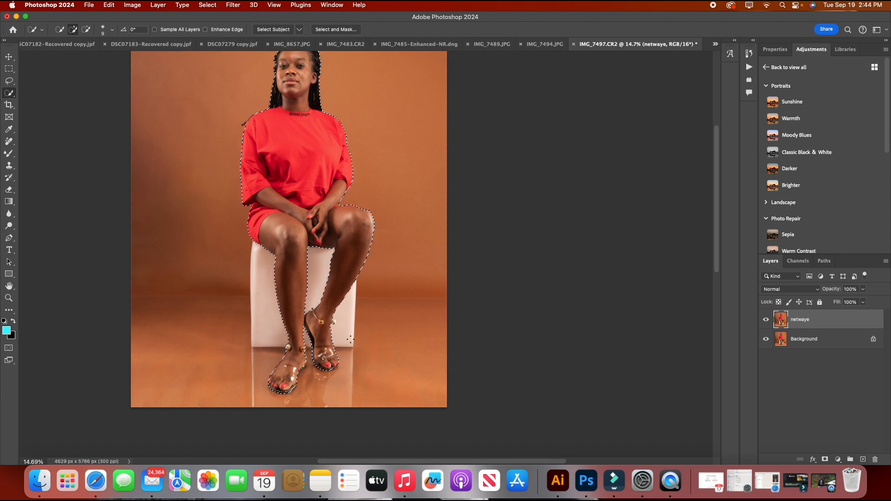
{"action": "left_click", "coordinate": [9, 299]}
{"action": "left_click_drag", "start_coordinate": [364, 259], "coordinate": [373, 307]}
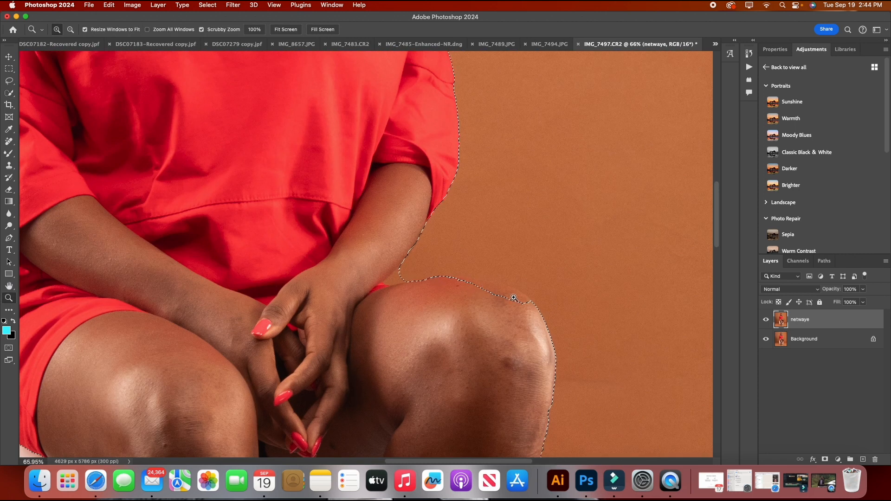
{"action": "scroll", "coordinate": [257, 334], "scroll_direction": "up", "scroll_amount": 5}
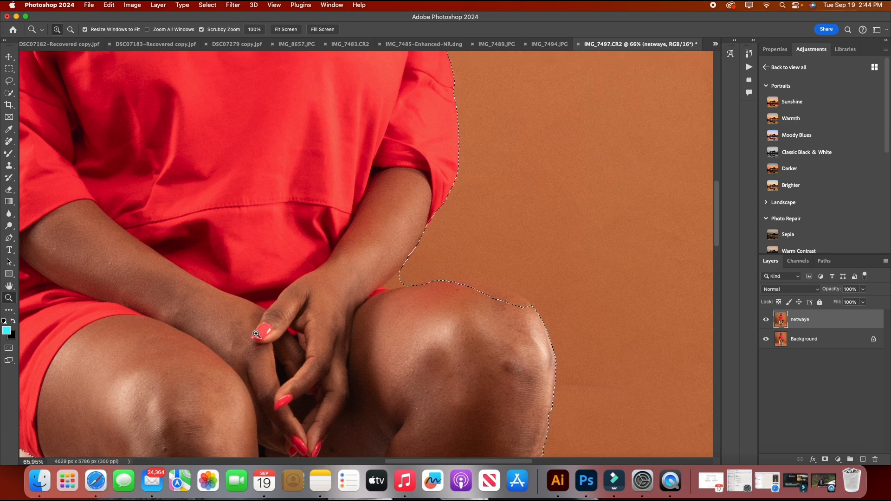
{"action": "scroll", "coordinate": [257, 334], "scroll_direction": "up", "scroll_amount": 9}
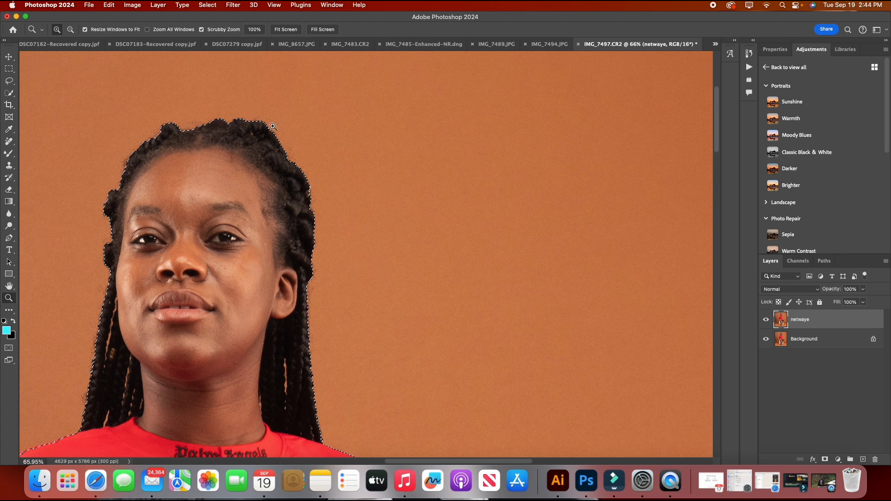
Step: Set the Quick Selection brush size to 17 px and extend the selection over the hair edge along the left-hand side of the head
{"action": "scroll", "coordinate": [103, 394], "scroll_direction": "down", "scroll_amount": 1}
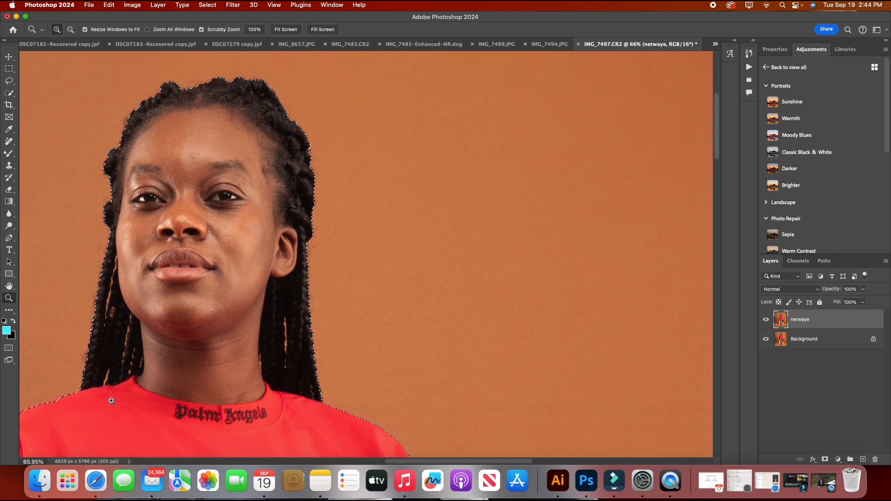
{"action": "left_click", "coordinate": [9, 93]}
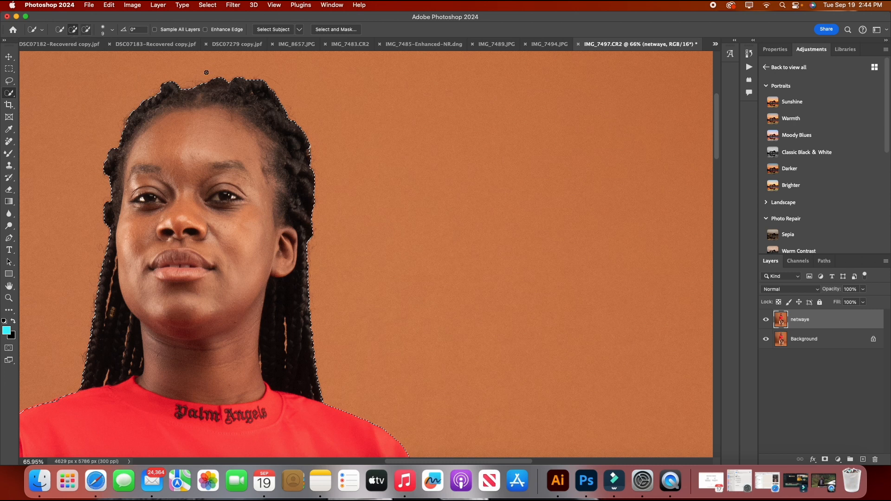
{"action": "right_click", "coordinate": [208, 130]}
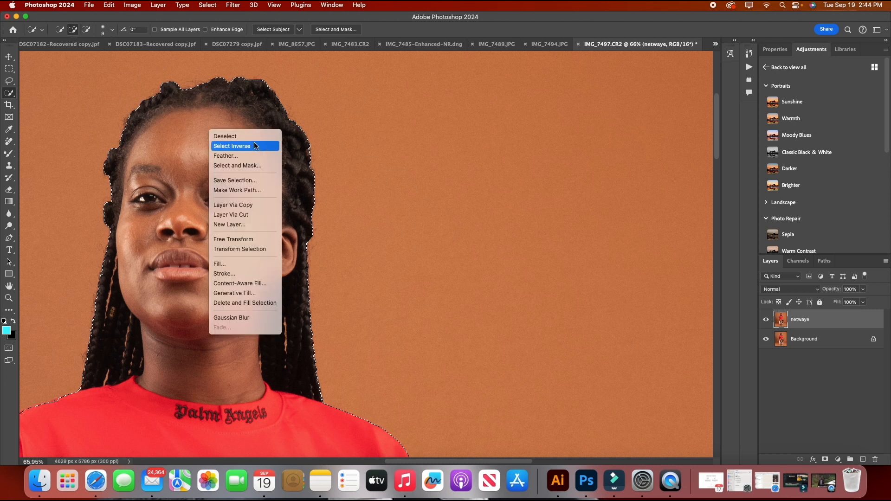
{"action": "left_click", "coordinate": [106, 29]}
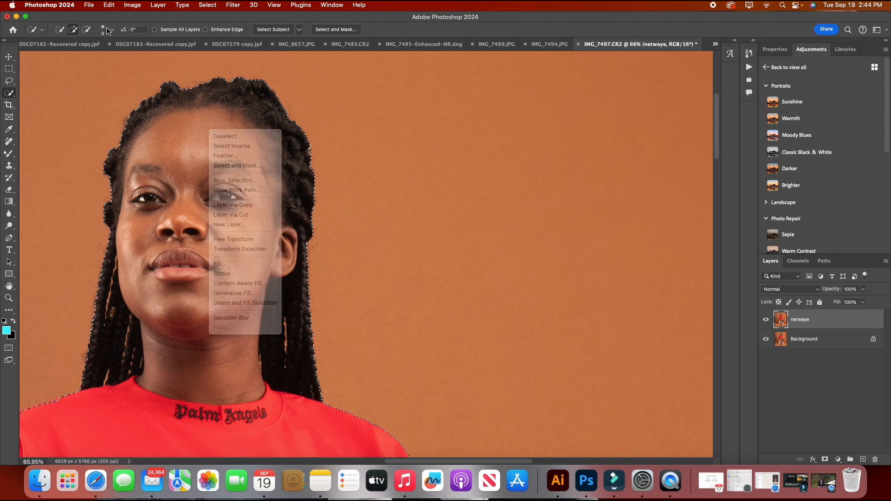
{"action": "left_click", "coordinate": [112, 29]}
{"action": "left_click_drag", "start_coordinate": [64, 55], "coordinate": [67, 55]}
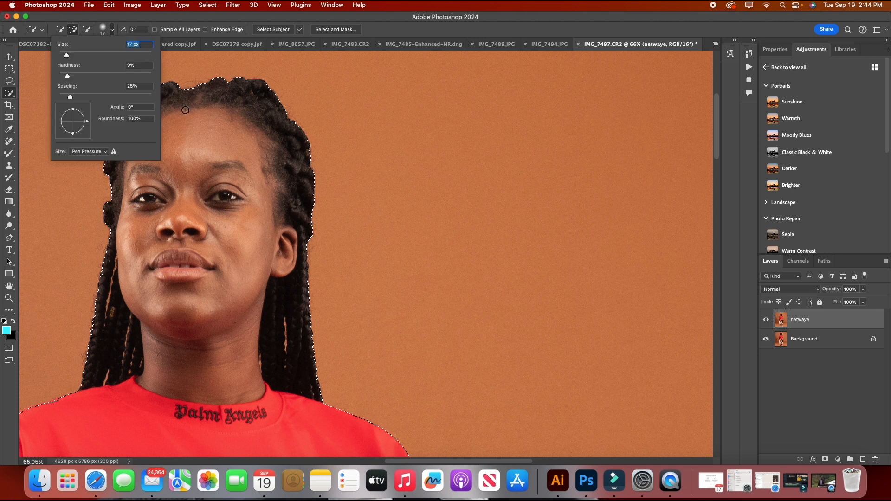
{"action": "left_click", "coordinate": [182, 93]}
{"action": "mouse_move", "coordinate": [150, 100]}
{"action": "left_mouse_down"}
{"action": "mouse_move", "coordinate": [157, 101]}
{"action": "mouse_move", "coordinate": [127, 117]}
{"action": "left_mouse_up"}
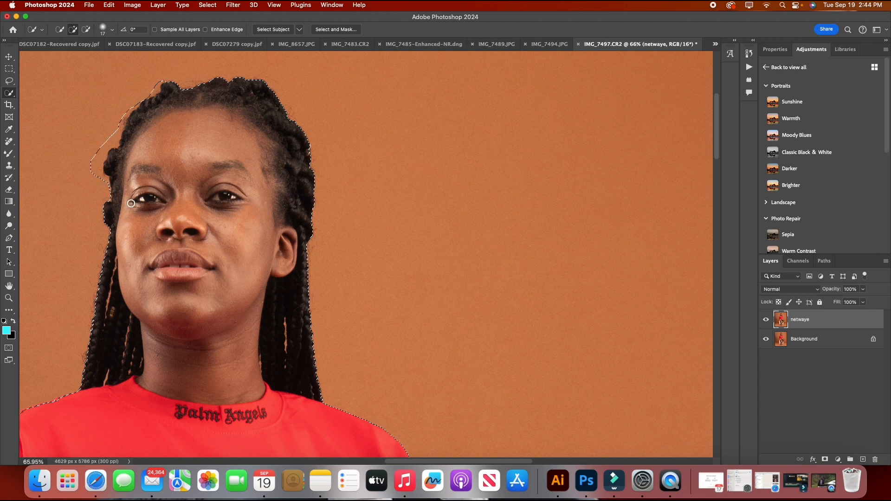
{"action": "mouse_move", "coordinate": [107, 205]}
{"action": "left_mouse_down"}
{"action": "mouse_move", "coordinate": [110, 125]}
{"action": "mouse_move", "coordinate": [95, 220]}
{"action": "left_mouse_up"}
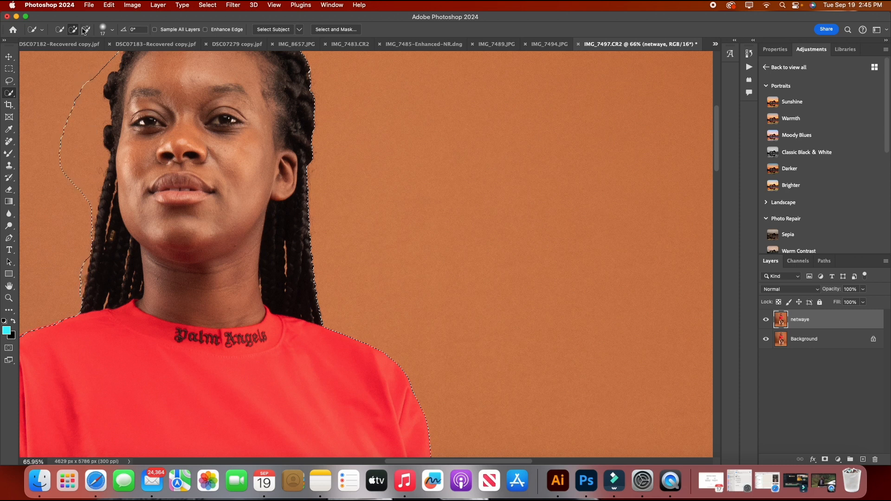
Step: Subtract the excess backdrop beside the left-hand braids from the selection
{"action": "mouse_move", "coordinate": [104, 87]}
{"action": "left_mouse_down"}
{"action": "mouse_move", "coordinate": [95, 88]}
{"action": "mouse_move", "coordinate": [93, 113]}
{"action": "left_mouse_up"}
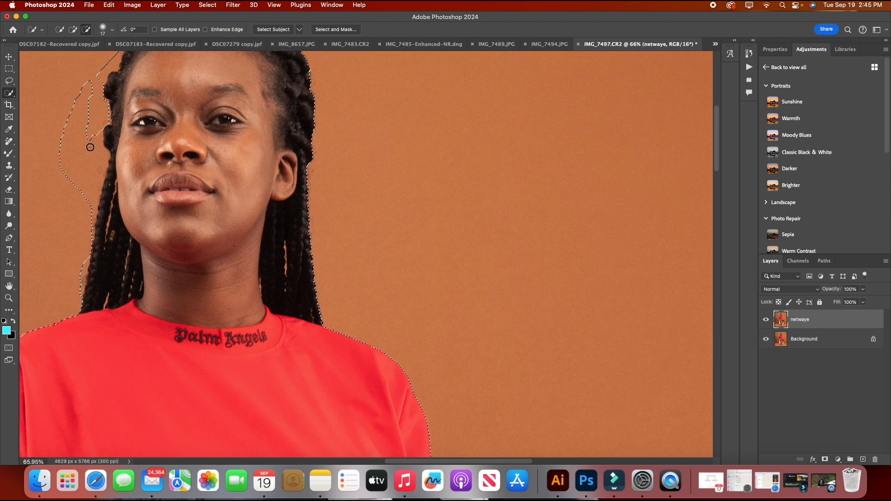
{"action": "mouse_move", "coordinate": [90, 147]}
{"action": "left_mouse_down"}
{"action": "mouse_move", "coordinate": [88, 212]}
{"action": "mouse_move", "coordinate": [72, 125]}
{"action": "mouse_move", "coordinate": [82, 86]}
{"action": "left_mouse_up"}
{"action": "scroll", "coordinate": [114, 130], "scroll_direction": "up", "scroll_amount": 3}
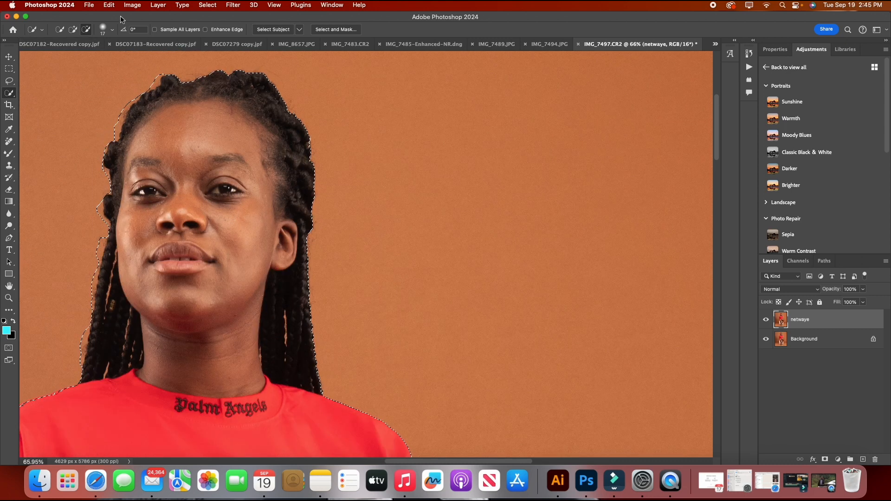
Step: Add the outer edge of the right-hand braids and the adjoining shoulder to the selection
{"action": "left_click", "coordinate": [73, 30]}
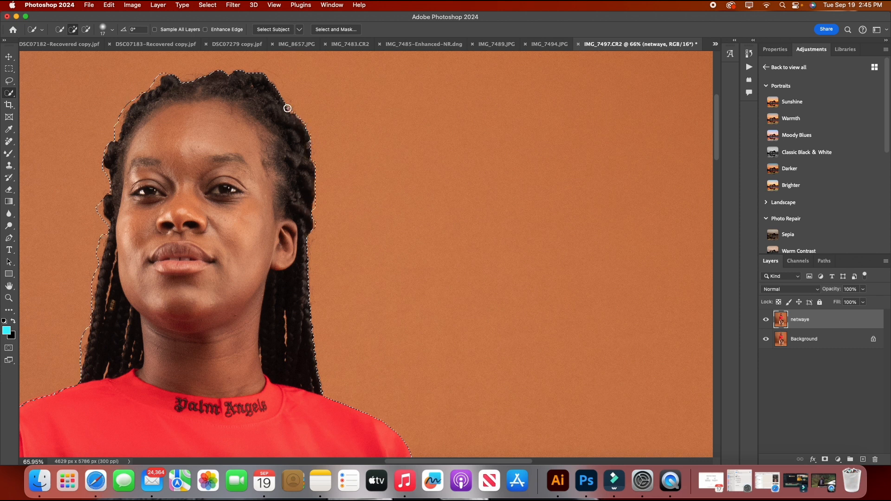
{"action": "scroll", "coordinate": [325, 228], "scroll_direction": "down", "scroll_amount": 3}
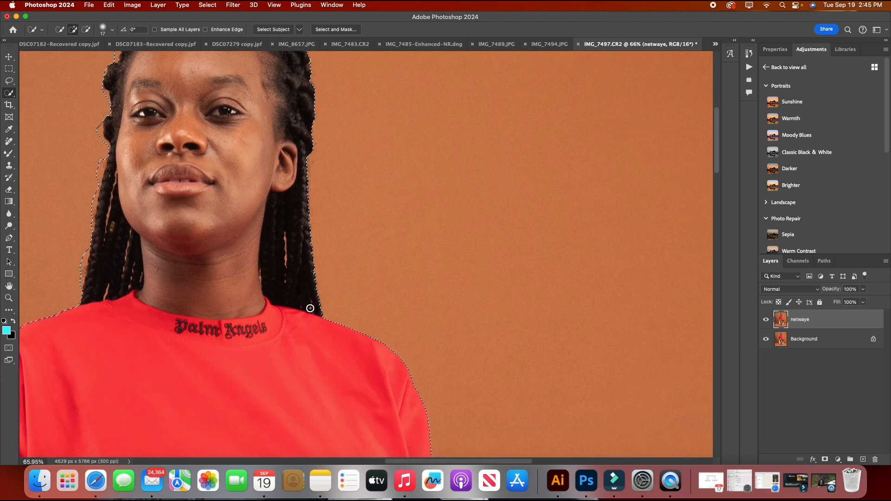
{"action": "scroll", "coordinate": [310, 308], "scroll_direction": "down", "scroll_amount": 3}
{"action": "left_click_drag", "start_coordinate": [319, 229], "coordinate": [312, 200]}
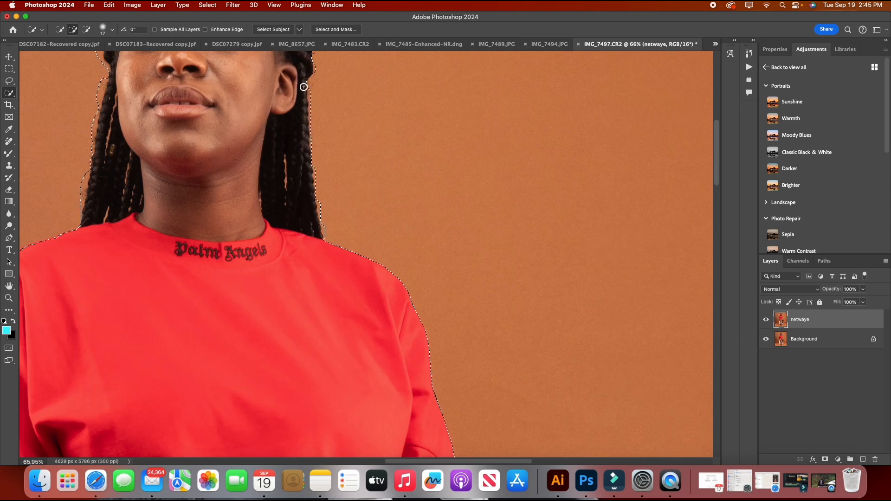
{"action": "scroll", "coordinate": [352, 255], "scroll_direction": "down", "scroll_amount": 2}
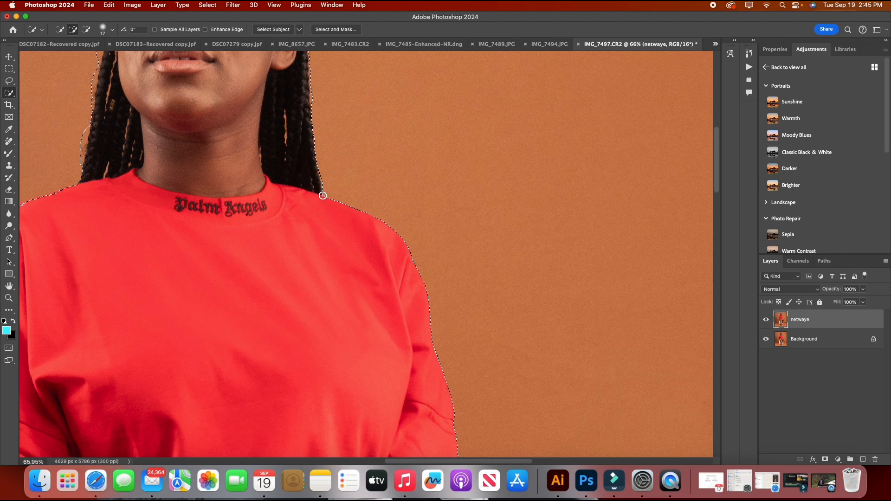
{"action": "mouse_move", "coordinate": [324, 196]}
{"action": "left_mouse_down"}
{"action": "mouse_move", "coordinate": [387, 229]}
{"action": "mouse_move", "coordinate": [404, 251]}
{"action": "mouse_move", "coordinate": [404, 312]}
{"action": "left_mouse_up"}
Step: Extend the selection along the sleeve, forearm and top of the right-hand knee
{"action": "scroll", "coordinate": [418, 315], "scroll_direction": "down", "scroll_amount": 3}
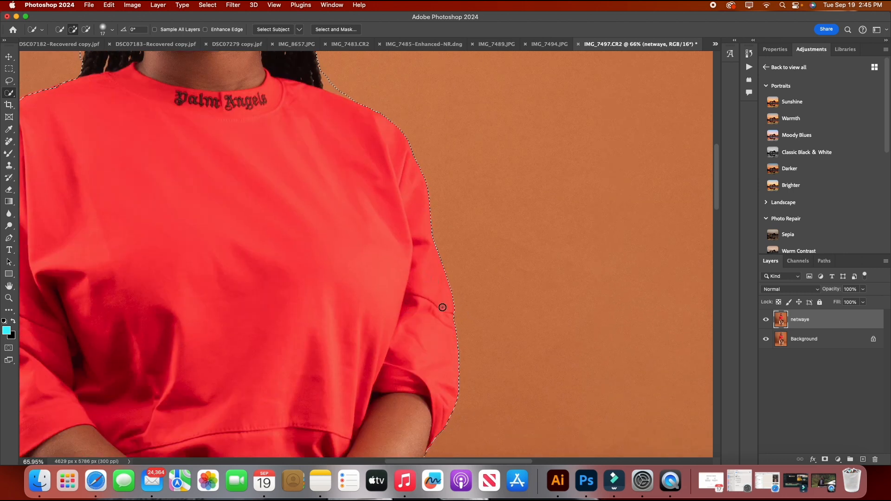
{"action": "scroll", "coordinate": [469, 318], "scroll_direction": "down", "scroll_amount": 5}
{"action": "scroll", "coordinate": [434, 319], "scroll_direction": "down", "scroll_amount": 1}
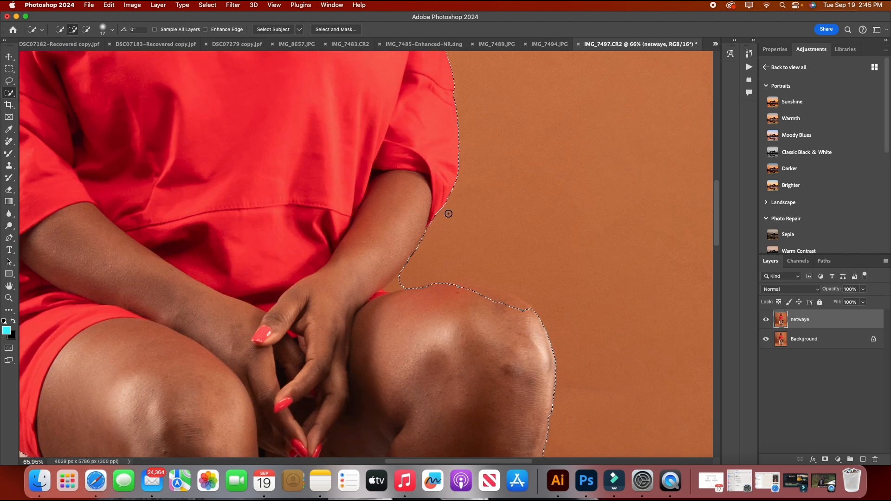
{"action": "mouse_move", "coordinate": [428, 225]}
{"action": "left_mouse_down"}
{"action": "mouse_move", "coordinate": [366, 285]}
{"action": "mouse_move", "coordinate": [463, 305]}
{"action": "mouse_move", "coordinate": [450, 287]}
{"action": "mouse_move", "coordinate": [523, 312]}
{"action": "left_mouse_up"}
Step: Subtract the backdrop between the forearm and right-hand knee, and add the knee's upper edge back to the selection
{"action": "key", "text": "alt"}
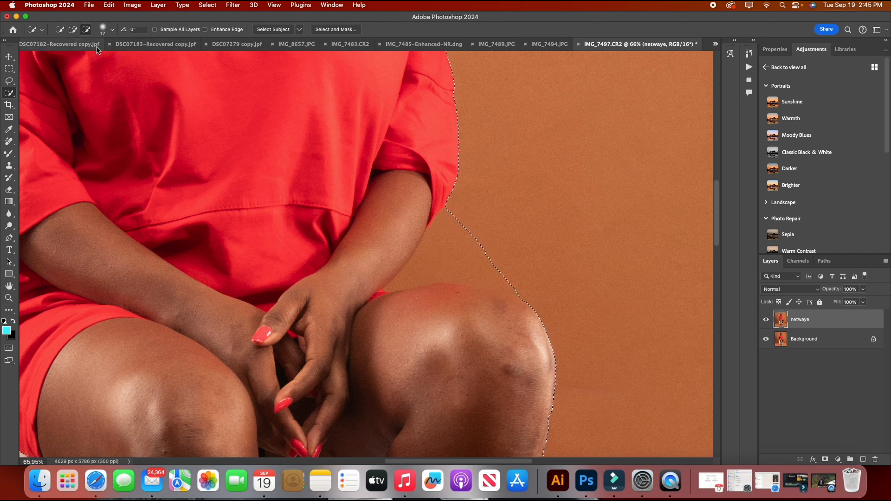
{"action": "mouse_move", "coordinate": [442, 232]}
{"action": "left_mouse_down"}
{"action": "mouse_move", "coordinate": [426, 272]}
{"action": "mouse_move", "coordinate": [535, 278]}
{"action": "left_mouse_up"}
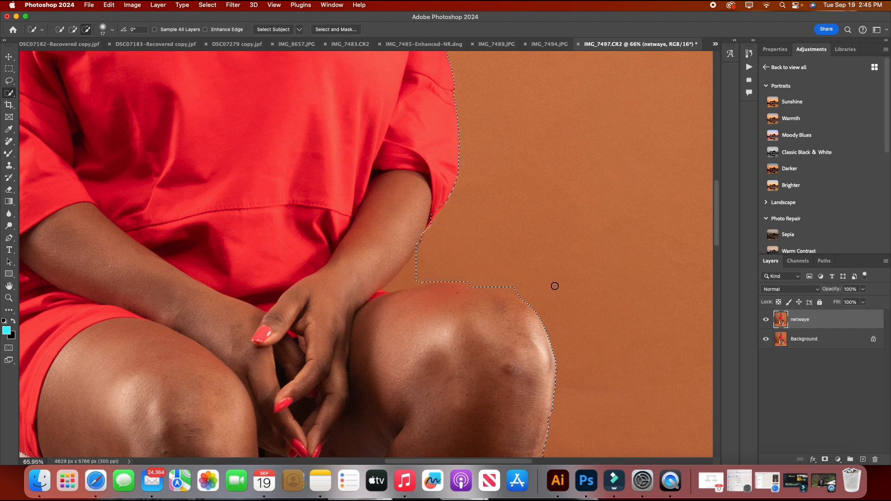
{"action": "left_click", "coordinate": [73, 29]}
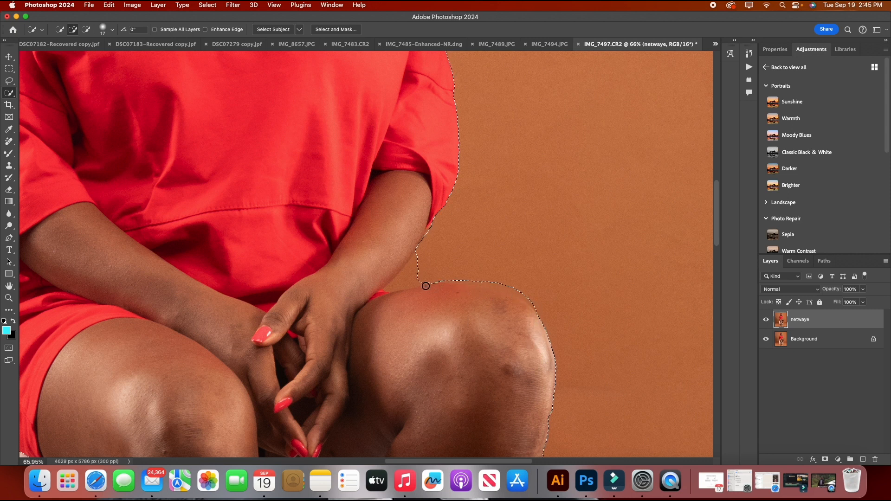
Step: Add the outer edge of the right-hand knee and upper shin to the selection
{"action": "scroll", "coordinate": [482, 331], "scroll_direction": "down", "scroll_amount": 4}
{"action": "scroll", "coordinate": [486, 334], "scroll_direction": "down", "scroll_amount": 3}
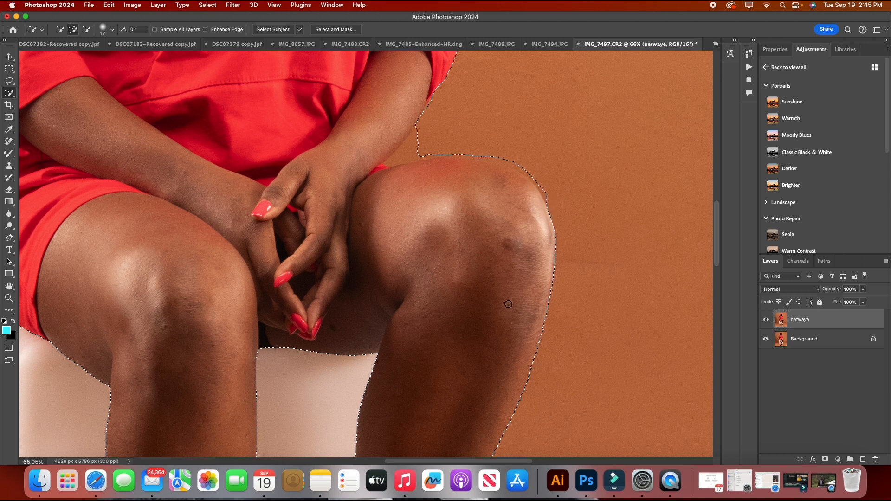
{"action": "scroll", "coordinate": [512, 287], "scroll_direction": "down", "scroll_amount": 4}
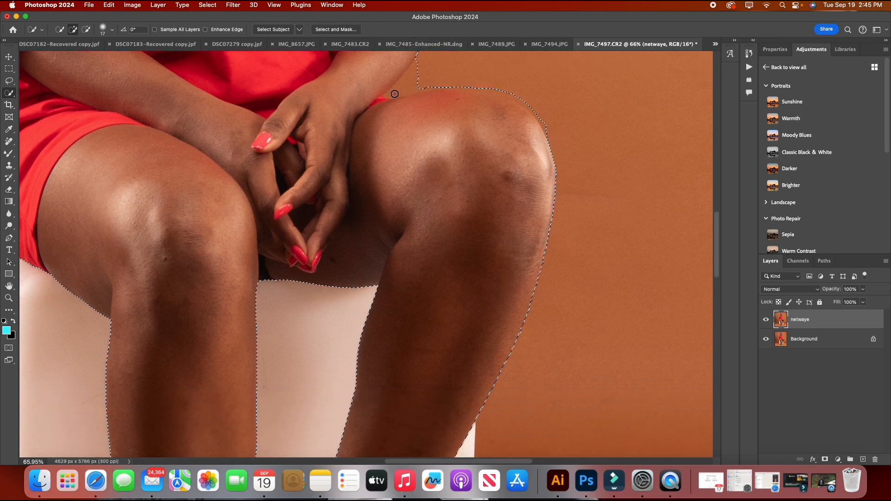
{"action": "scroll", "coordinate": [535, 322], "scroll_direction": "down", "scroll_amount": 2}
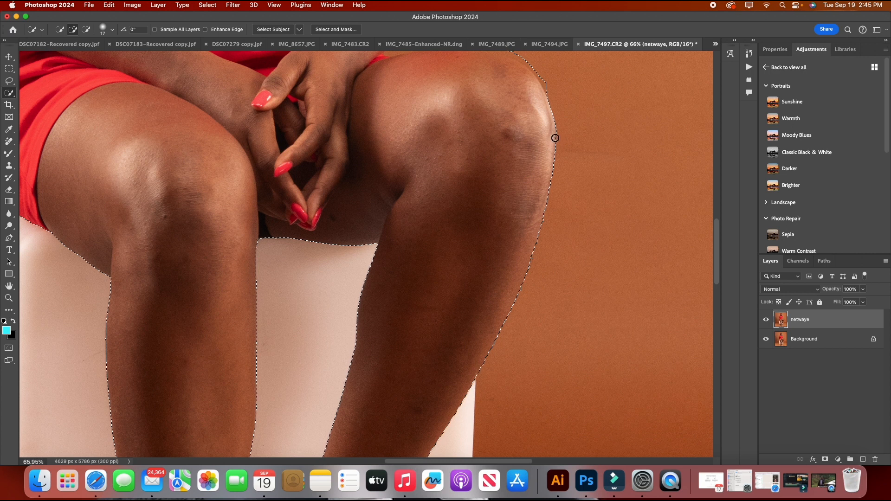
{"action": "left_click_drag", "start_coordinate": [551, 138], "coordinate": [547, 206]}
{"action": "left_click_drag", "start_coordinate": [526, 245], "coordinate": [508, 291]}
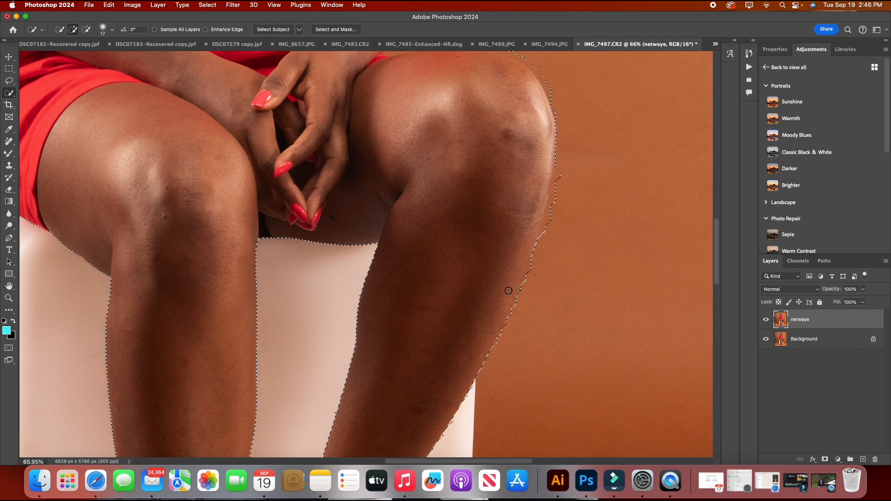
{"action": "left_click_drag", "start_coordinate": [532, 246], "coordinate": [522, 264]}
Step: Add the white seat to the right of the legs and between them to the selection
{"action": "scroll", "coordinate": [498, 278], "scroll_direction": "down", "scroll_amount": 5}
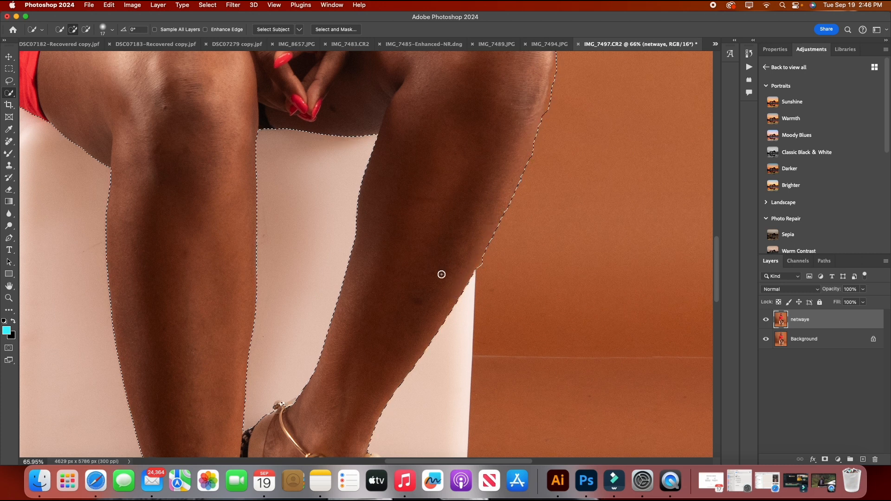
{"action": "scroll", "coordinate": [440, 269], "scroll_direction": "down", "scroll_amount": 8}
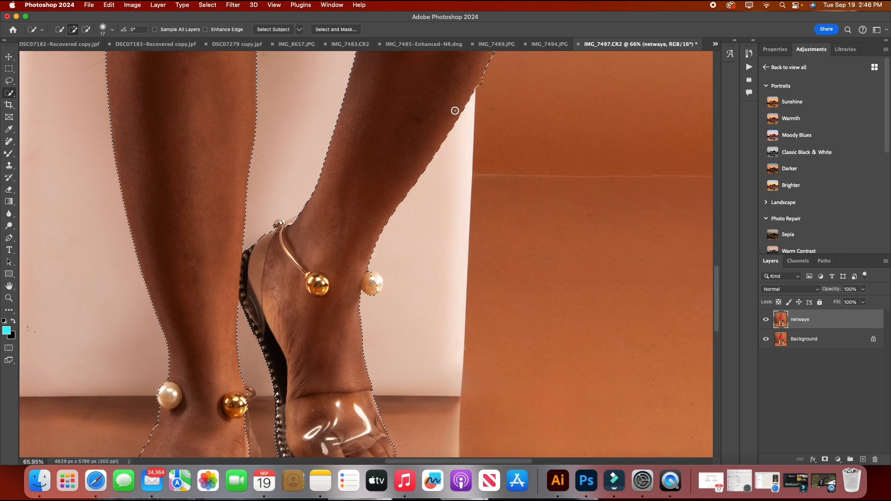
{"action": "left_click_drag", "start_coordinate": [454, 110], "coordinate": [446, 217]}
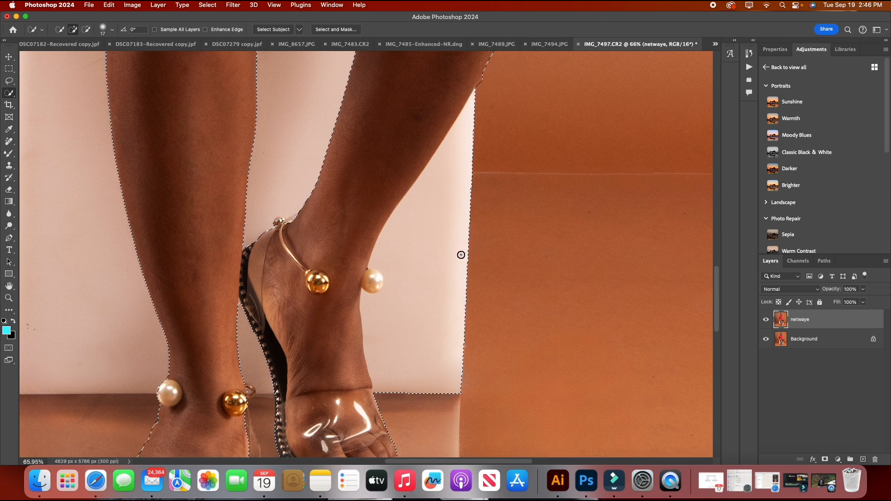
{"action": "scroll", "coordinate": [427, 294], "scroll_direction": "up", "scroll_amount": 6}
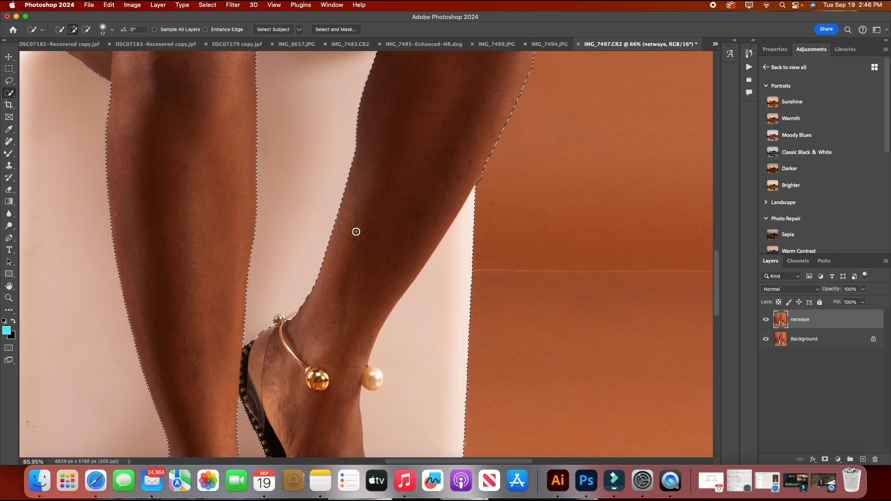
{"action": "scroll", "coordinate": [354, 230], "scroll_direction": "up", "scroll_amount": 3}
{"action": "left_click_drag", "start_coordinate": [319, 264], "coordinate": [261, 308], "text": "alt"}
Step: Add the seat's floor reflection around both feet to the selection, out to the reflection's left-hand edge
{"action": "scroll", "coordinate": [261, 308], "scroll_direction": "down", "scroll_amount": 3}
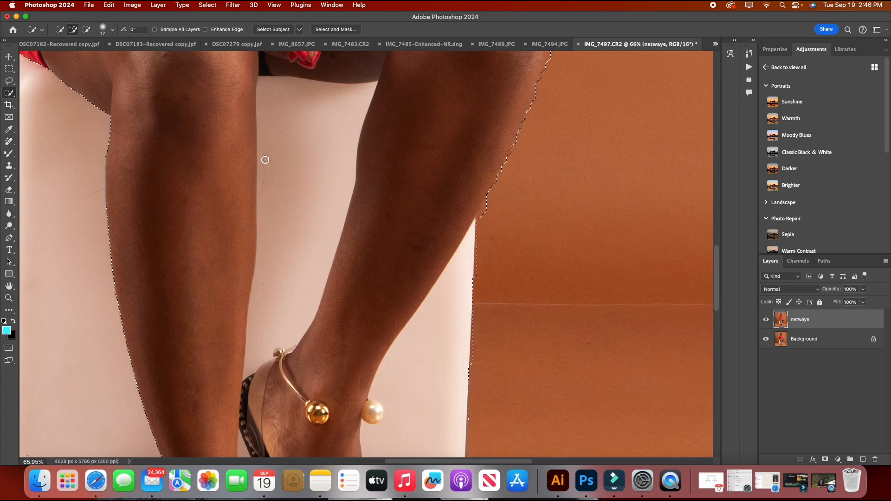
{"action": "scroll", "coordinate": [307, 315], "scroll_direction": "down", "scroll_amount": 12}
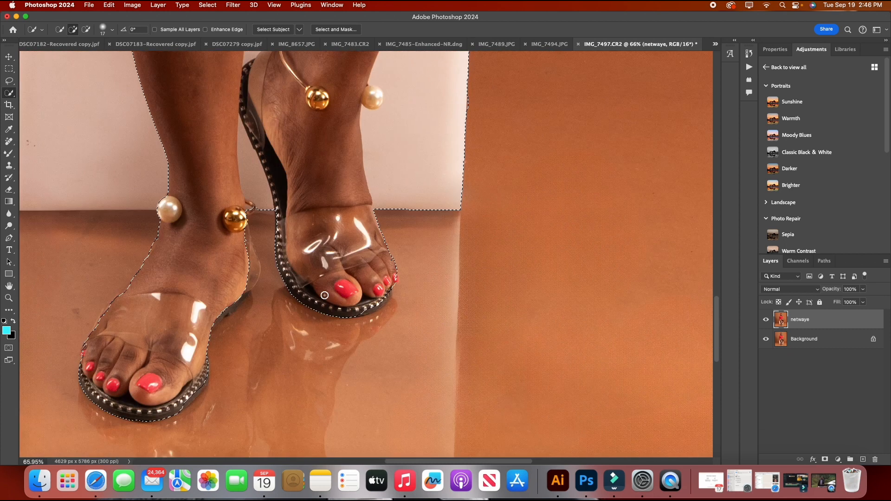
{"action": "left_click_drag", "start_coordinate": [268, 233], "coordinate": [330, 425]}
{"action": "scroll", "coordinate": [336, 298], "scroll_direction": "down", "scroll_amount": 5}
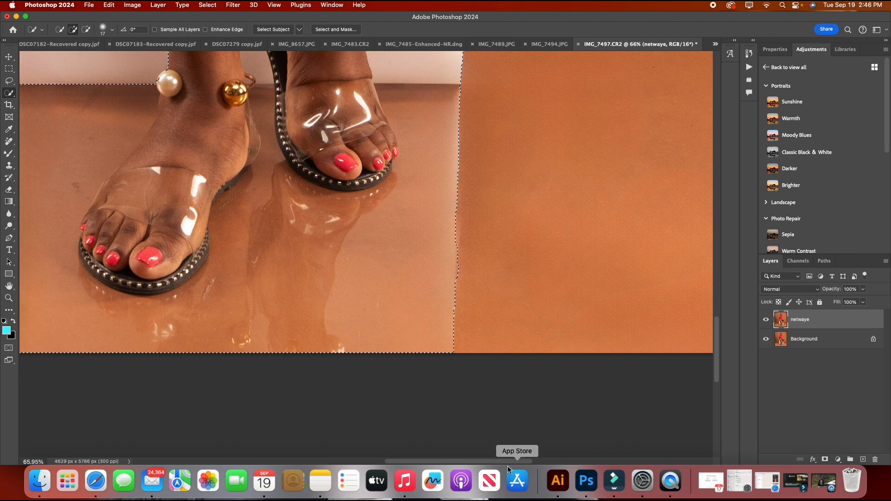
{"action": "scroll", "coordinate": [364, 411], "scroll_direction": "left", "scroll_amount": 9}
{"action": "scroll", "coordinate": [286, 274], "scroll_direction": "up", "scroll_amount": 2}
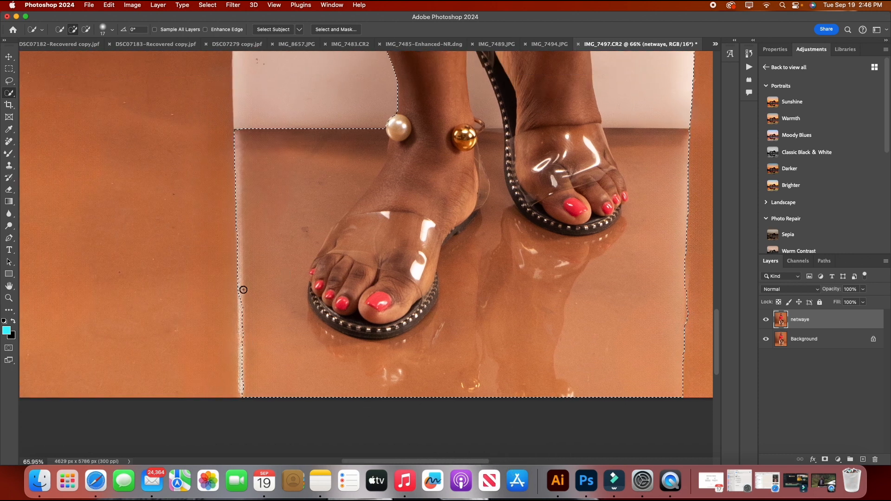
{"action": "left_click_drag", "start_coordinate": [243, 288], "coordinate": [240, 324]}
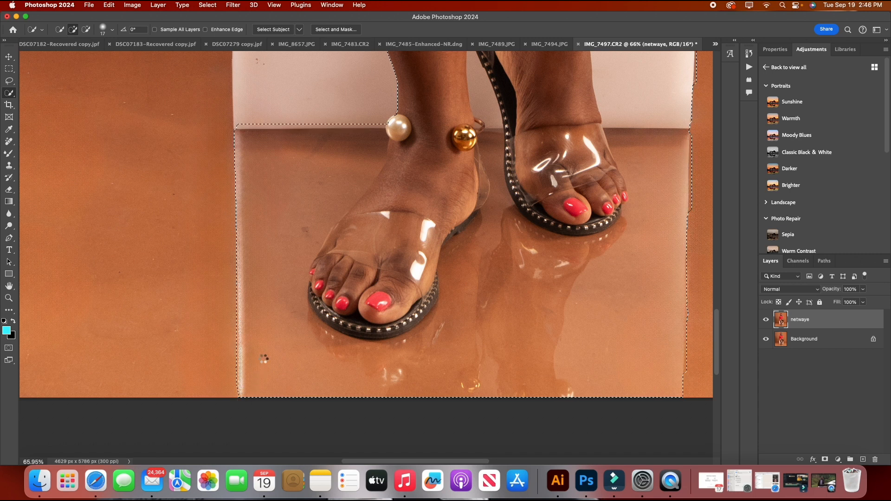
Step: Add the white seat to the left of the legs to the selection
{"action": "scroll", "coordinate": [310, 199], "scroll_direction": "up", "scroll_amount": 15}
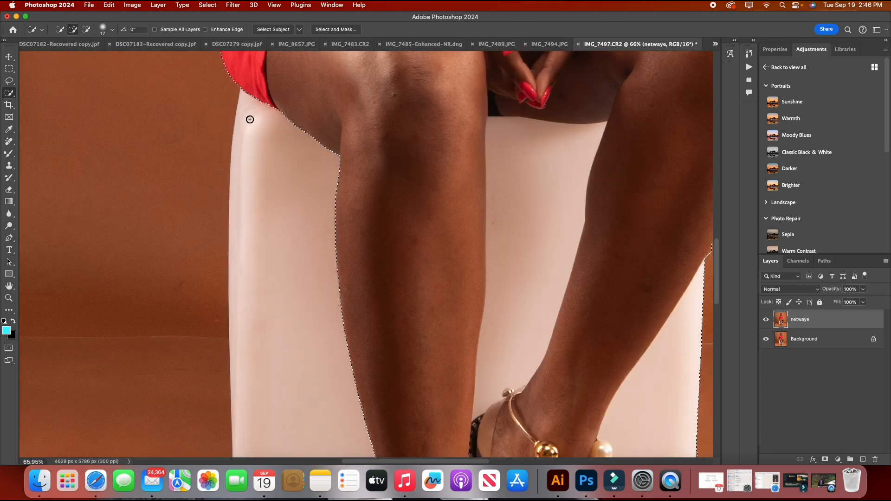
{"action": "left_click_drag", "start_coordinate": [259, 151], "coordinate": [280, 290]}
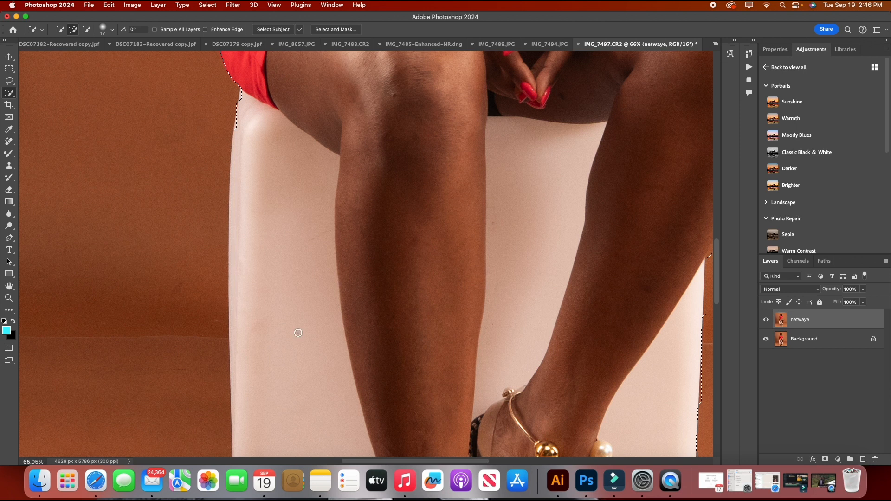
{"action": "scroll", "coordinate": [297, 332], "scroll_direction": "down", "scroll_amount": 4}
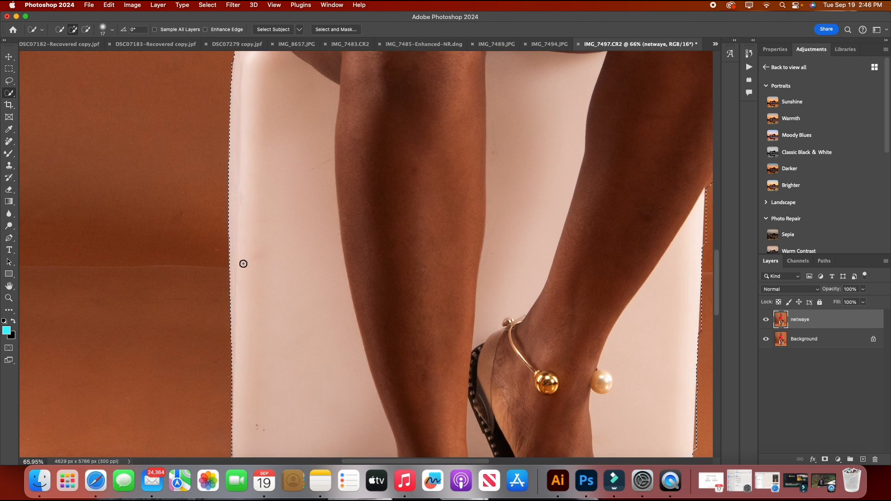
{"action": "scroll", "coordinate": [262, 278], "scroll_direction": "up", "scroll_amount": 10}
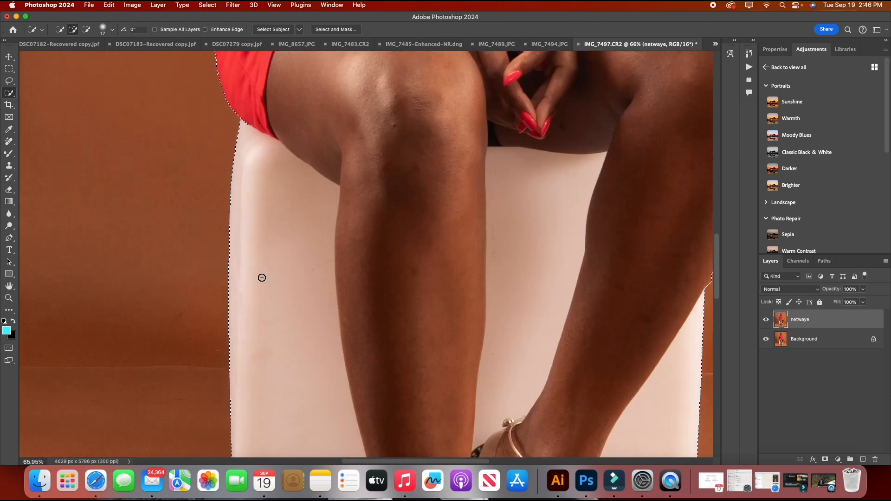
Step: Add the seat's left-hand side and the outer edge of the red shorts to the selection
{"action": "left_click_drag", "start_coordinate": [260, 247], "coordinate": [258, 275]}
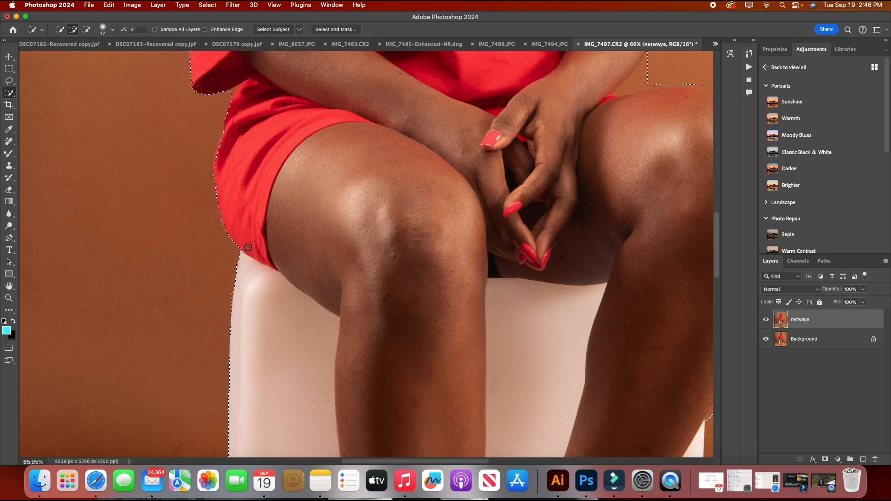
{"action": "scroll", "coordinate": [264, 251], "scroll_direction": "up", "scroll_amount": 4}
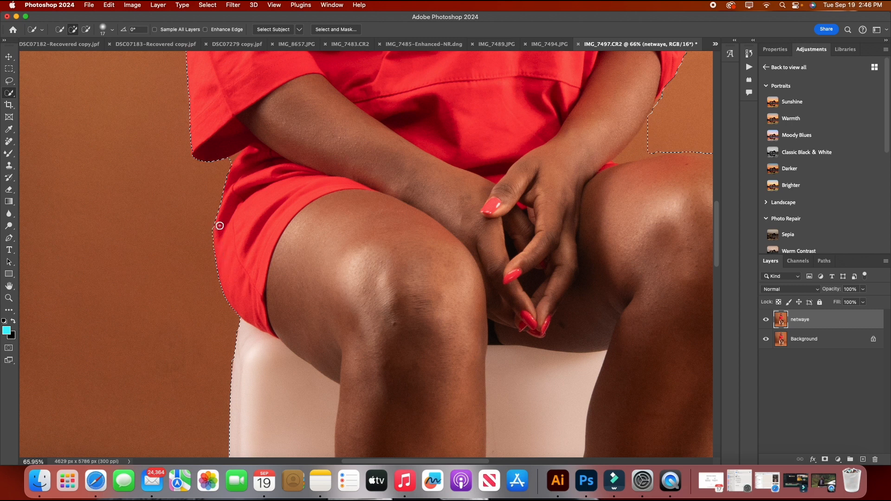
{"action": "left_click_drag", "start_coordinate": [237, 165], "coordinate": [241, 251]}
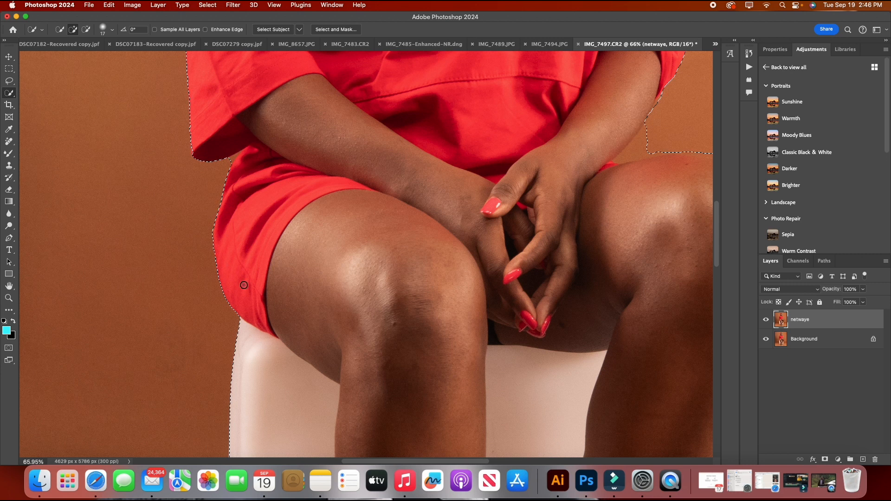
{"action": "scroll", "coordinate": [218, 278], "scroll_direction": "up", "scroll_amount": 3}
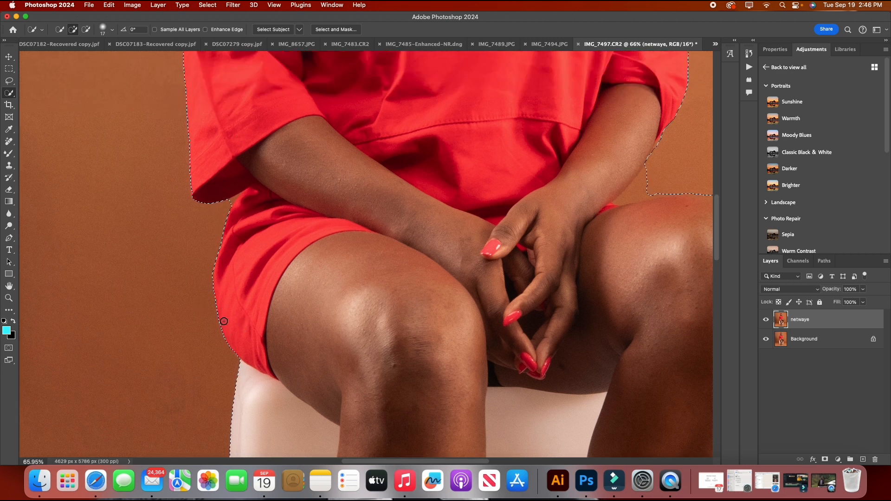
{"action": "left_click_drag", "start_coordinate": [229, 337], "coordinate": [239, 357]}
Step: Add the hem and outer edge of the left-hand red sleeve to the selection
{"action": "scroll", "coordinate": [205, 250], "scroll_direction": "up", "scroll_amount": 6}
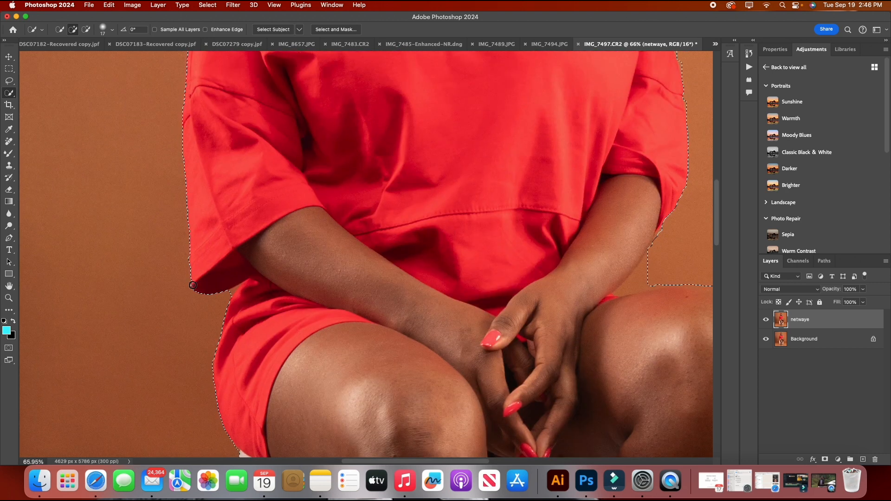
{"action": "scroll", "coordinate": [251, 301], "scroll_direction": "up", "scroll_amount": 3}
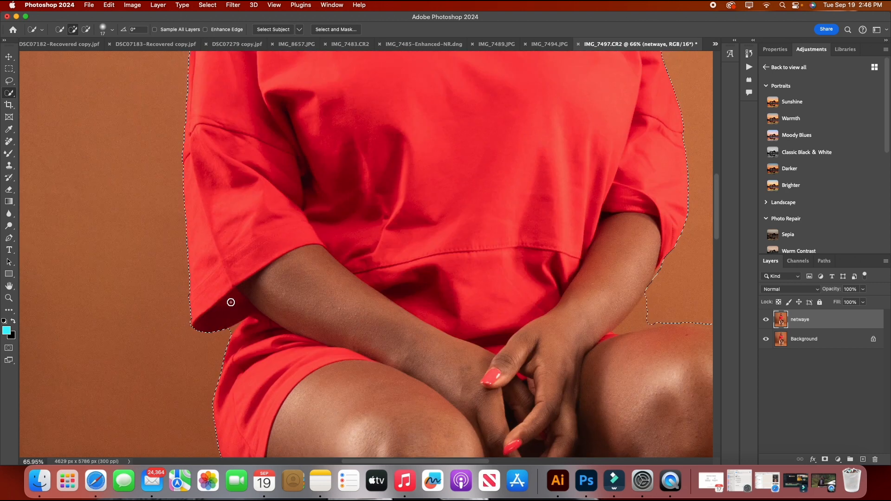
{"action": "left_click_drag", "start_coordinate": [193, 327], "coordinate": [209, 330]}
{"action": "scroll", "coordinate": [276, 320], "scroll_direction": "up", "scroll_amount": 10}
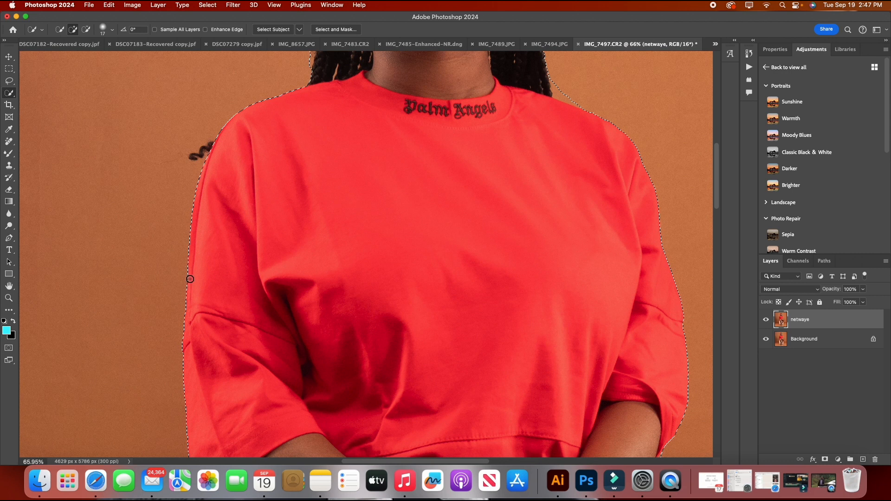
{"action": "left_click_drag", "start_coordinate": [190, 279], "coordinate": [202, 324]}
Step: Add the loose braid tip sticking out beside the left-hand shoulder to the selection
{"action": "scroll", "coordinate": [208, 354], "scroll_direction": "up", "scroll_amount": 10}
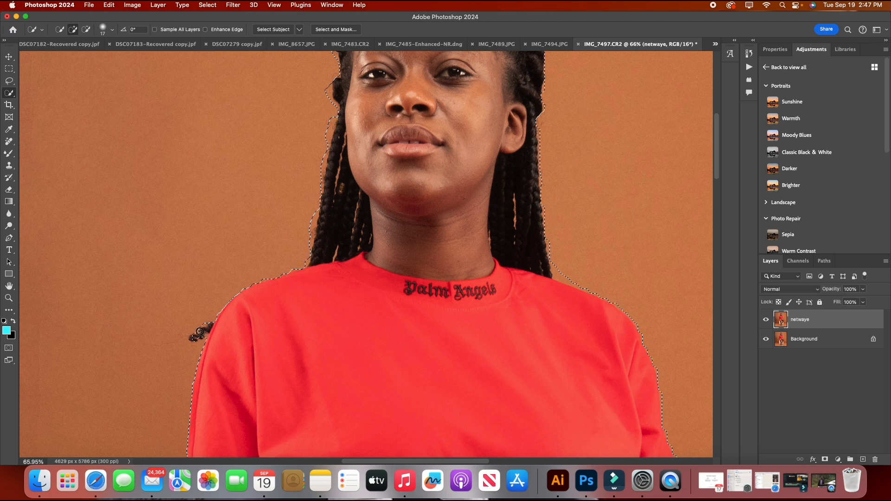
{"action": "left_click_drag", "start_coordinate": [189, 340], "coordinate": [201, 338]}
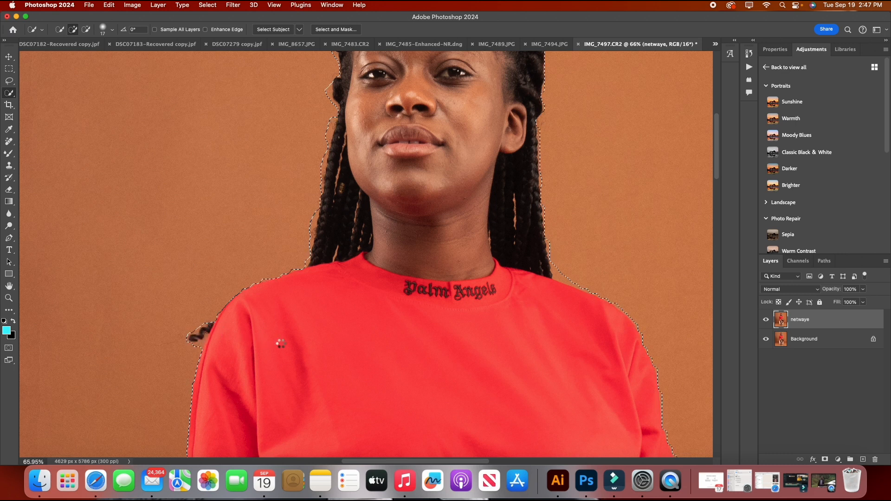
{"action": "scroll", "coordinate": [285, 346], "scroll_direction": "up", "scroll_amount": 5}
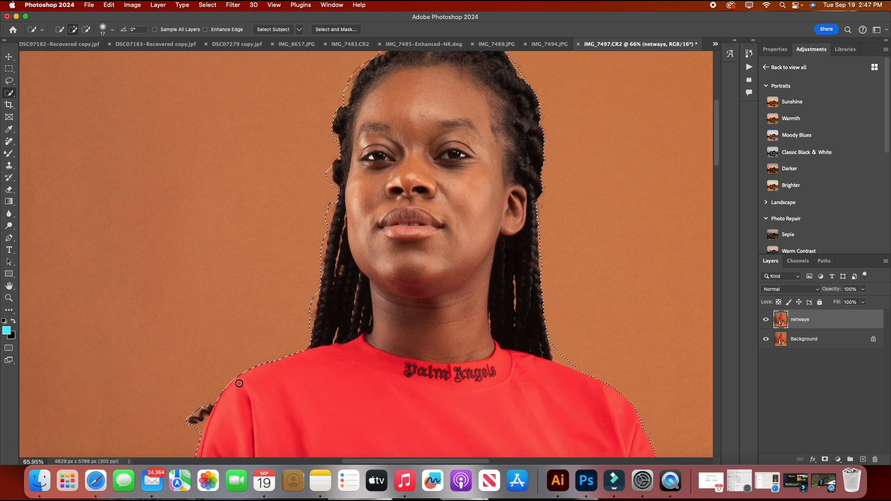
{"action": "scroll", "coordinate": [302, 352], "scroll_direction": "down", "scroll_amount": 5}
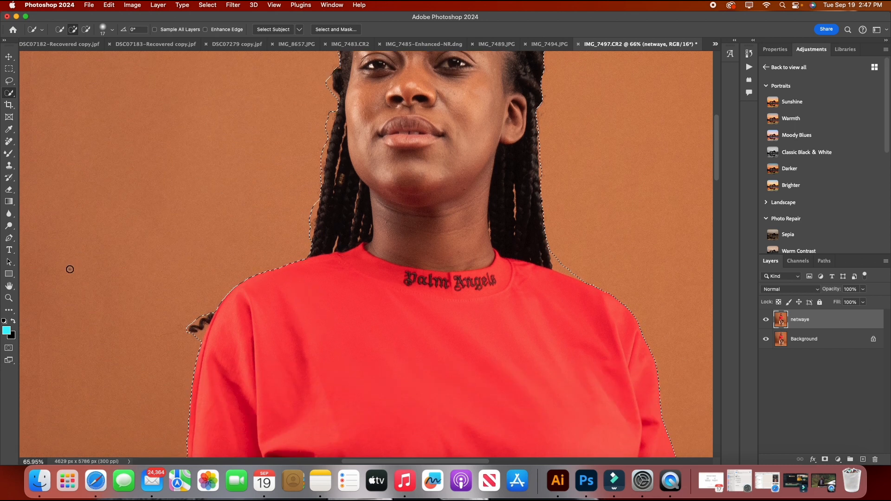
Step: Copy the selected model, seat and reflection from the netwaye layer onto a new layer
{"action": "left_click", "coordinate": [8, 297]}
{"action": "scroll", "coordinate": [139, 242], "scroll_direction": "down", "scroll_amount": 6}
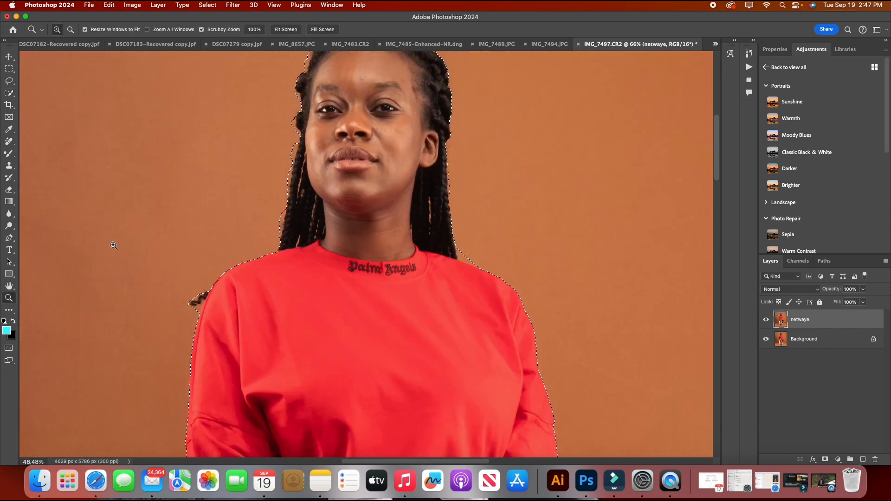
{"action": "scroll", "coordinate": [241, 293], "scroll_direction": "down", "scroll_amount": 4}
{"action": "scroll", "coordinate": [241, 292], "scroll_direction": "up", "scroll_amount": 2}
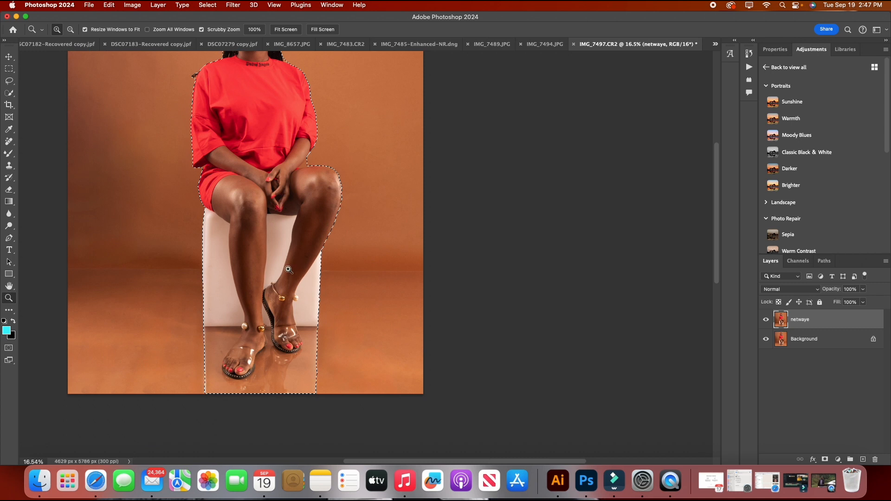
{"action": "scroll", "coordinate": [232, 232], "scroll_direction": "down", "scroll_amount": 3}
{"action": "scroll", "coordinate": [227, 195], "scroll_direction": "up", "scroll_amount": 3}
{"action": "scroll", "coordinate": [219, 157], "scroll_direction": "down", "scroll_amount": 3}
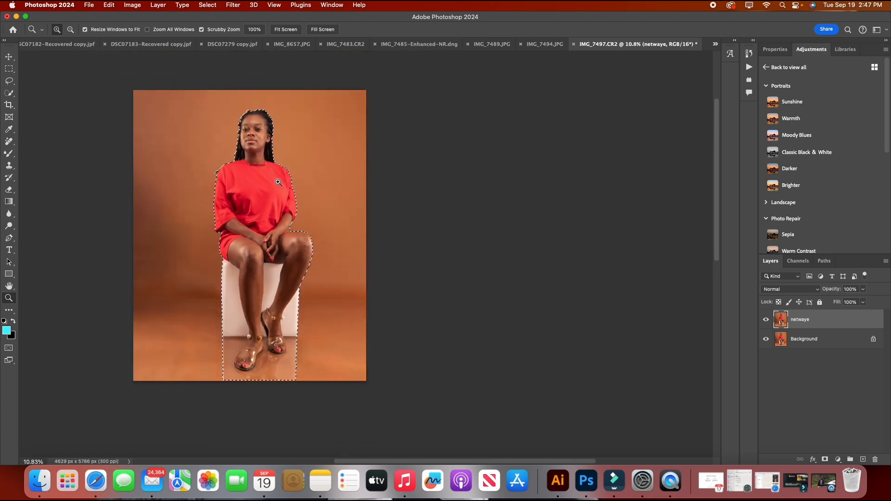
{"action": "scroll", "coordinate": [278, 182], "scroll_direction": "up", "scroll_amount": 1}
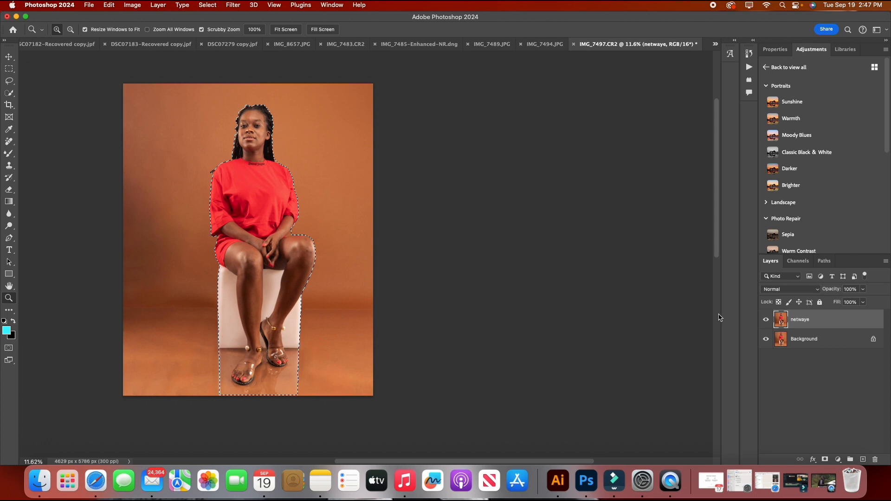
{"action": "key", "text": "super+j"}
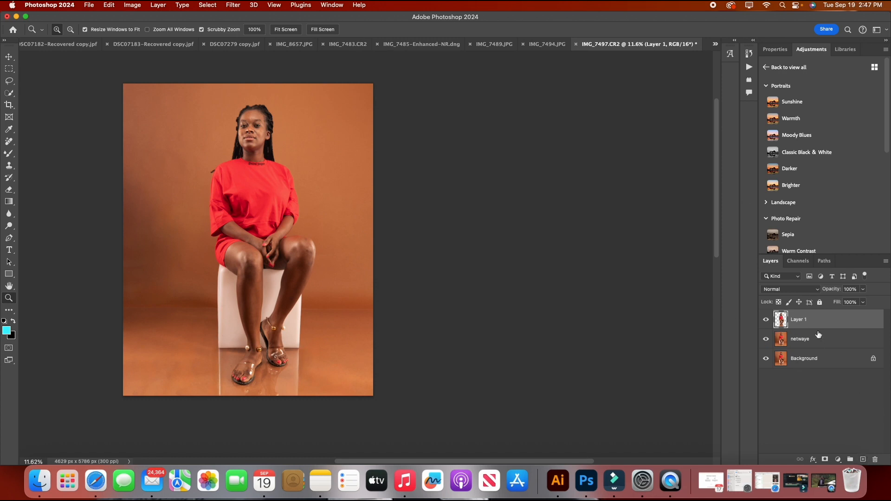
Step: Load the pixels of the model cutout layer as a selection, with the Quick Selection tool active
{"action": "scroll", "coordinate": [427, 170], "scroll_direction": "up", "scroll_amount": 2}
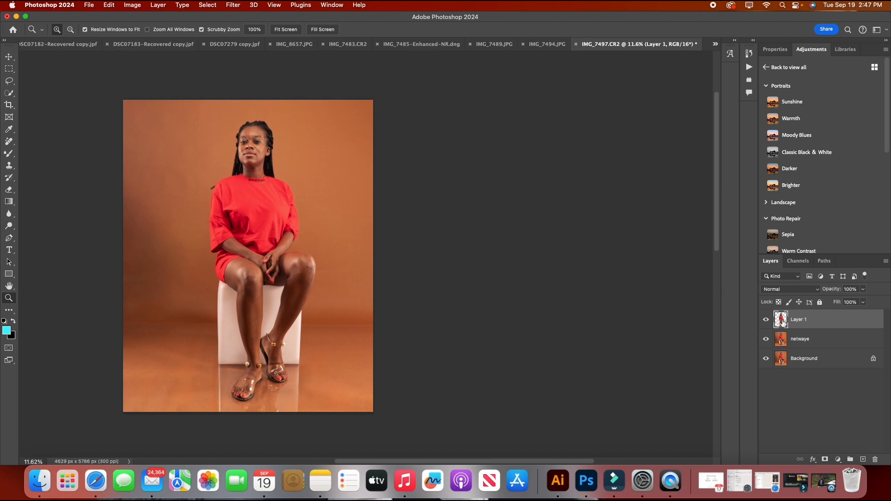
{"action": "right_click", "coordinate": [783, 322]}
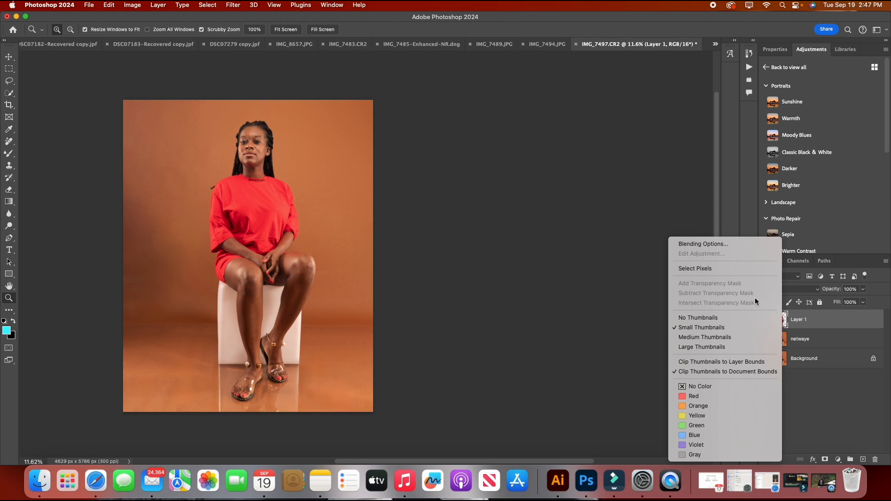
{"action": "left_click", "coordinate": [720, 271]}
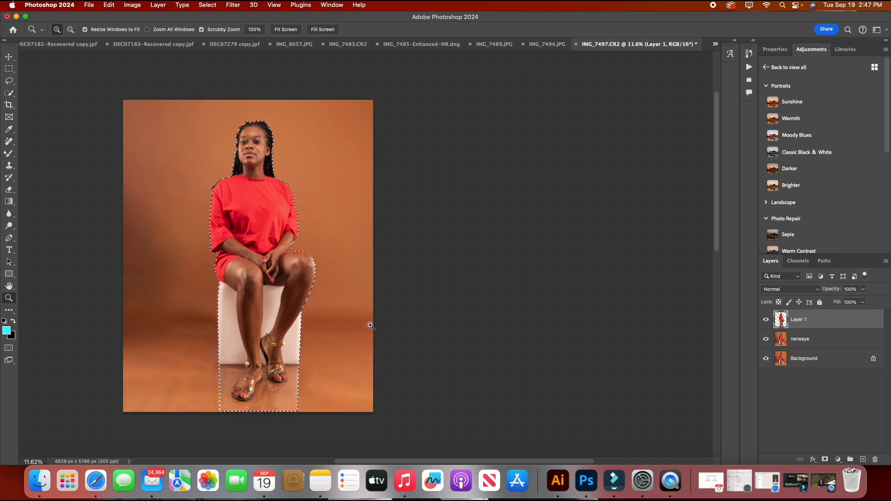
{"action": "key", "text": "w"}
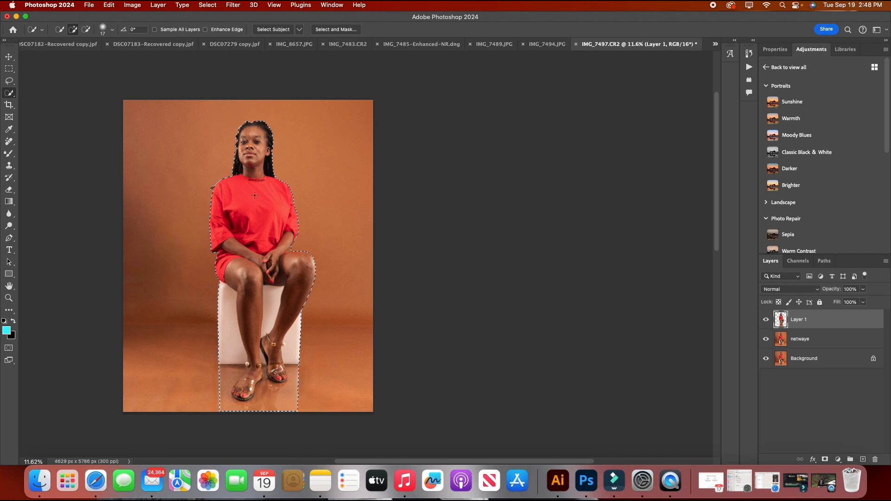
Step: Feather the cutout selection with a radius of 3 pixels
{"action": "right_click", "coordinate": [251, 198]}
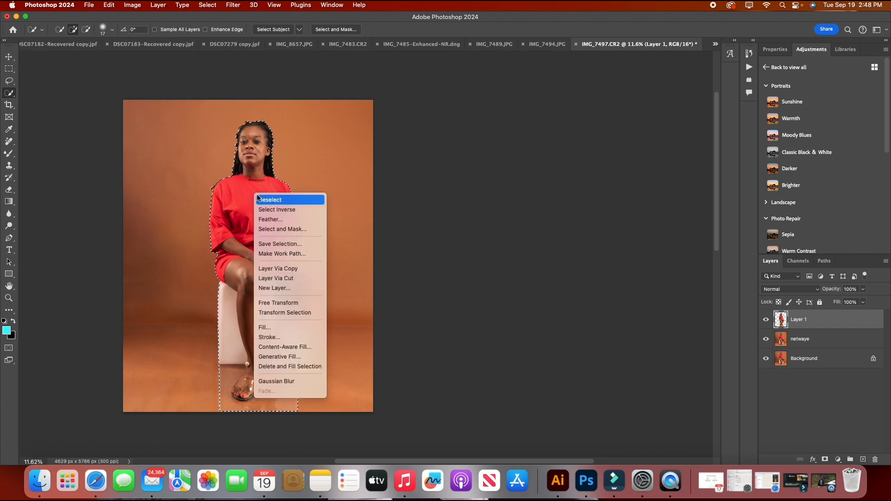
{"action": "right_click", "coordinate": [330, 168]}
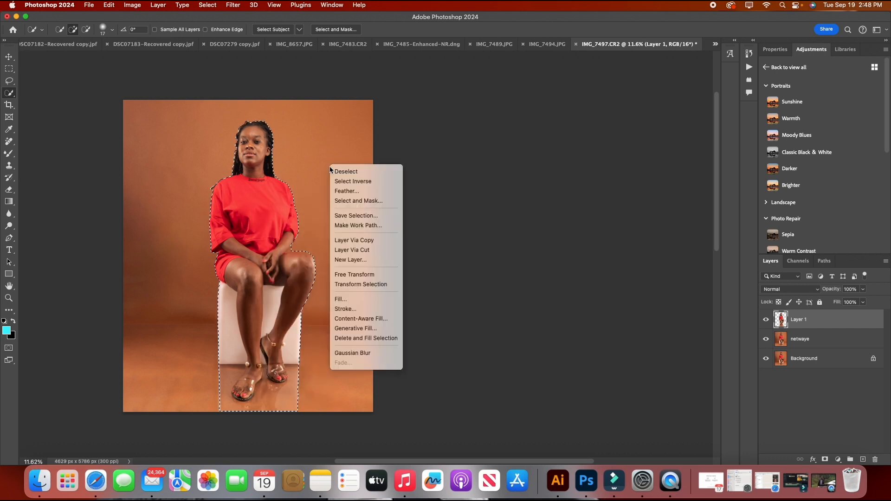
{"action": "right_click", "coordinate": [247, 197]}
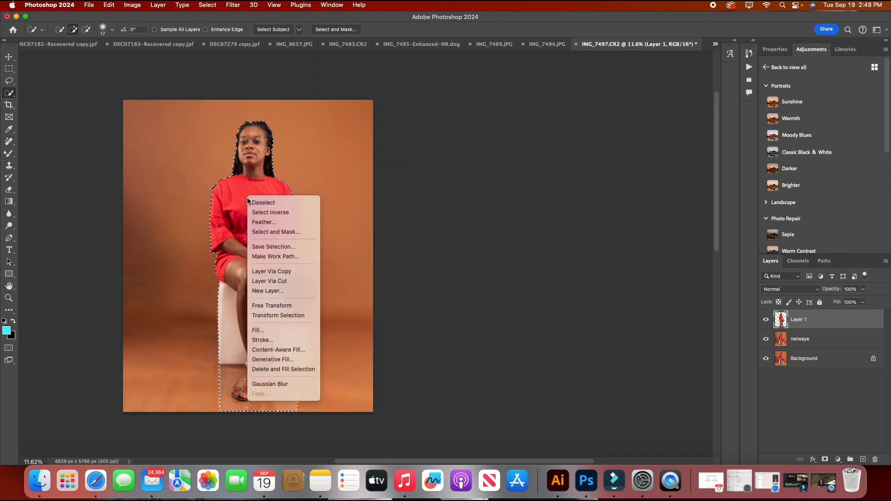
{"action": "left_click", "coordinate": [278, 223]}
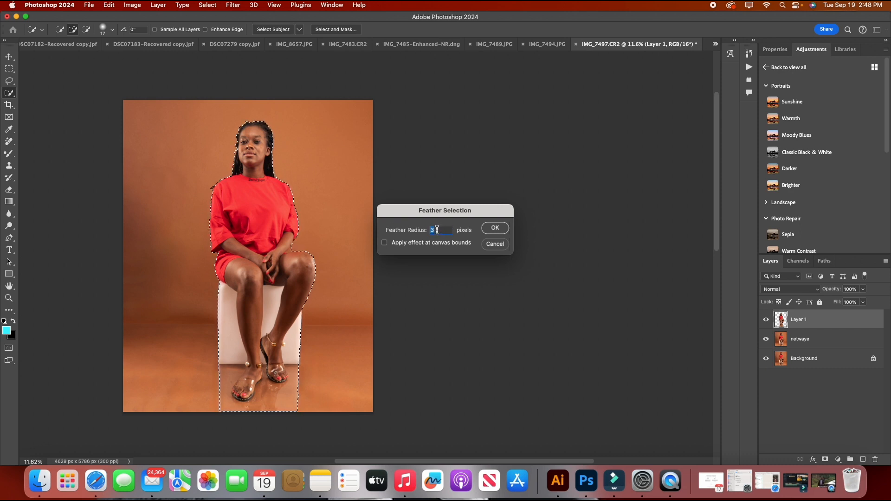
{"action": "left_click", "coordinate": [489, 229]}
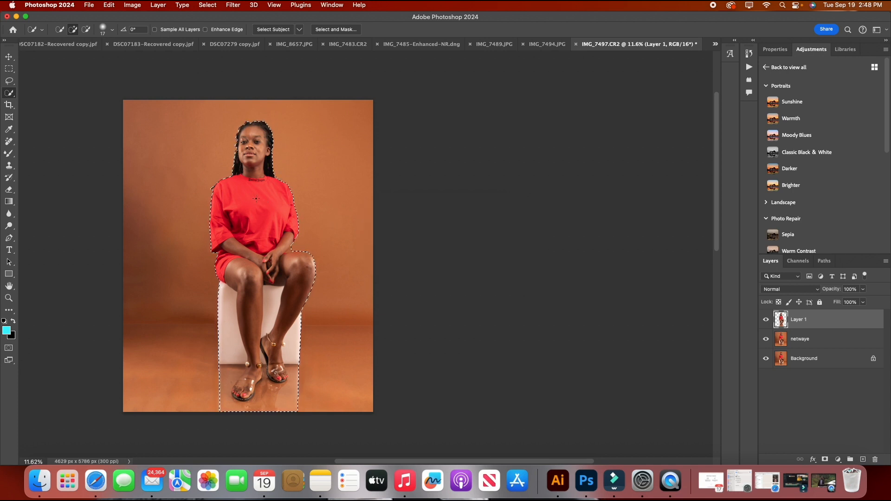
Step: Invert the selection and copy the studio backdrop from the netwaye layer onto its own new layer
{"action": "right_click", "coordinate": [258, 202]}
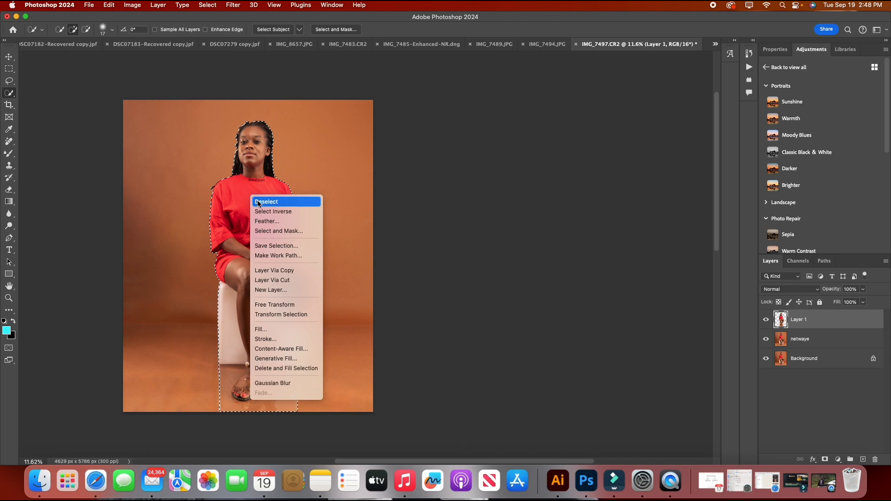
{"action": "left_click", "coordinate": [289, 213]}
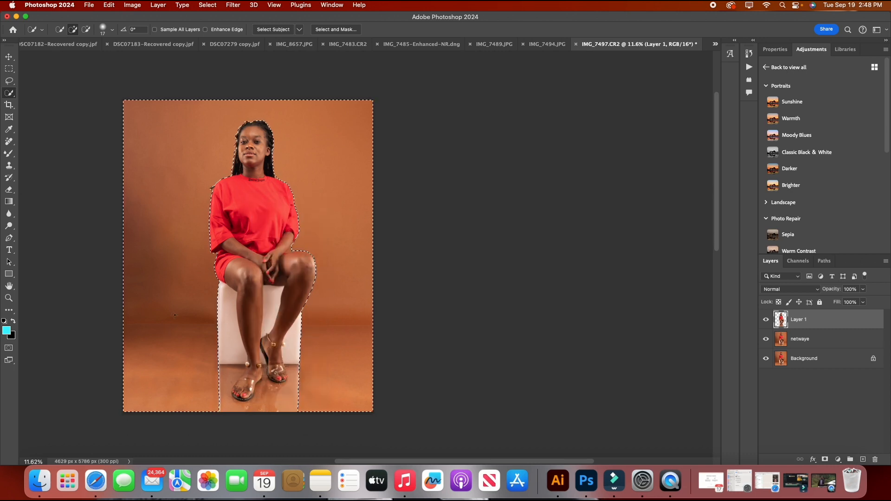
{"action": "left_click", "coordinate": [806, 342]}
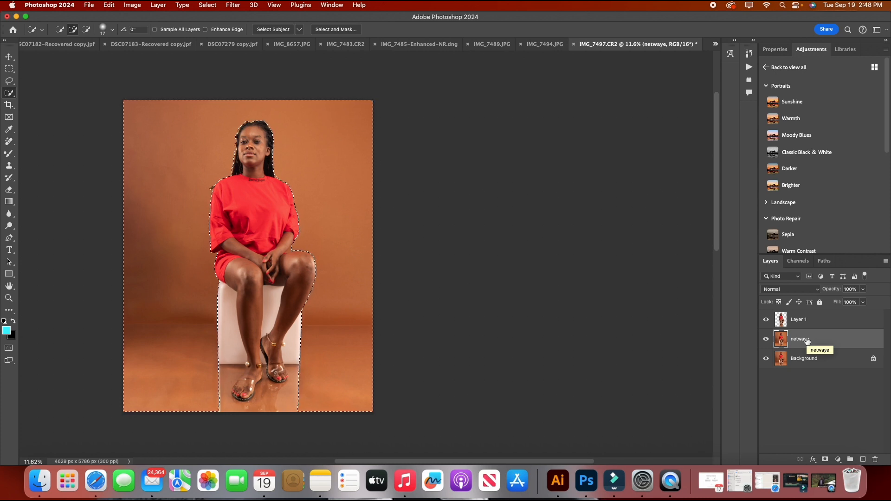
{"action": "key", "text": "super+j"}
Step: Hide every layer except the backdrop copy to inspect it, and restore the visibility of all layers
{"action": "left_click", "coordinate": [765, 319]}
{"action": "left_click", "coordinate": [766, 358]}
{"action": "left_click", "coordinate": [766, 379]}
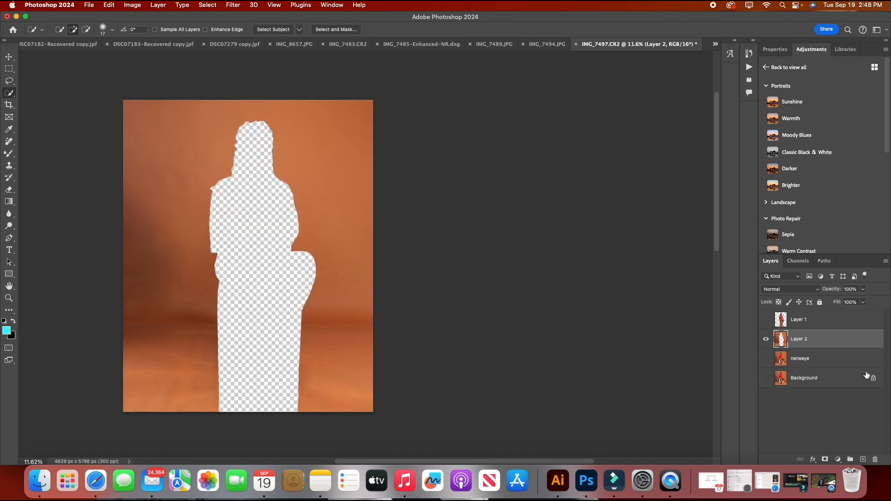
{"action": "left_click", "coordinate": [766, 319]}
{"action": "left_click", "coordinate": [765, 365]}
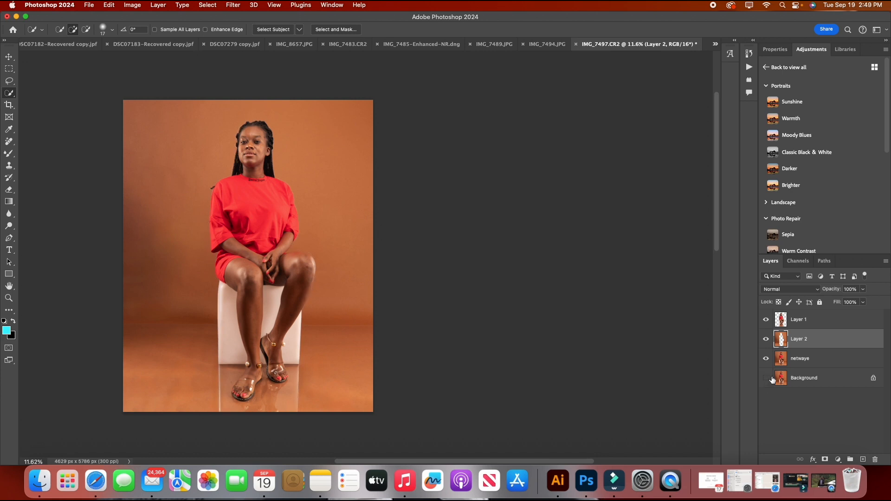
{"action": "left_click", "coordinate": [768, 378]}
Step: Apply a Gaussian Blur to the backdrop copy, with its radius raised well above 2.8 pixels
{"action": "left_click", "coordinate": [233, 5]}
{"action": "mouse_move", "coordinate": [257, 134]}
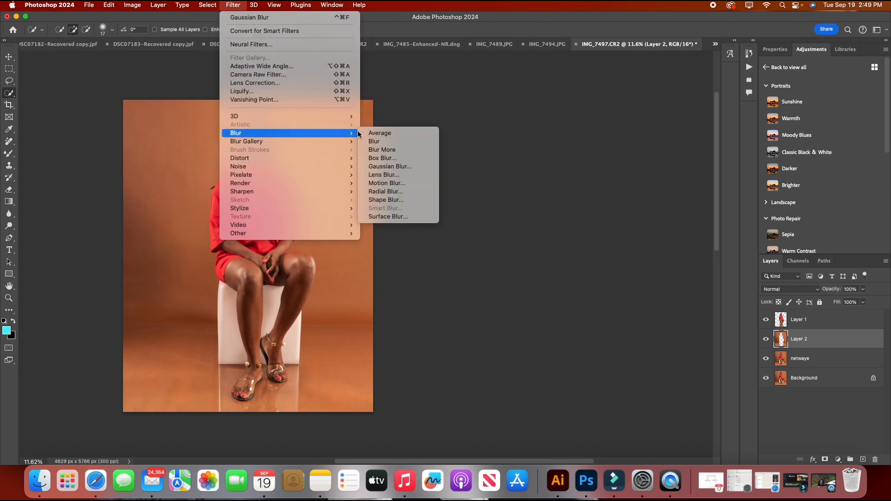
{"action": "left_click", "coordinate": [406, 167]}
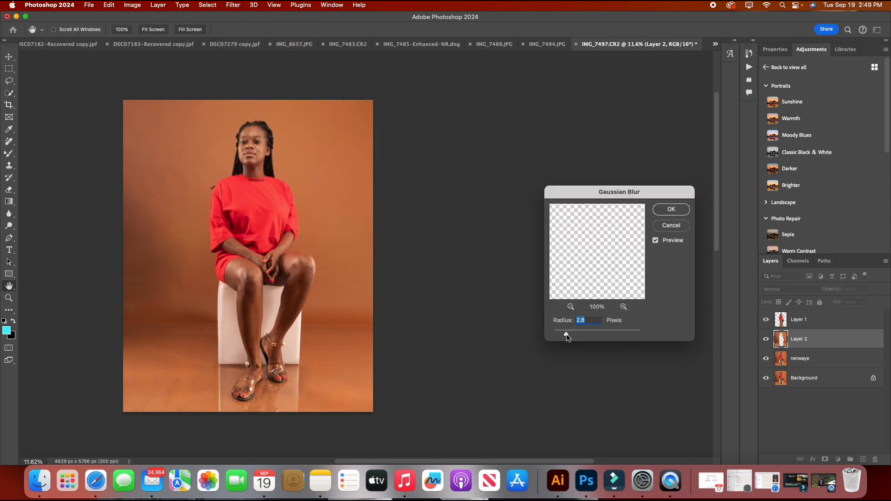
{"action": "left_click_drag", "start_coordinate": [566, 335], "coordinate": [605, 335]}
{"action": "left_click", "coordinate": [615, 334]}
{"action": "left_click", "coordinate": [687, 210]}
{"action": "key", "text": "w"}
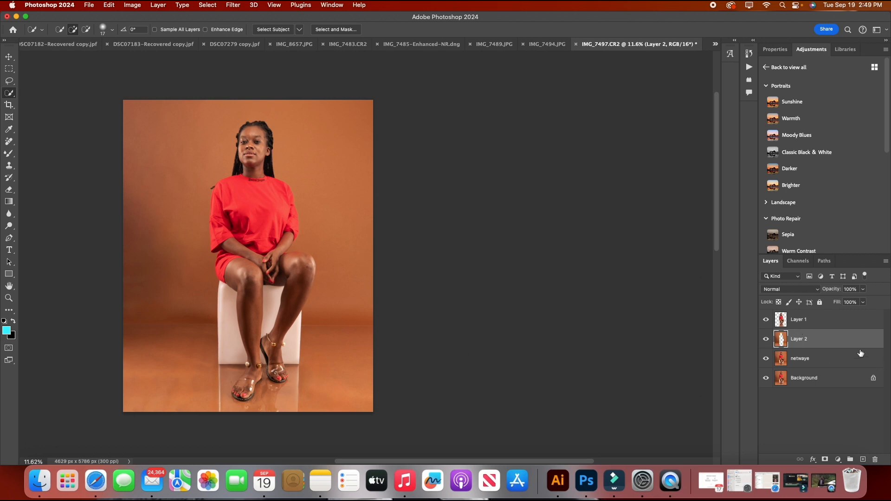
Step: Choose the Mixer Brush and set the foreground colour to backdrop orange #b97a50, sampled beside the model
{"action": "scroll", "coordinate": [313, 303], "scroll_direction": "down", "scroll_amount": 2}
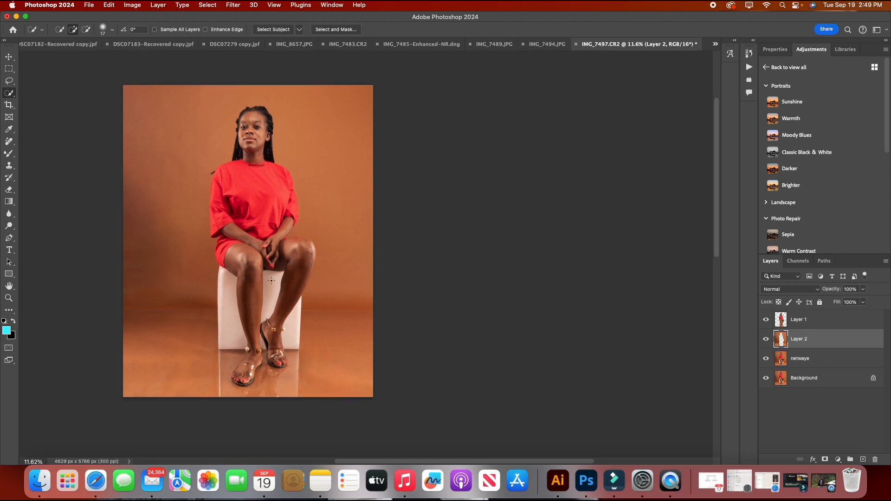
{"action": "right_click", "coordinate": [9, 153]}
{"action": "left_click", "coordinate": [55, 179]}
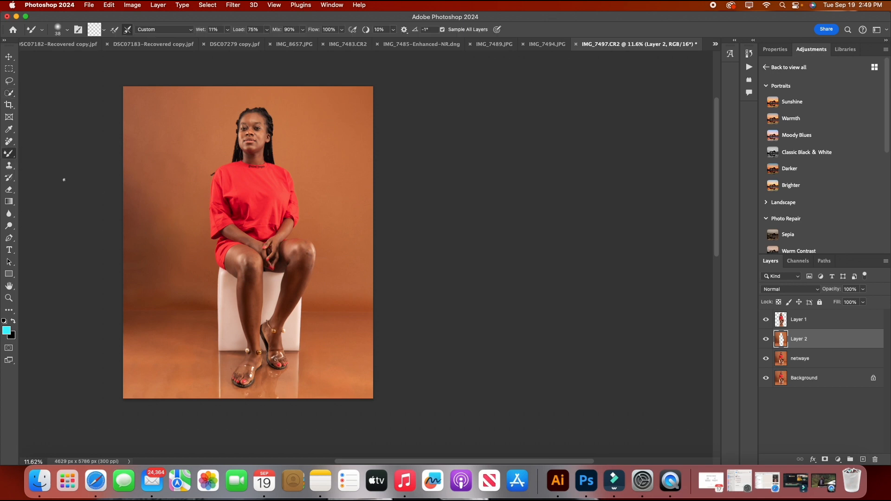
{"action": "left_click", "coordinate": [7, 331]}
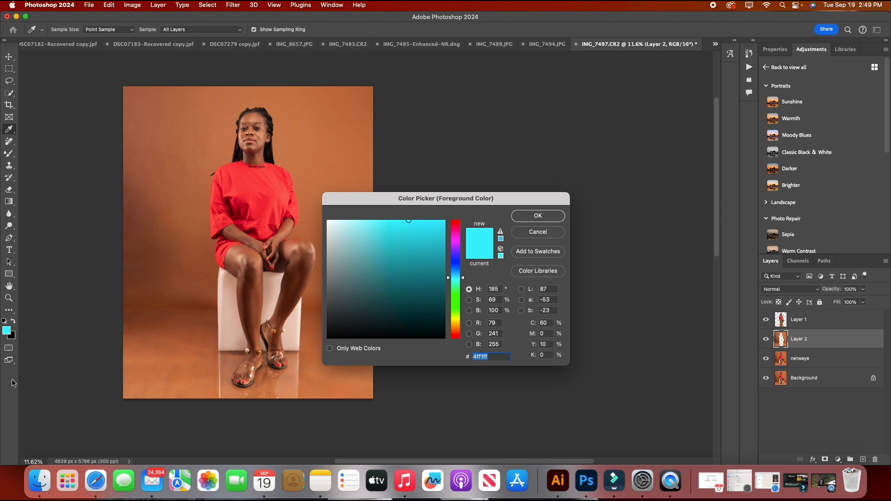
{"action": "left_click", "coordinate": [338, 165]}
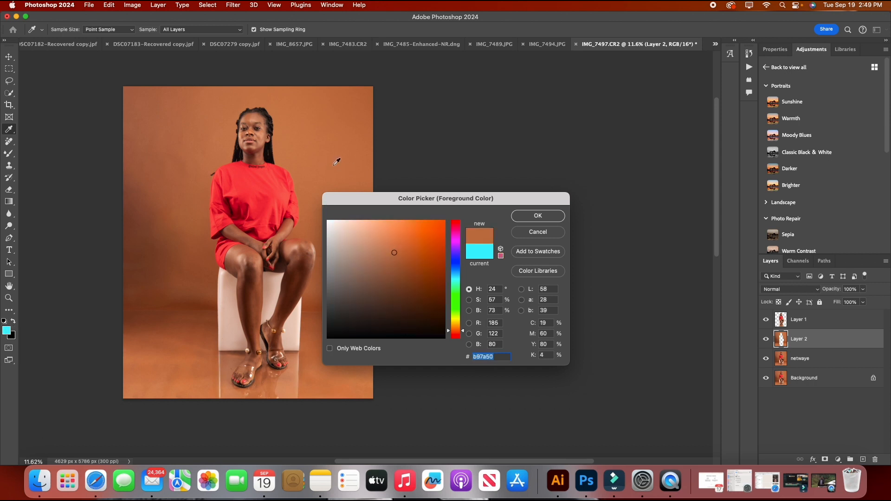
{"action": "left_click", "coordinate": [537, 216]}
Step: Try smoothing the backdrop beside the model's head with a 492 px Mixer Brush stroke
{"action": "right_click", "coordinate": [315, 270]}
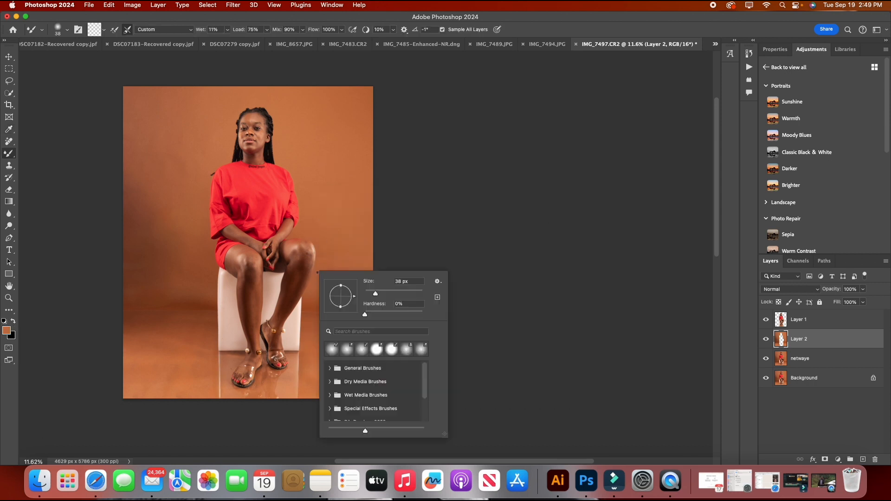
{"action": "left_click_drag", "start_coordinate": [404, 292], "coordinate": [417, 294]}
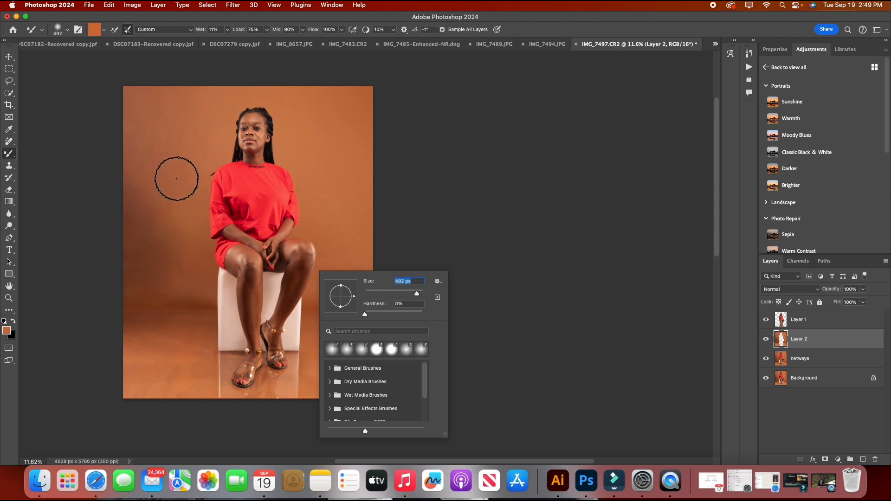
{"action": "key", "text": "Return"}
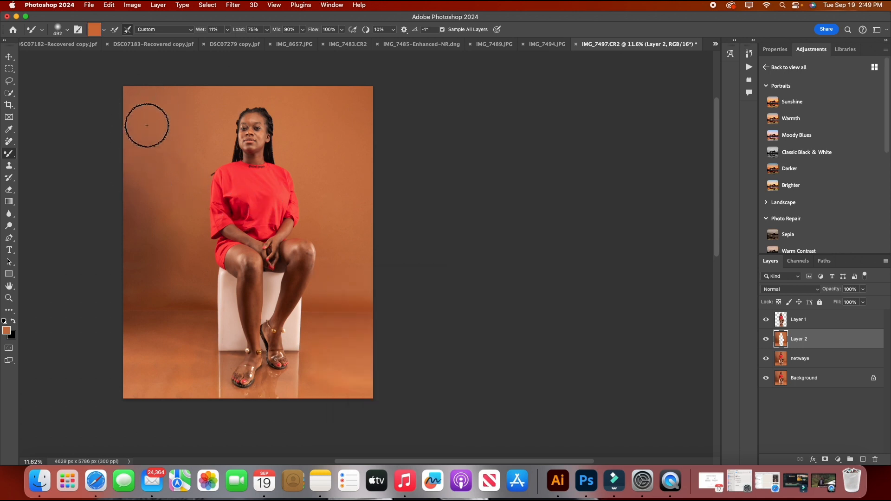
{"action": "mouse_move", "coordinate": [150, 189]}
{"action": "left_mouse_down"}
{"action": "mouse_move", "coordinate": [208, 153]}
{"action": "mouse_move", "coordinate": [224, 128]}
{"action": "mouse_move", "coordinate": [217, 167]}
{"action": "mouse_move", "coordinate": [240, 148]}
{"action": "left_mouse_up"}
{"action": "key", "text": "super+z"}
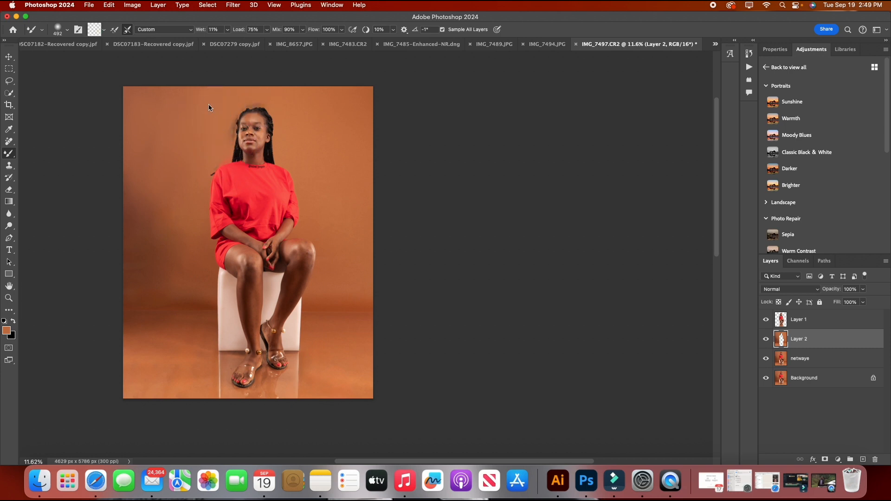
{"action": "key", "text": "super+z"}
Step: Hide every layer except Layer 2 and try blending its dark backdrop area with a 2120 px Mixer Brush
{"action": "left_click", "coordinate": [766, 358]}
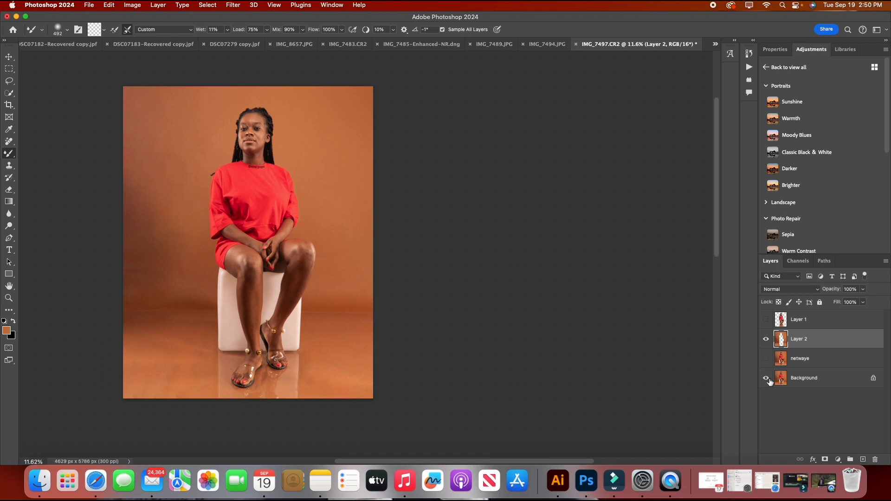
{"action": "left_click", "coordinate": [765, 377]}
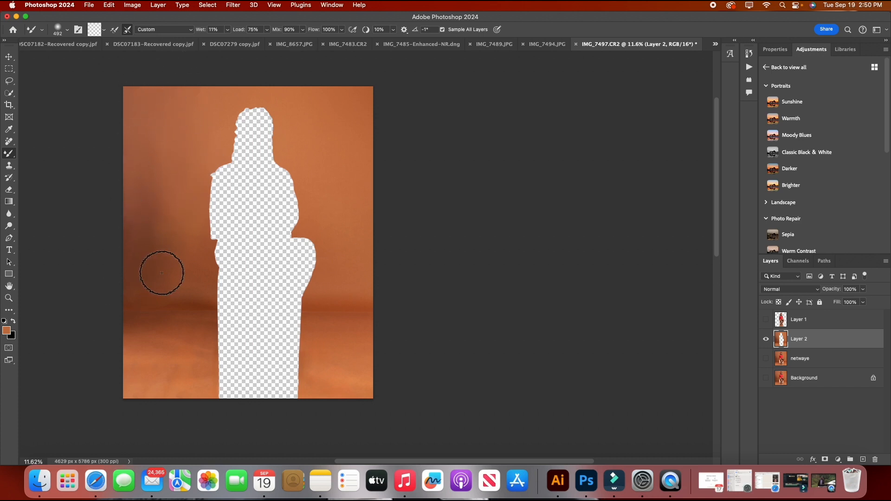
{"action": "right_click", "coordinate": [223, 279]}
{"action": "left_click_drag", "start_coordinate": [324, 302], "coordinate": [326, 303]}
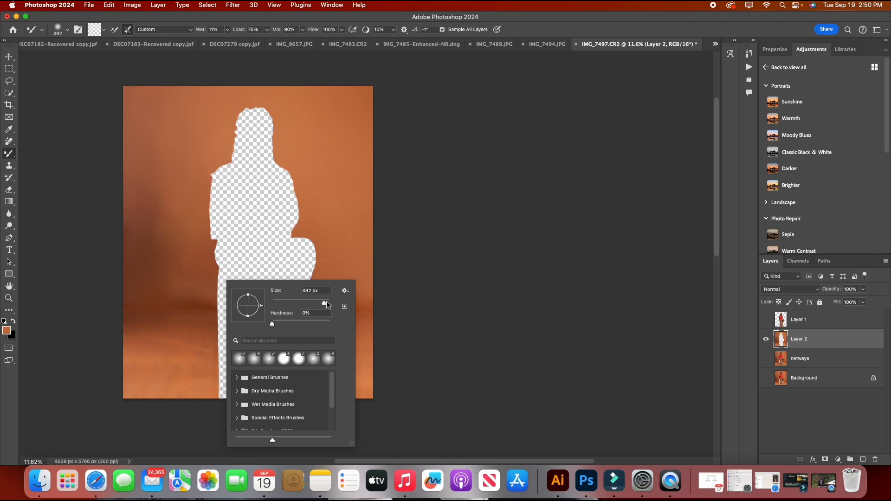
{"action": "key", "text": "Return"}
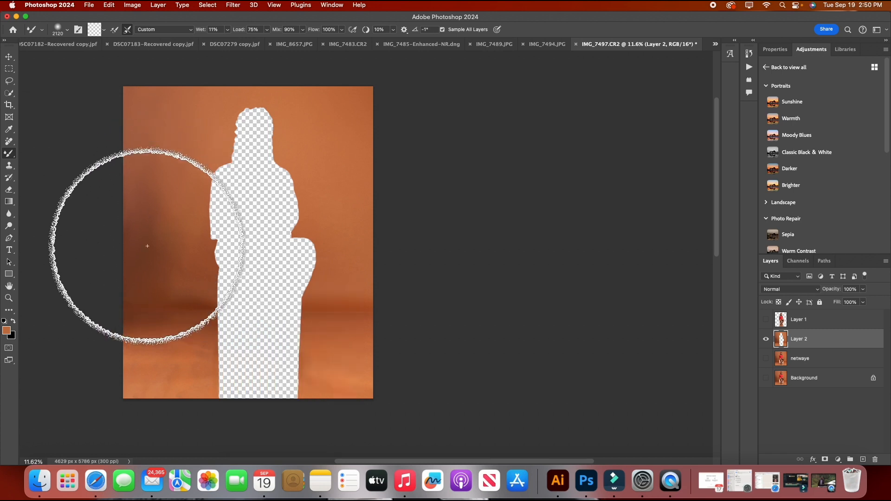
{"action": "mouse_move", "coordinate": [185, 298]}
{"action": "left_mouse_down"}
{"action": "mouse_move", "coordinate": [169, 214]}
{"action": "mouse_move", "coordinate": [143, 175]}
{"action": "mouse_move", "coordinate": [218, 163]}
{"action": "mouse_move", "coordinate": [311, 199]}
{"action": "mouse_move", "coordinate": [148, 149]}
{"action": "mouse_move", "coordinate": [348, 182]}
{"action": "mouse_move", "coordinate": [334, 179]}
{"action": "mouse_move", "coordinate": [329, 200]}
{"action": "mouse_move", "coordinate": [308, 175]}
{"action": "mouse_move", "coordinate": [248, 241]}
{"action": "mouse_move", "coordinate": [221, 235]}
{"action": "left_mouse_up"}
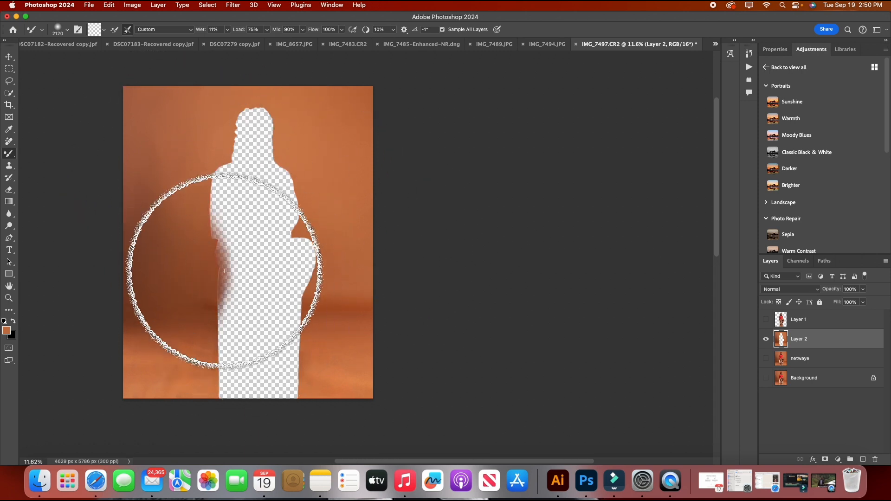
Step: Set the Mixer Brush size to 41 px and restore the visibility of all layers
{"action": "right_click", "coordinate": [243, 198]}
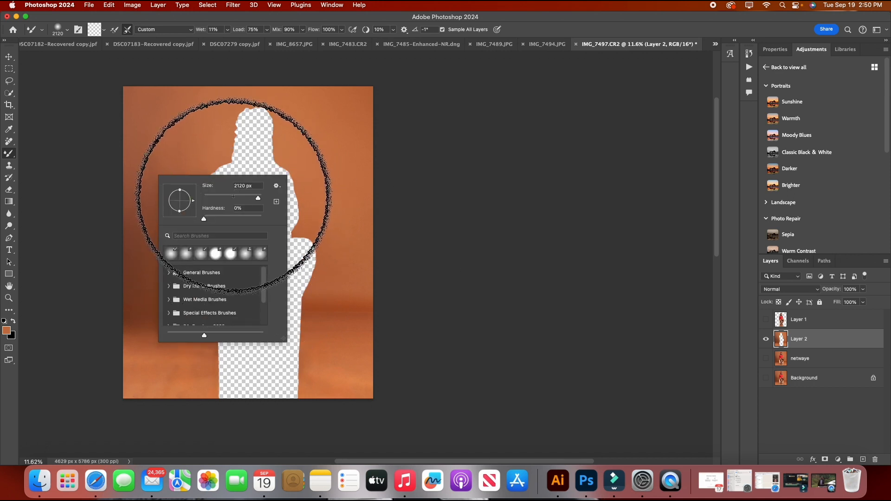
{"action": "left_click_drag", "start_coordinate": [250, 203], "coordinate": [216, 199]}
{"action": "left_click", "coordinate": [245, 185]}
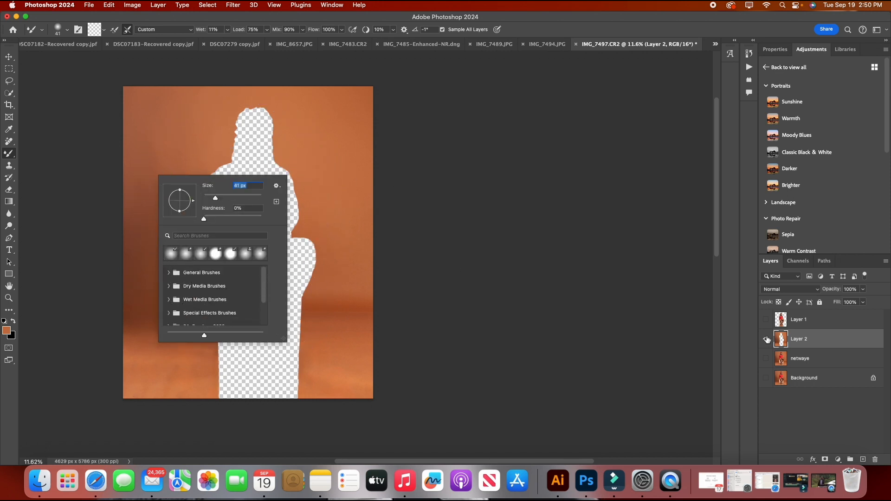
{"action": "left_click", "coordinate": [337, 265]}
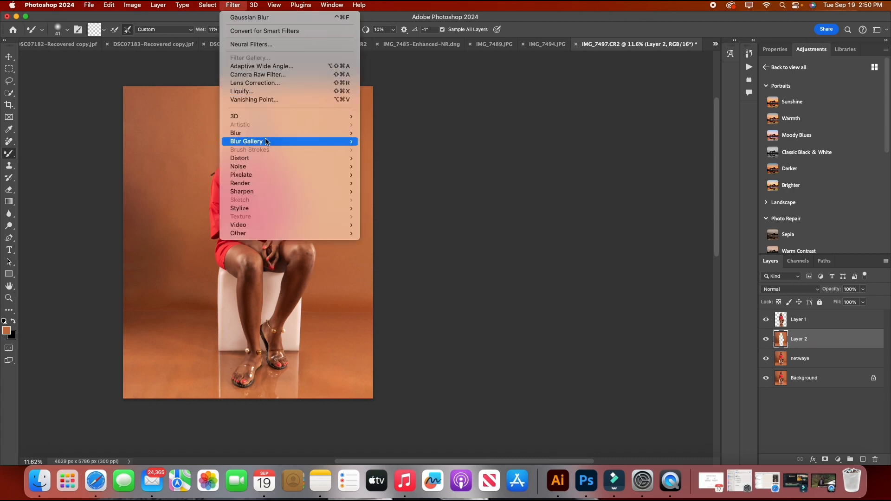
Step: Try a Box Blur on Layer 2 with a radius of 1635 pixels
{"action": "mouse_move", "coordinate": [266, 134]}
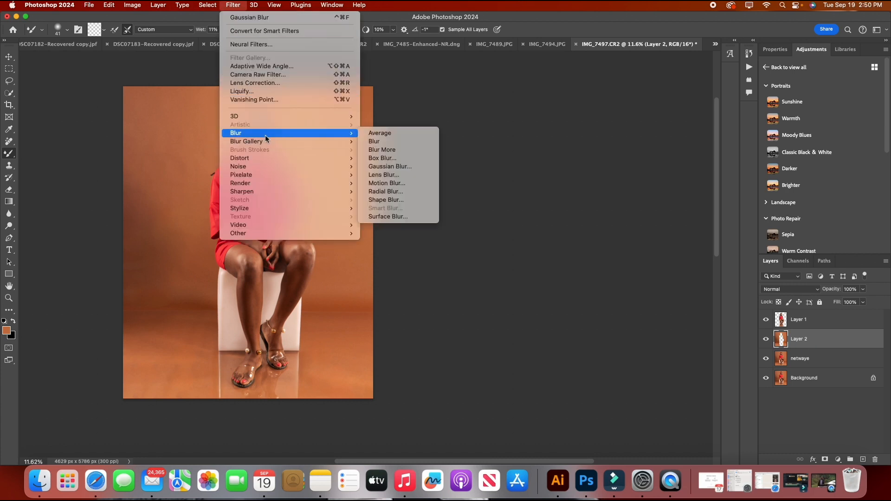
{"action": "left_click", "coordinate": [388, 158]}
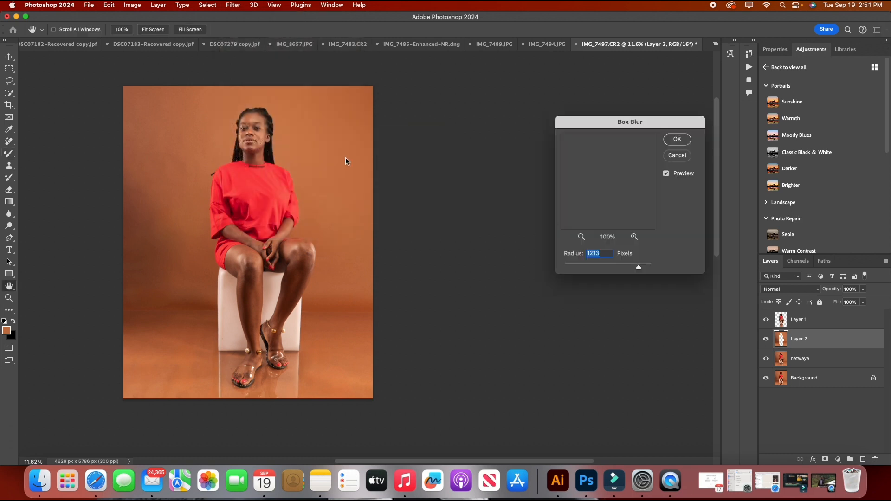
{"action": "left_click", "coordinate": [645, 267]}
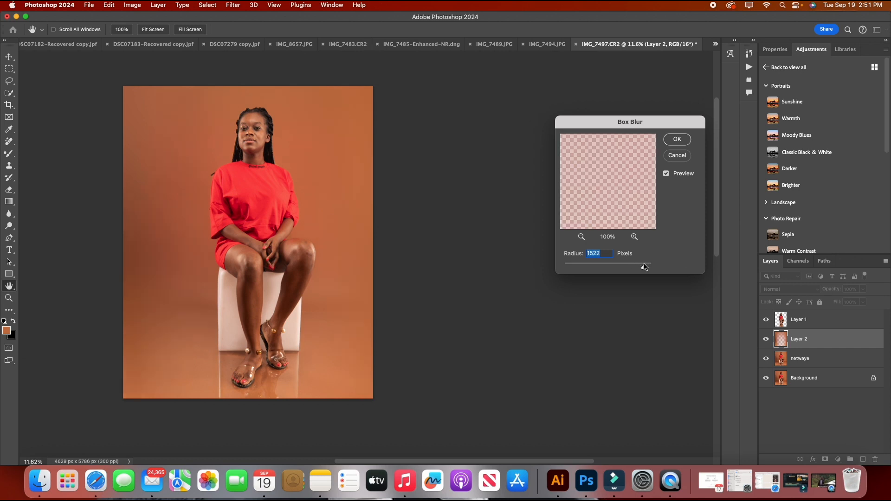
{"action": "left_click_drag", "start_coordinate": [645, 267], "coordinate": [647, 267]}
{"action": "scroll", "coordinate": [279, 368], "scroll_direction": "up", "scroll_amount": 2}
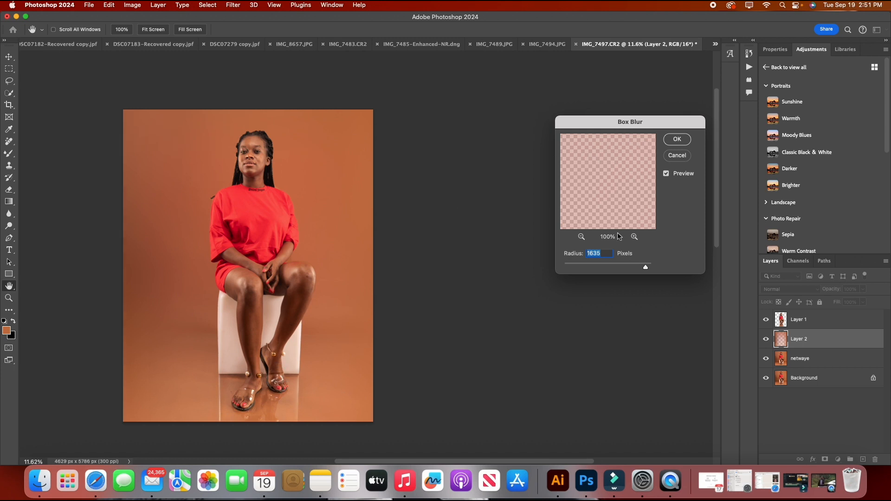
{"action": "left_click", "coordinate": [677, 155]}
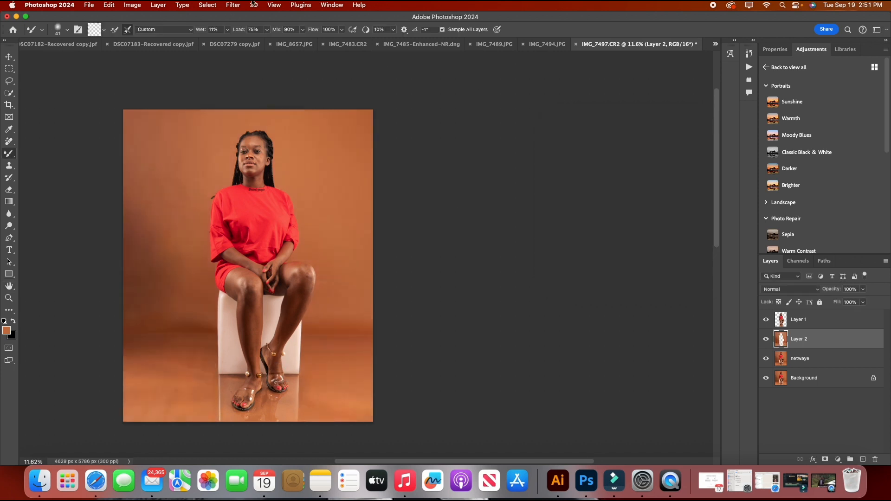
Step: Apply a Gaussian Blur with a radius of 176.5 pixels to the backdrop on Layer 2
{"action": "left_click", "coordinate": [233, 4]}
{"action": "mouse_move", "coordinate": [268, 133]}
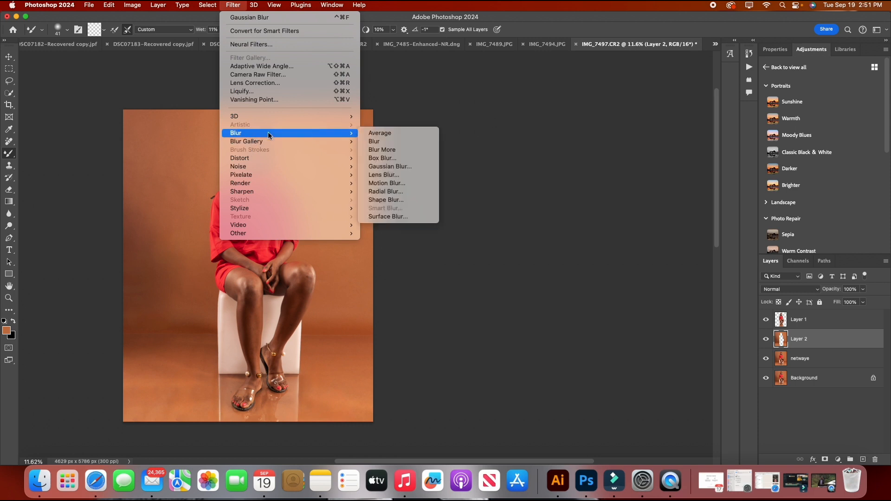
{"action": "left_click", "coordinate": [402, 168]}
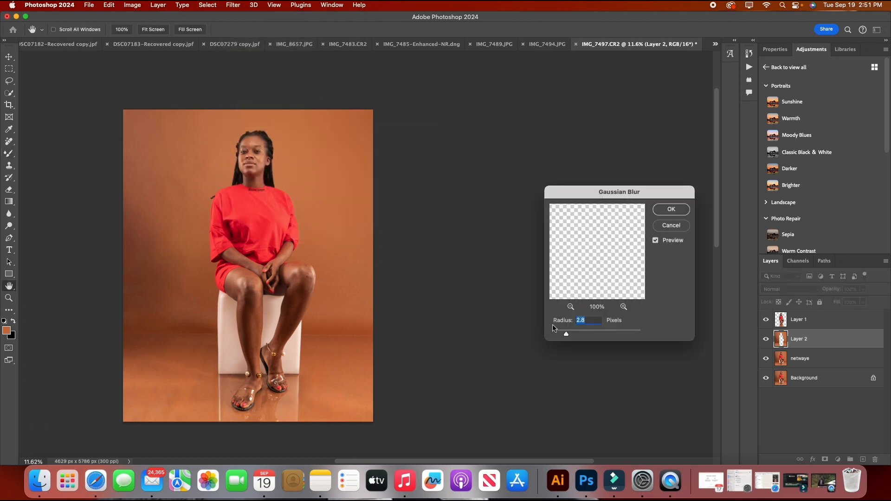
{"action": "left_click_drag", "start_coordinate": [566, 335], "coordinate": [618, 335]}
{"action": "scroll", "coordinate": [226, 244], "scroll_direction": "down", "scroll_amount": 1}
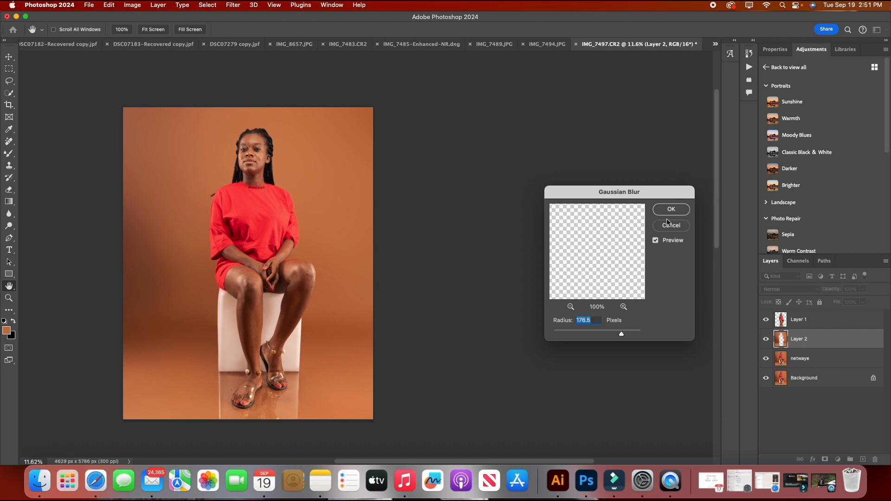
{"action": "left_click", "coordinate": [680, 211]}
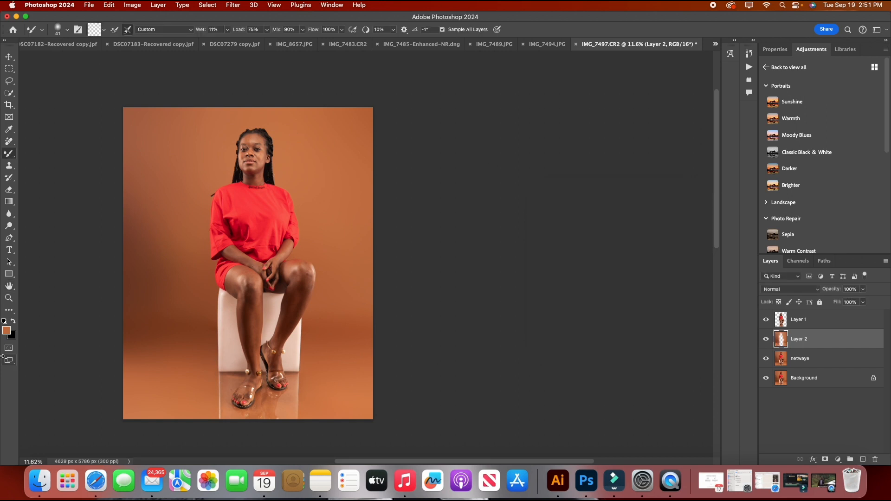
Step: Inspect the blurred backdrop up close around the feet, seat and legs, and across the whole portrait
{"action": "left_click", "coordinate": [8, 297]}
{"action": "left_click_drag", "start_coordinate": [209, 392], "coordinate": [275, 411]}
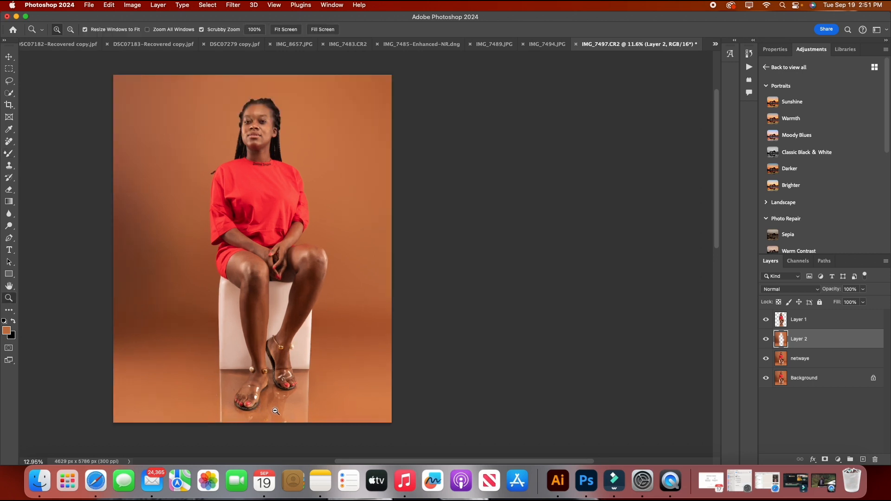
{"action": "left_click", "coordinate": [279, 411]}
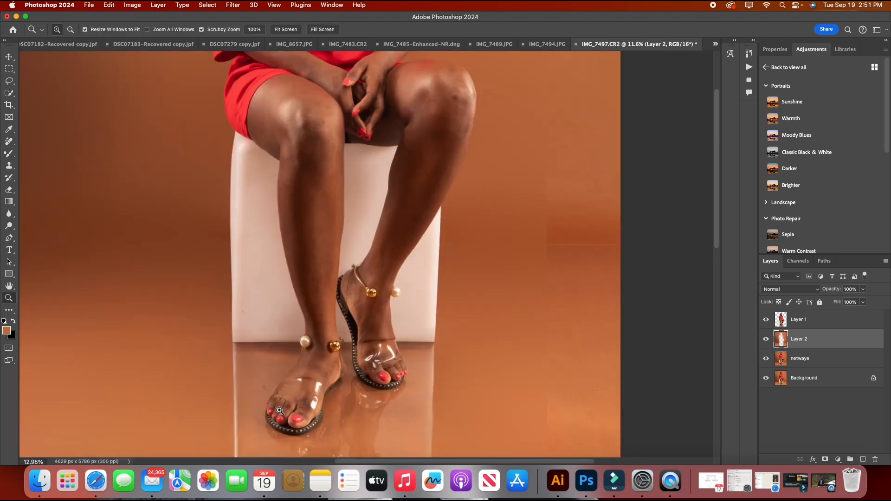
{"action": "left_click", "coordinate": [203, 361]}
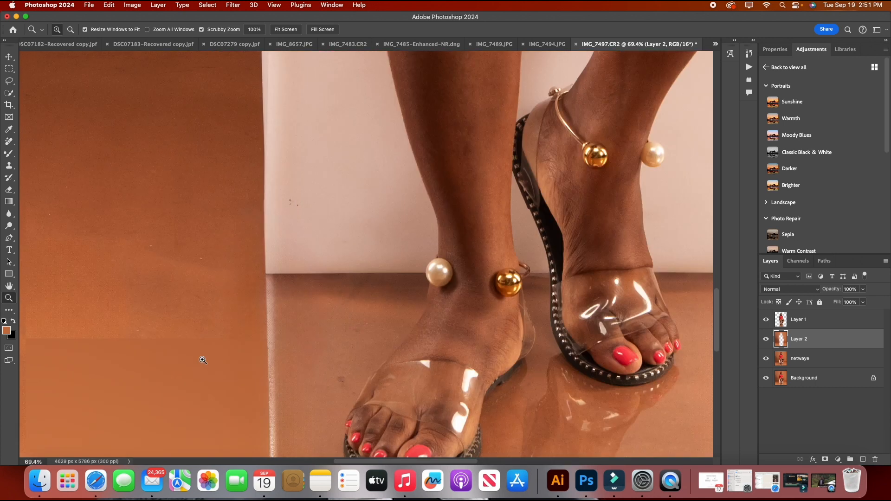
{"action": "scroll", "coordinate": [203, 360], "scroll_direction": "up", "scroll_amount": 10}
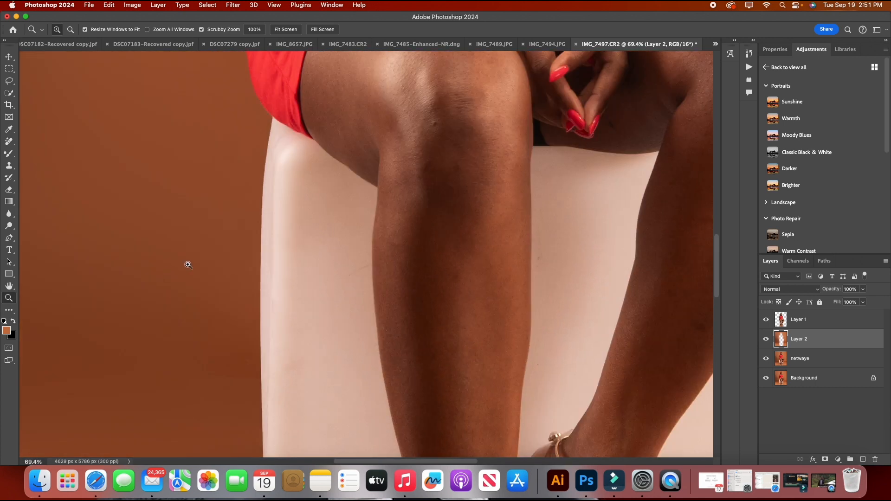
{"action": "left_click_drag", "start_coordinate": [139, 264], "coordinate": [115, 276]}
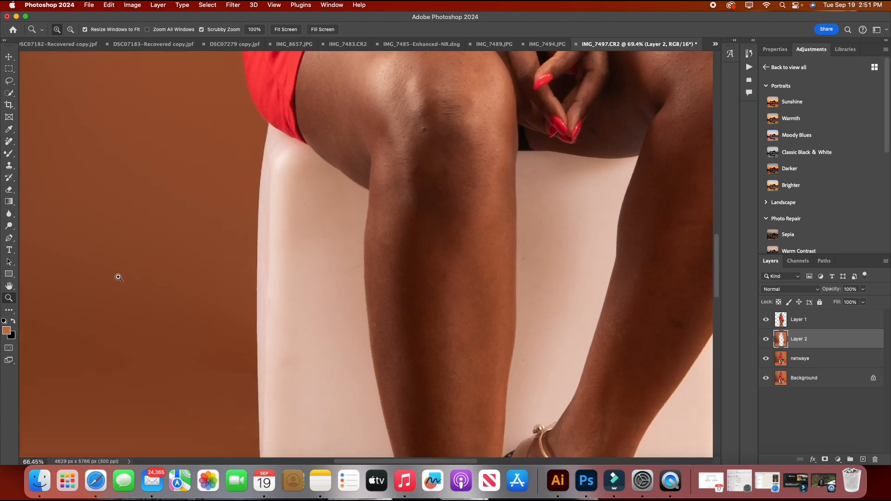
{"action": "scroll", "coordinate": [167, 279], "scroll_direction": "down", "scroll_amount": 5}
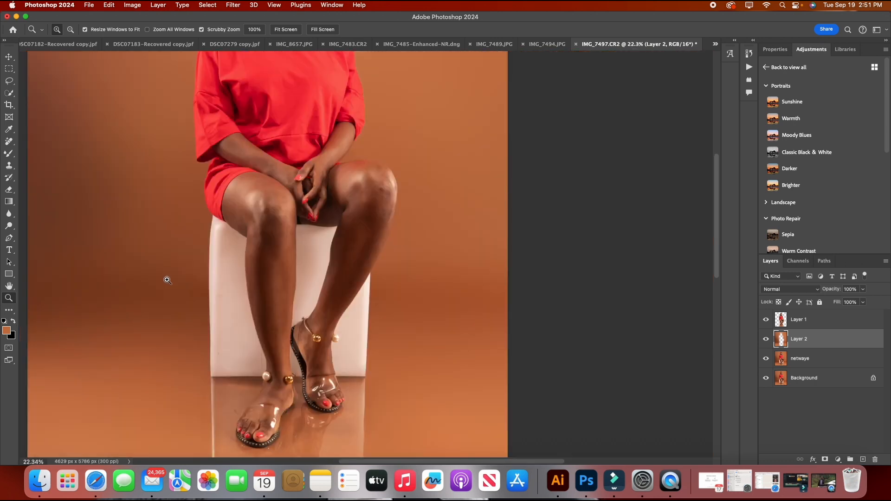
{"action": "scroll", "coordinate": [167, 279], "scroll_direction": "up", "scroll_amount": 6}
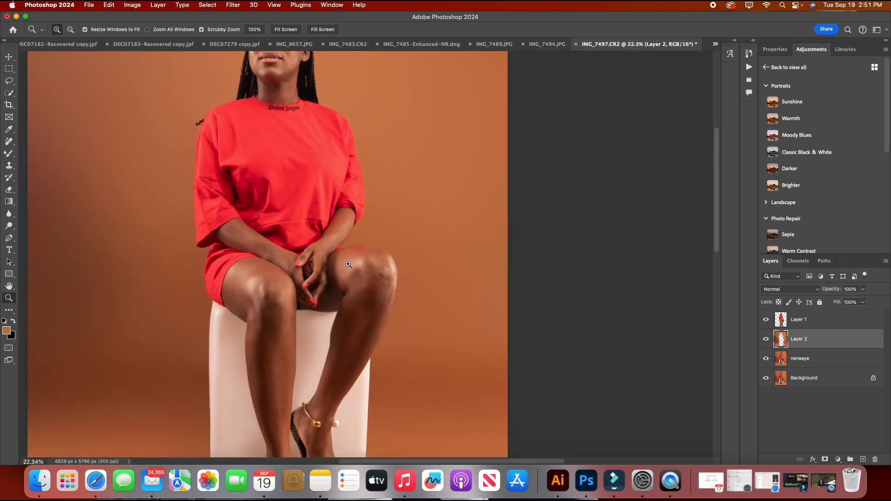
{"action": "scroll", "coordinate": [293, 187], "scroll_direction": "down", "scroll_amount": 4}
{"action": "scroll", "coordinate": [374, 282], "scroll_direction": "up", "scroll_amount": 1}
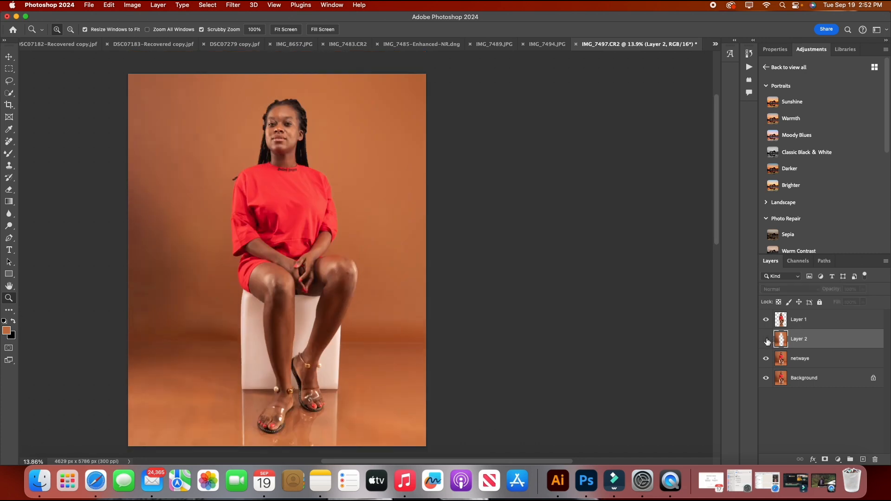
Step: Compare the portrait with and without the blurred backdrop by toggling Layer 2's visibility, leaving the layer shown
{"action": "left_click", "coordinate": [766, 339]}
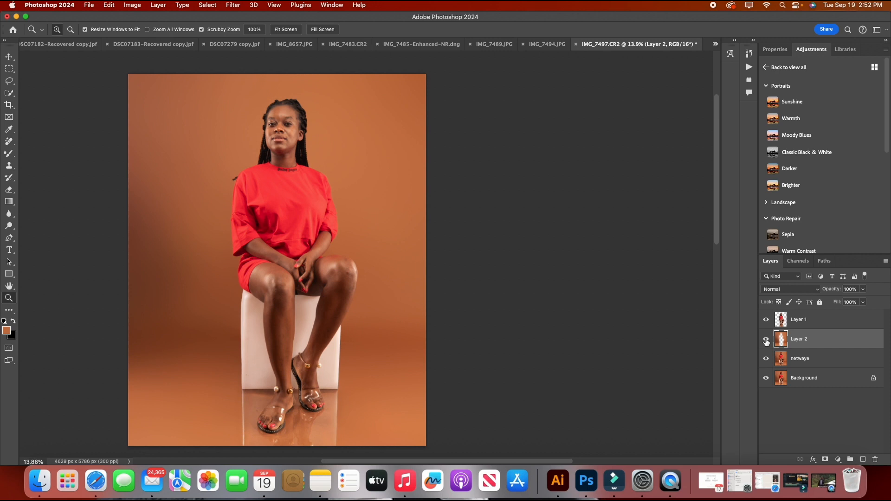
{"action": "left_click", "coordinate": [766, 341]}
{"action": "left_click", "coordinate": [765, 341]}
{"action": "scroll", "coordinate": [283, 260], "scroll_direction": "up", "scroll_amount": 2}
{"action": "left_click", "coordinate": [331, 171]}
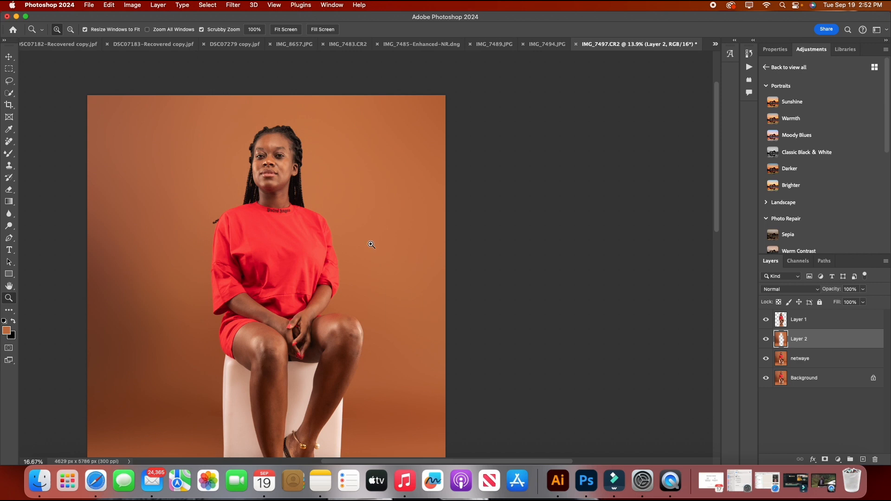
Step: Inspect the blurred backdrop up close around the model's head and shoulders, and across the full portrait
{"action": "left_click_drag", "start_coordinate": [371, 245], "coordinate": [345, 231]}
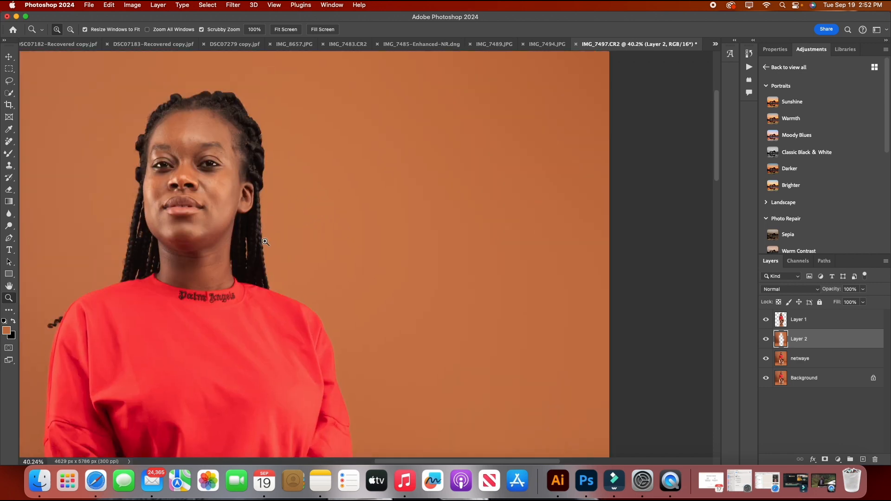
{"action": "scroll", "coordinate": [265, 242], "scroll_direction": "up", "scroll_amount": 1}
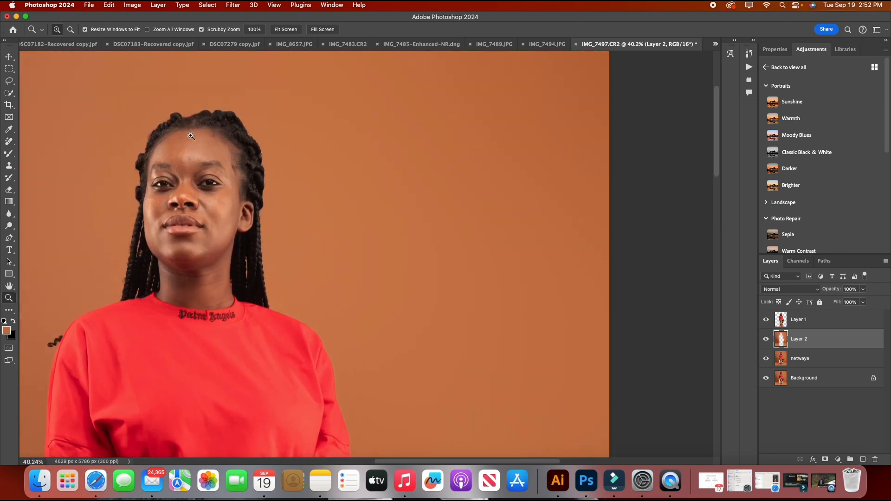
{"action": "left_click_drag", "start_coordinate": [191, 135], "coordinate": [163, 138]}
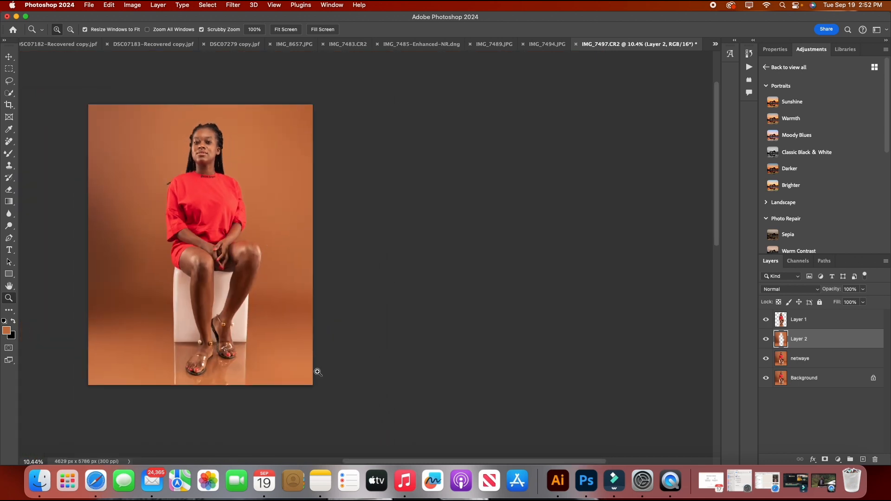
{"action": "left_click_drag", "start_coordinate": [416, 461], "coordinate": [394, 461]}
{"action": "mouse_move", "coordinate": [309, 348]}
{"action": "left_mouse_down"}
{"action": "mouse_move", "coordinate": [339, 357]}
{"action": "mouse_move", "coordinate": [320, 357]}
{"action": "left_mouse_up"}
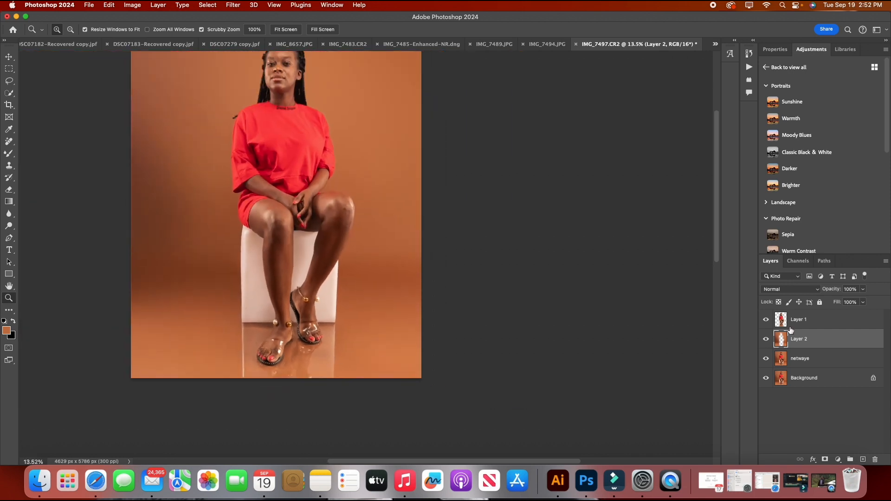
Step: Check the blur's effect on the backdrop and floor by hiding and showing Layer 2 repeatedly, leaving the layer shown
{"action": "left_click", "coordinate": [765, 344]}
{"action": "left_click", "coordinate": [765, 343]}
{"action": "left_click", "coordinate": [765, 343]}
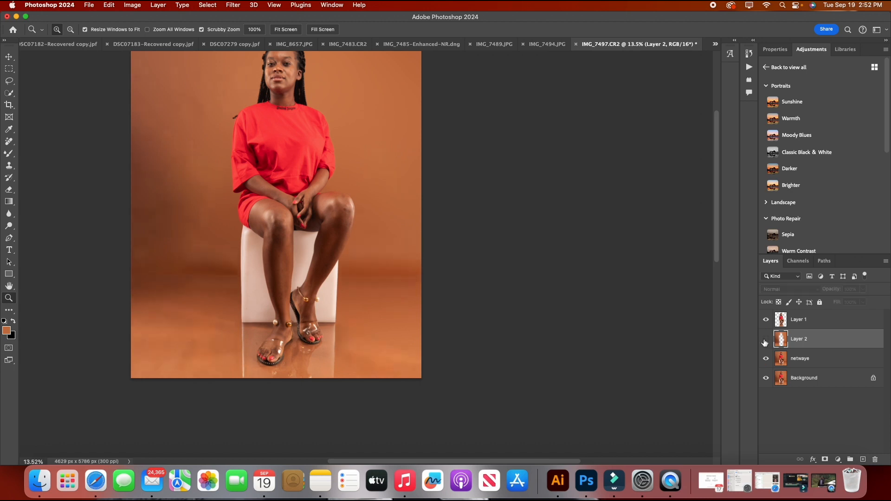
{"action": "left_click", "coordinate": [765, 344]}
{"action": "left_click", "coordinate": [765, 343]}
{"action": "left_click", "coordinate": [765, 343]}
{"action": "scroll", "coordinate": [412, 323], "scroll_direction": "up", "scroll_amount": 3}
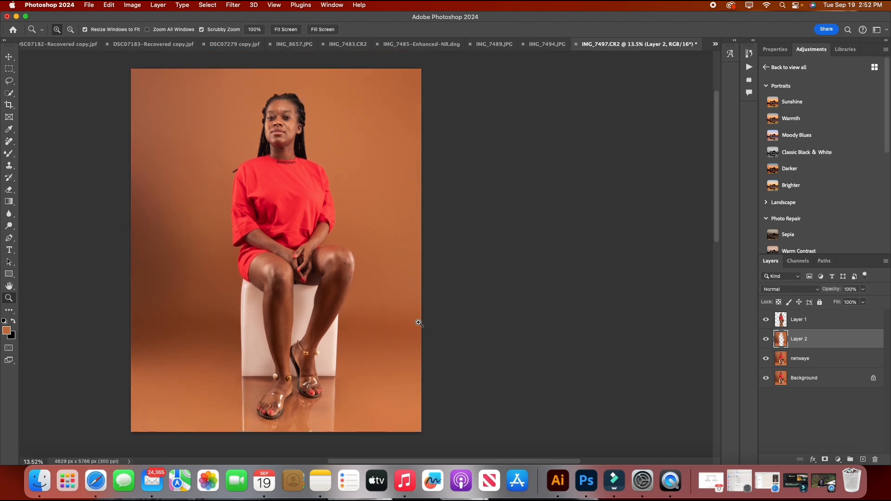
{"action": "left_click_drag", "start_coordinate": [238, 117], "coordinate": [239, 141]}
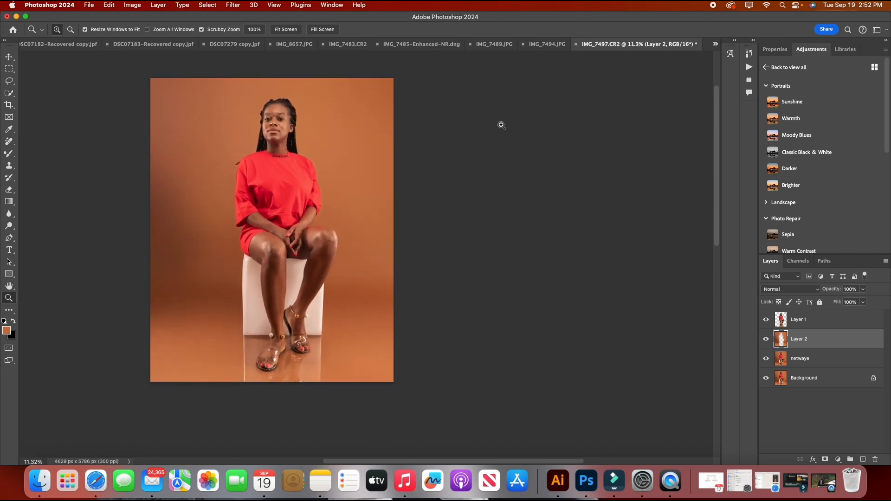
{"action": "scroll", "coordinate": [342, 347], "scroll_direction": "up", "scroll_amount": 1}
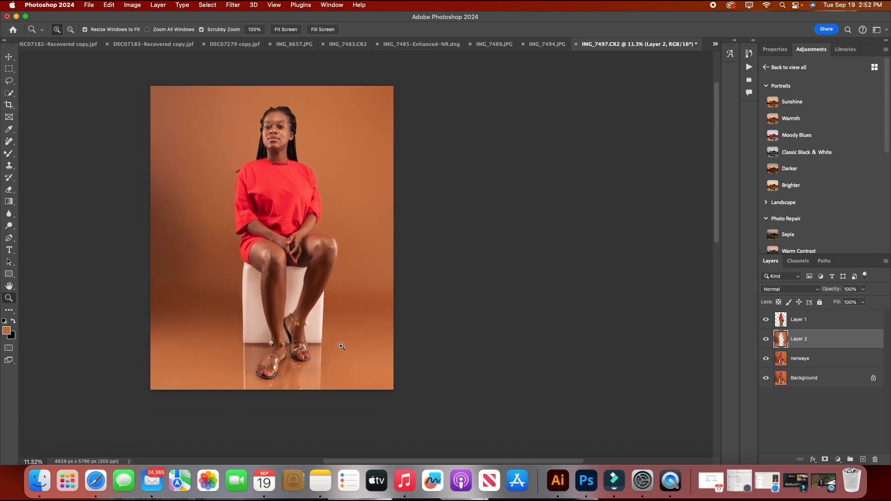
{"action": "scroll", "coordinate": [341, 346], "scroll_direction": "up", "scroll_amount": 1}
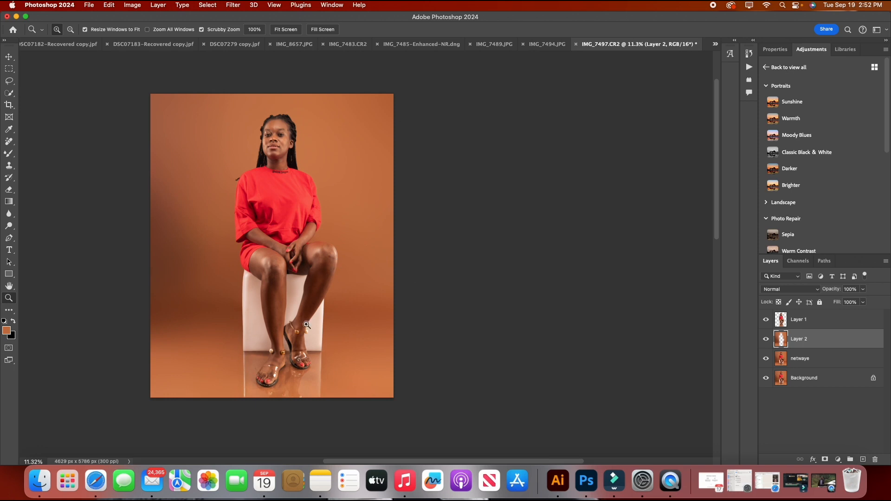
{"action": "scroll", "coordinate": [307, 325], "scroll_direction": "up", "scroll_amount": 1}
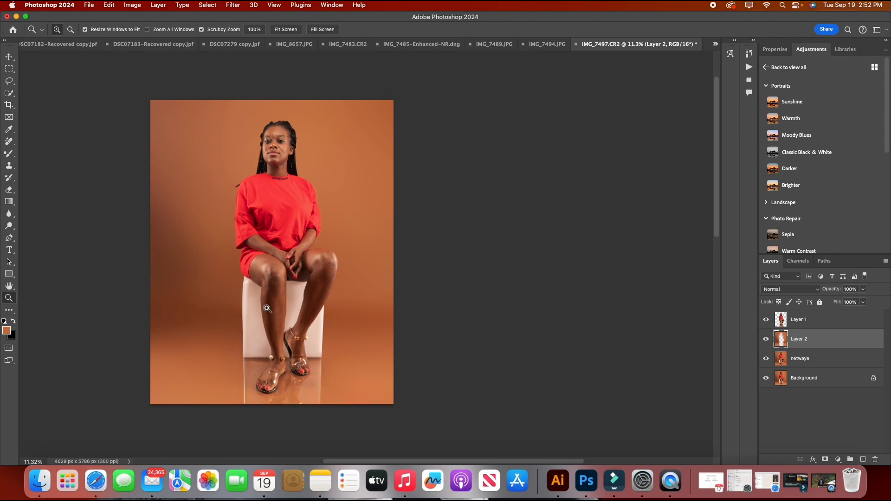
{"action": "scroll", "coordinate": [281, 363], "scroll_direction": "up", "scroll_amount": 1}
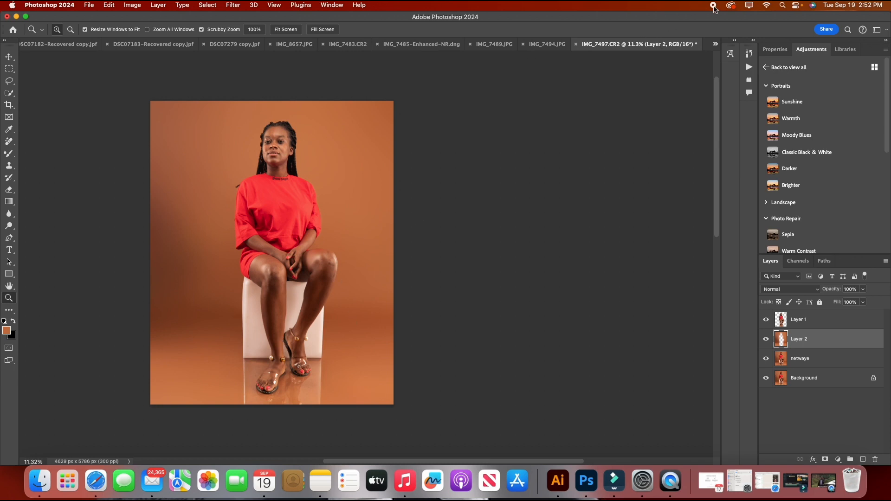
{"action": "left_click", "coordinate": [713, 5]}
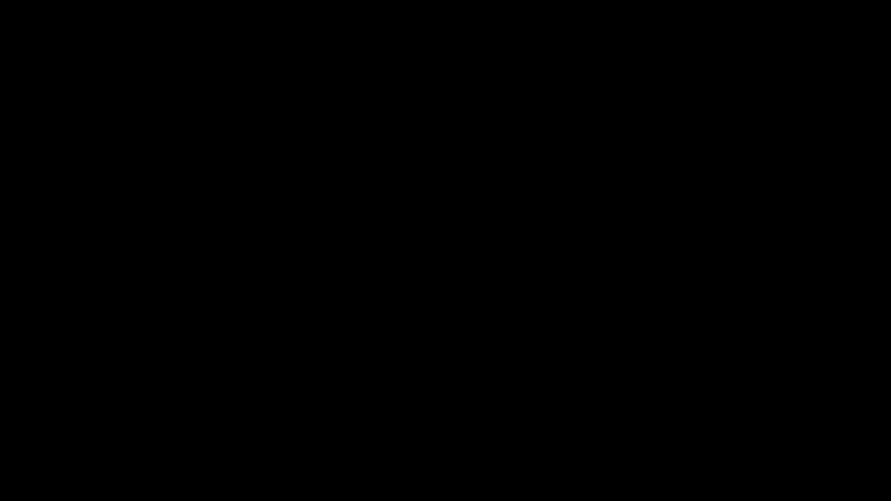